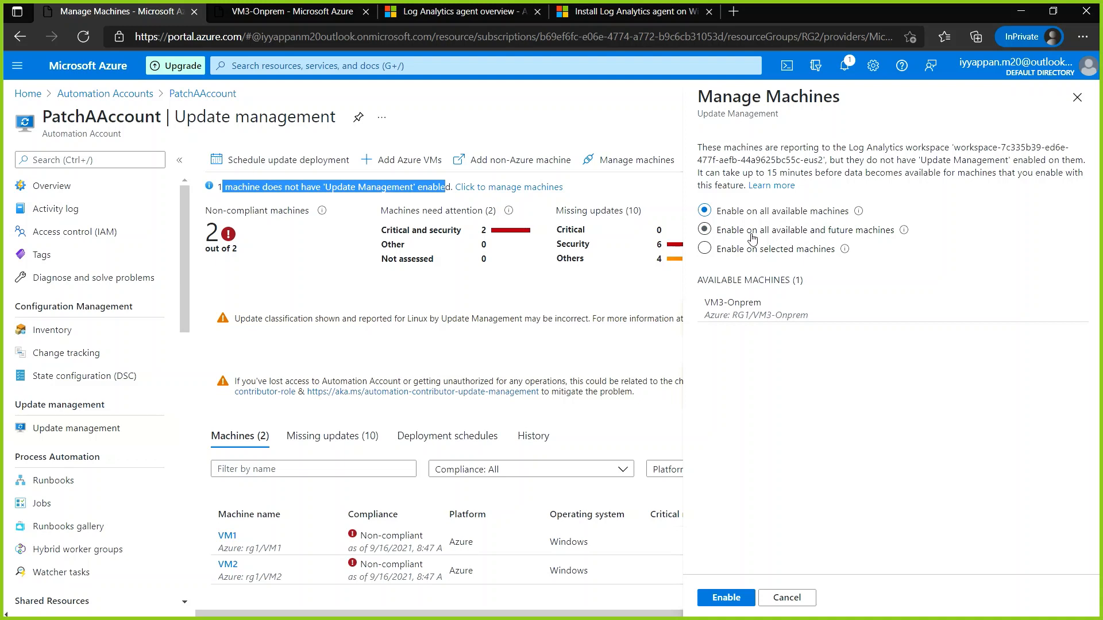
Enable Update Management only on the selected machine VM3-Onprem, and reopen the PatchAAccount list of machines without it to check.
{"action": "left_click", "coordinate": [705, 250]}
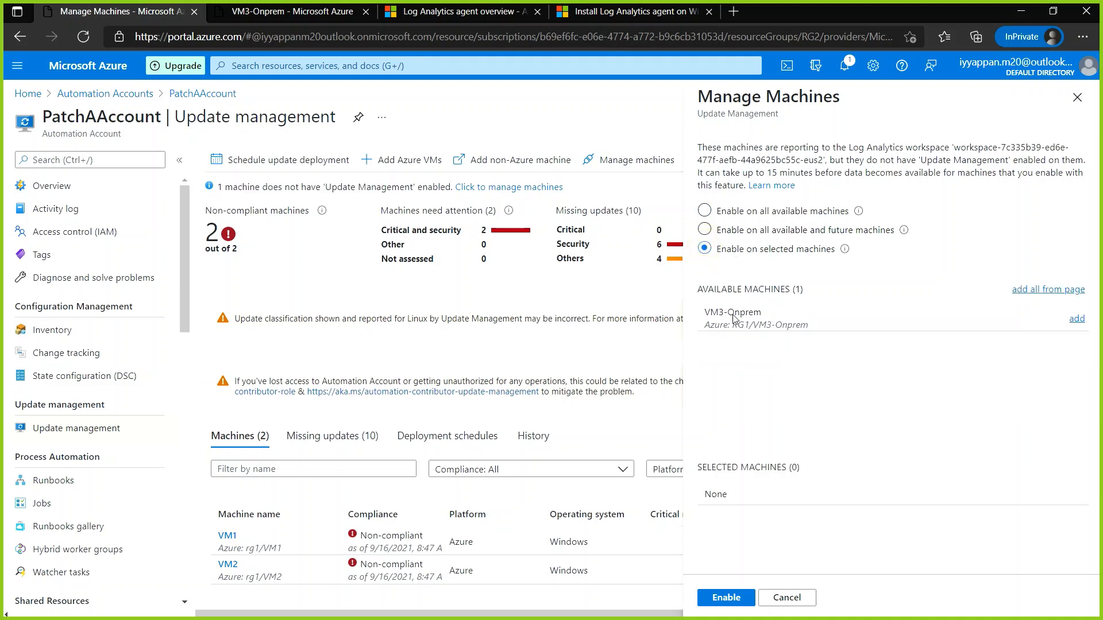
{"action": "left_click", "coordinate": [1077, 319]}
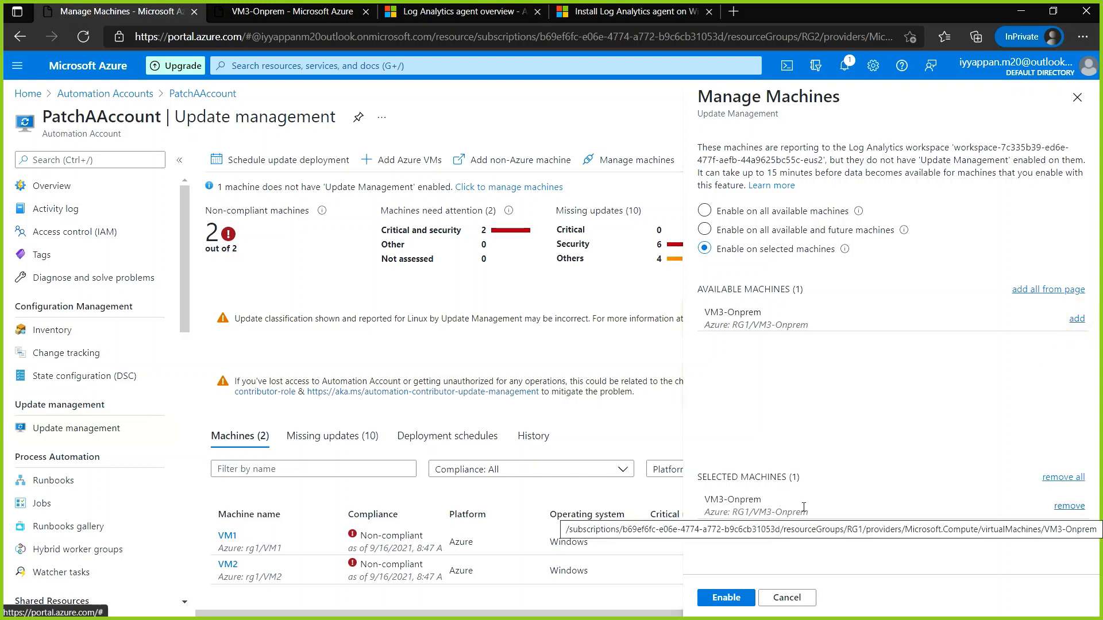
{"action": "left_click", "coordinate": [744, 599]}
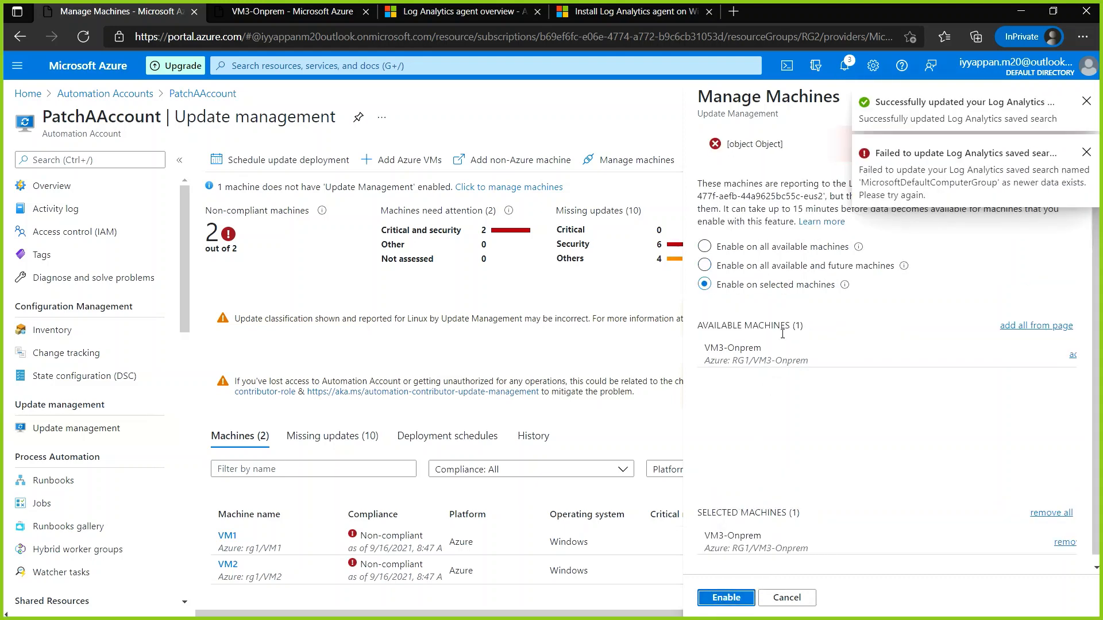
{"action": "left_click", "coordinate": [886, 173]}
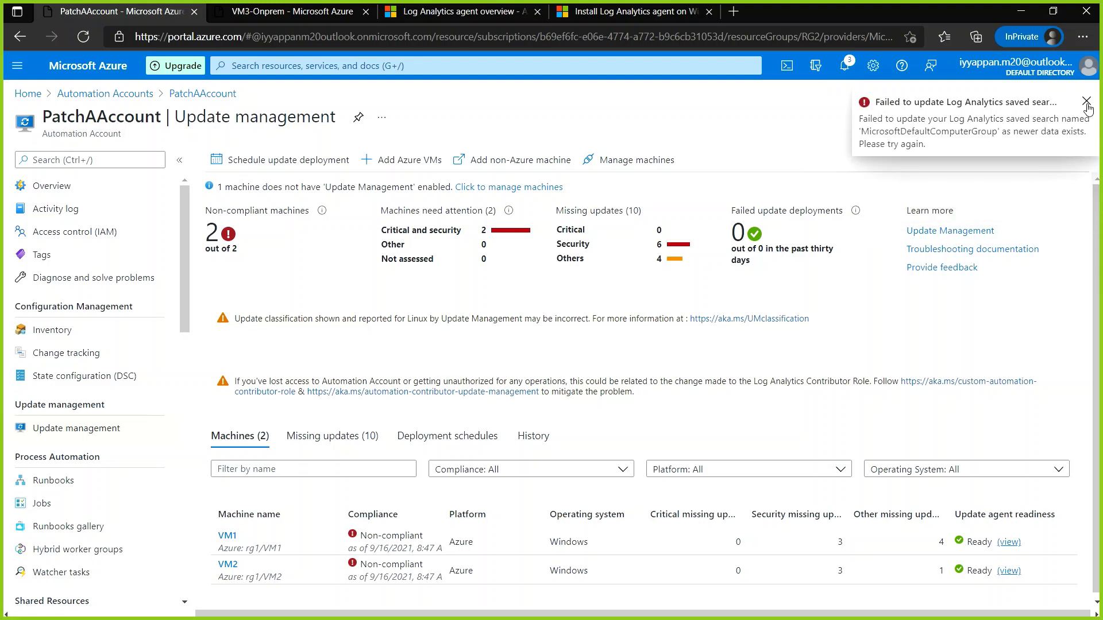
{"action": "left_click", "coordinate": [1086, 104]}
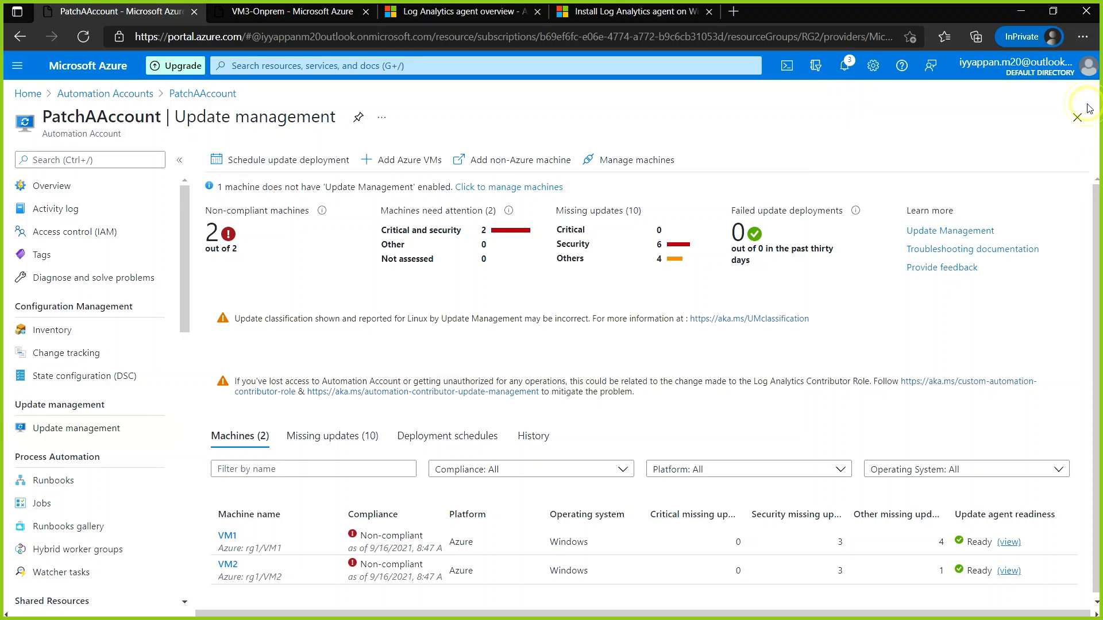
{"action": "left_click", "coordinate": [118, 67]}
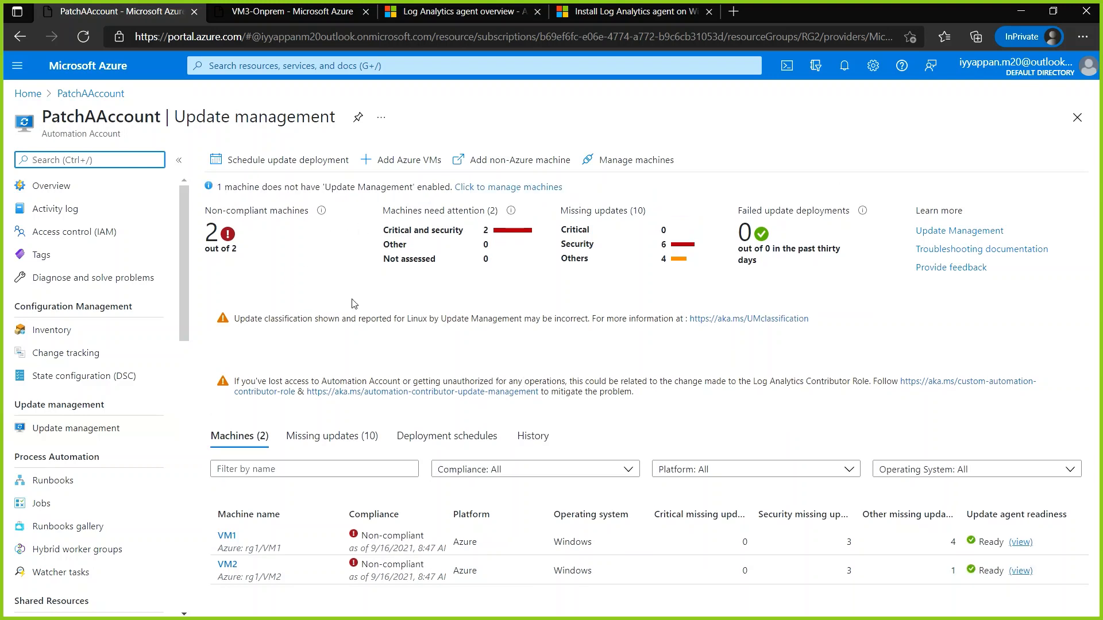
{"action": "left_click", "coordinate": [487, 187]}
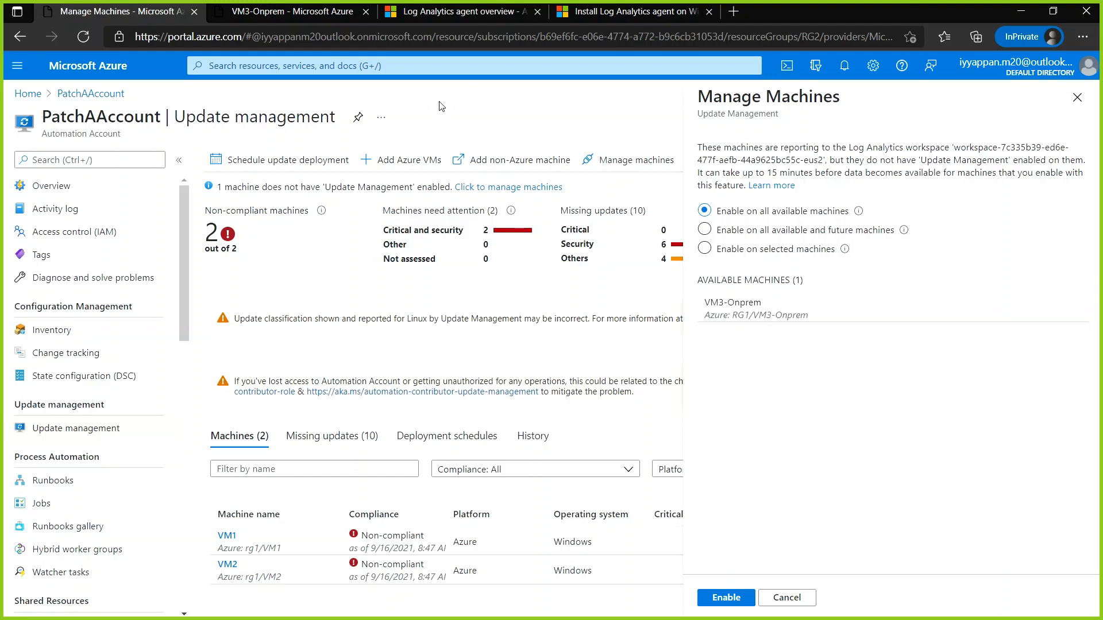
Open VM1 from the Virtual machines list in the second Azure portal session.
{"action": "left_click", "coordinate": [278, 12]}
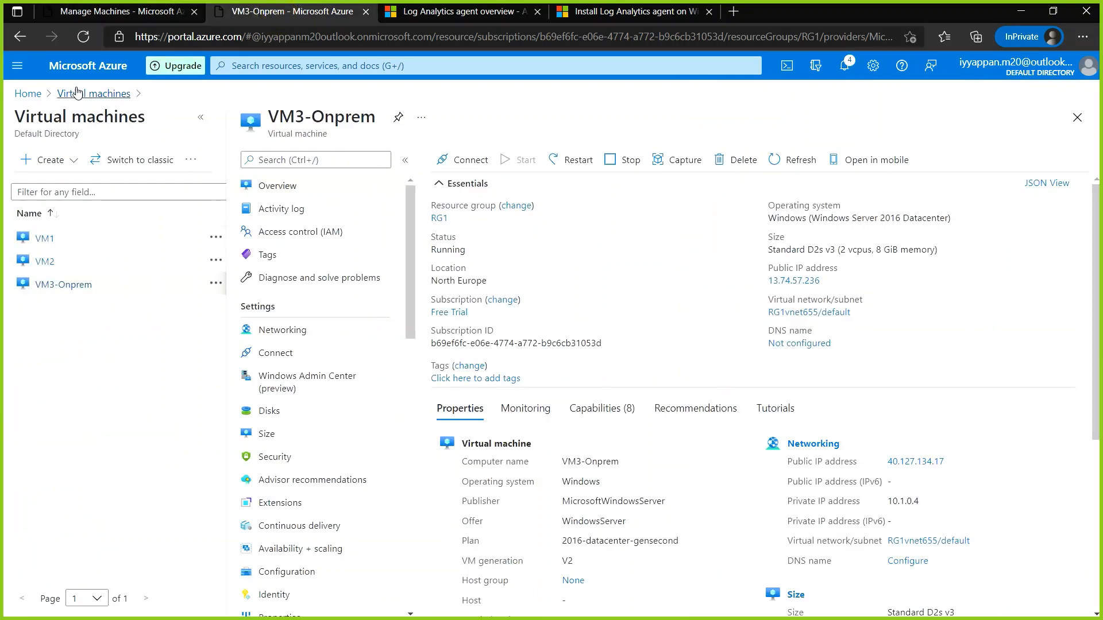
{"action": "left_click", "coordinate": [28, 94]}
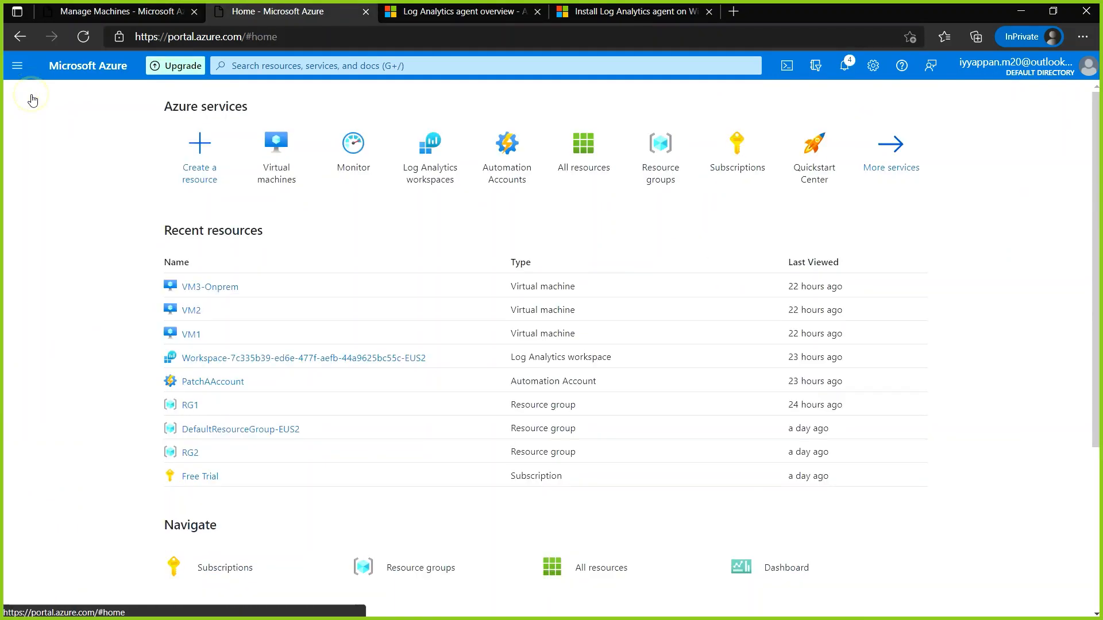
{"action": "left_click", "coordinate": [285, 153]}
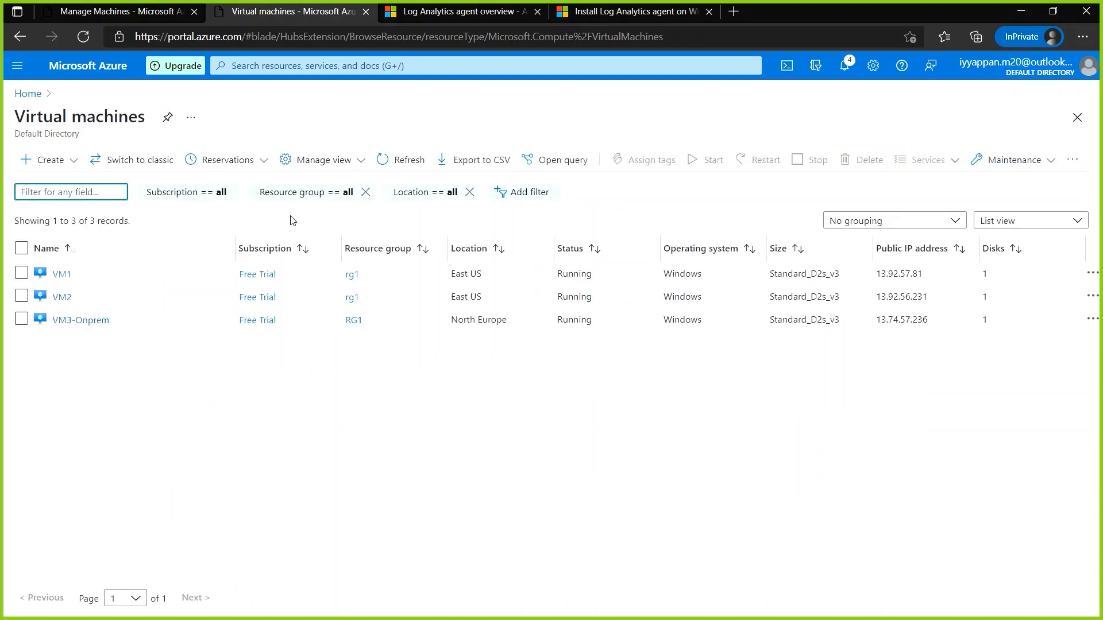
{"action": "left_click", "coordinate": [56, 276]}
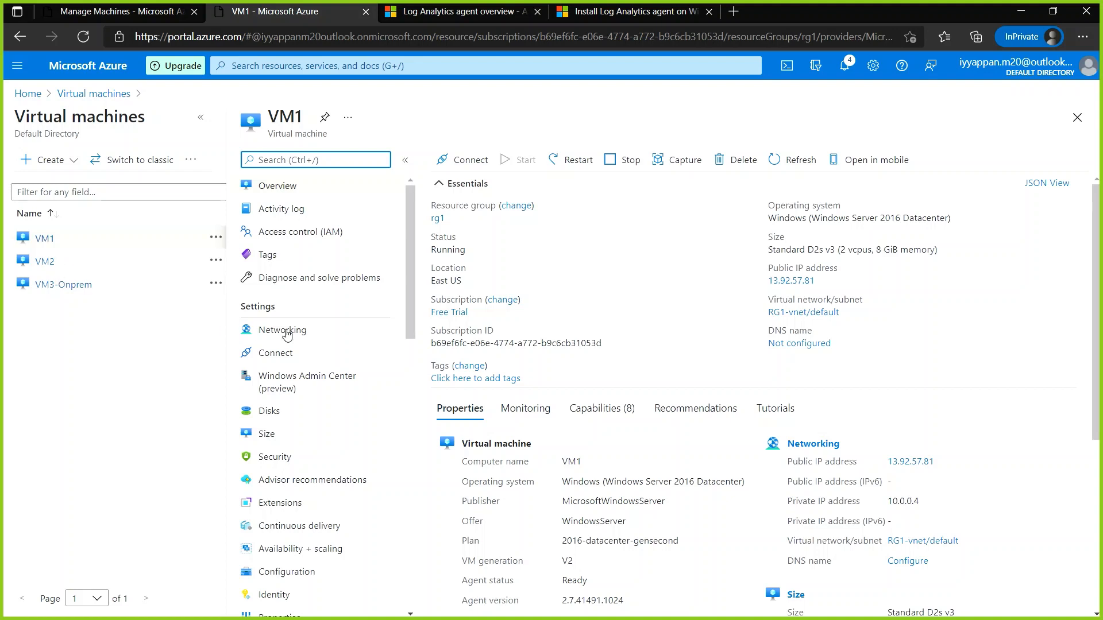
Find VM1's Run command operation and open the RunPowerShellScript command.
{"action": "scroll", "coordinate": [322, 362], "scroll_direction": "down", "scroll_amount": 1}
{"action": "scroll", "coordinate": [323, 362], "scroll_direction": "down", "scroll_amount": 3}
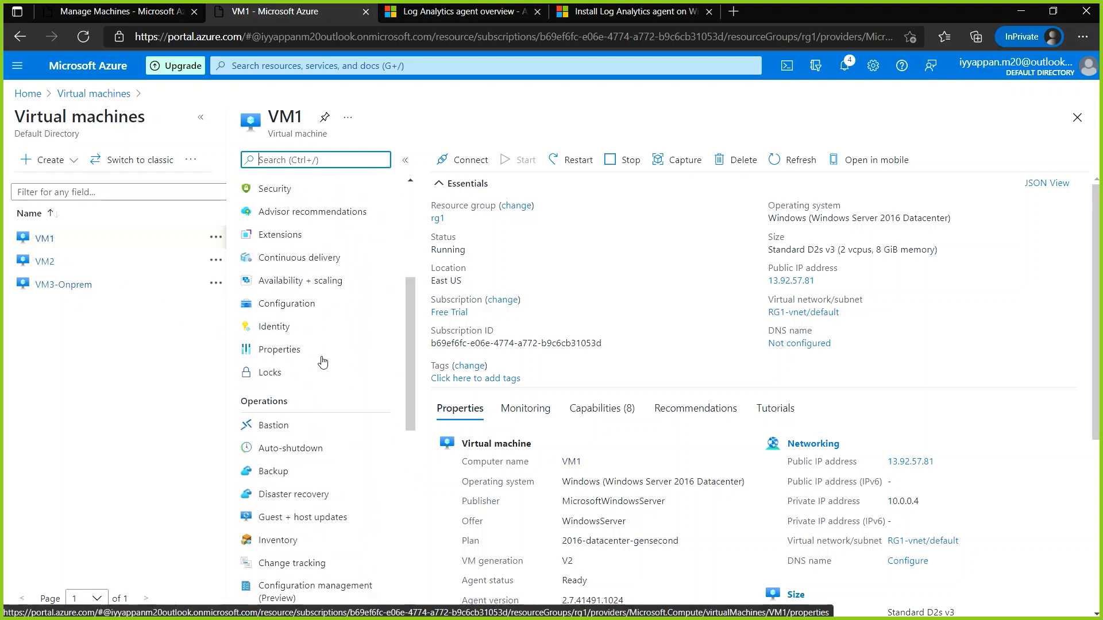
{"action": "scroll", "coordinate": [323, 362], "scroll_direction": "up", "scroll_amount": 4}
{"action": "scroll", "coordinate": [322, 362], "scroll_direction": "up", "scroll_amount": 1}
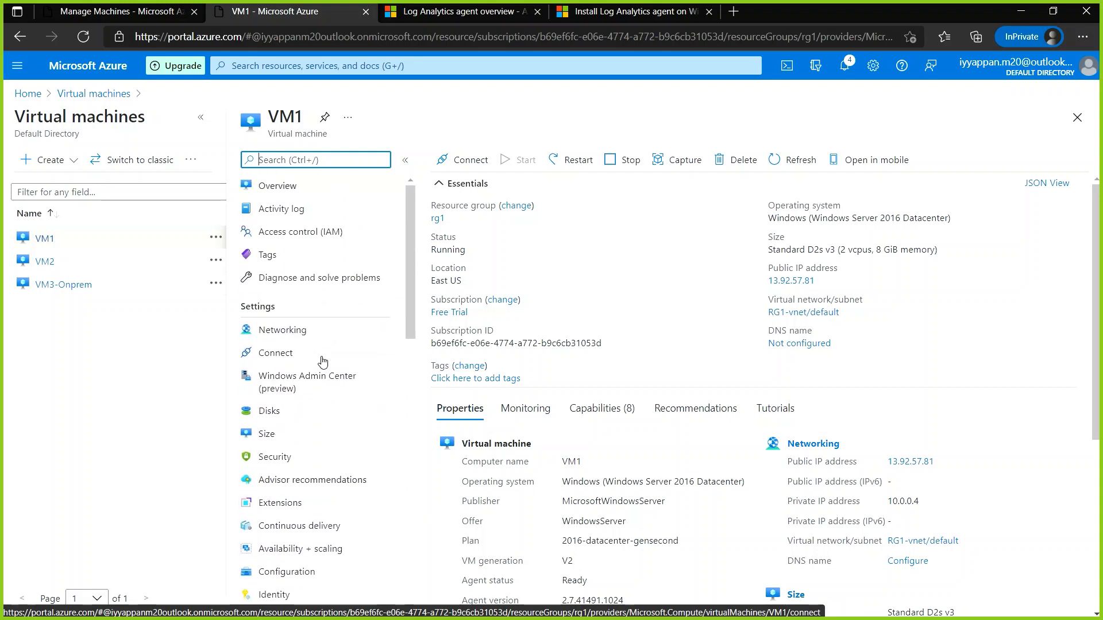
{"action": "scroll", "coordinate": [323, 360], "scroll_direction": "down", "scroll_amount": 2}
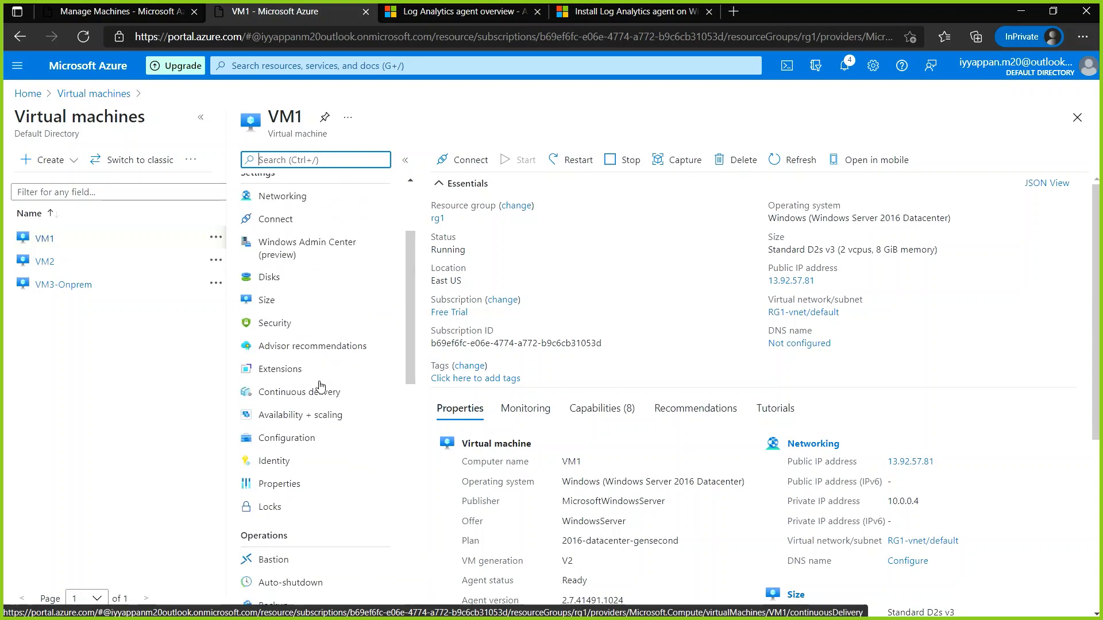
{"action": "scroll", "coordinate": [313, 448], "scroll_direction": "down", "scroll_amount": 3}
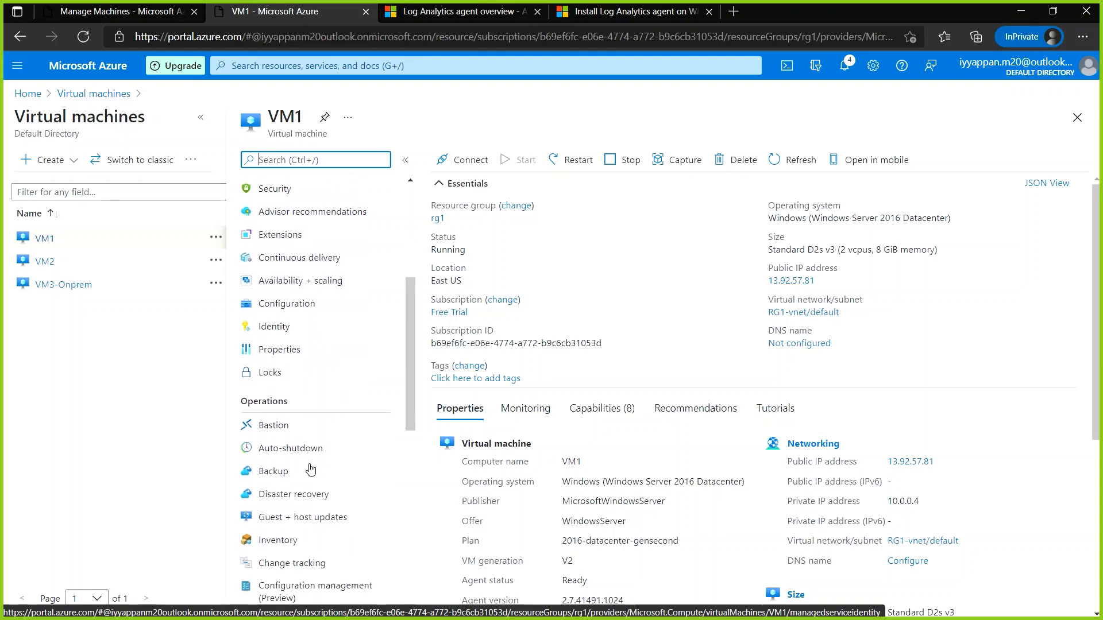
{"action": "left_click", "coordinate": [303, 580]}
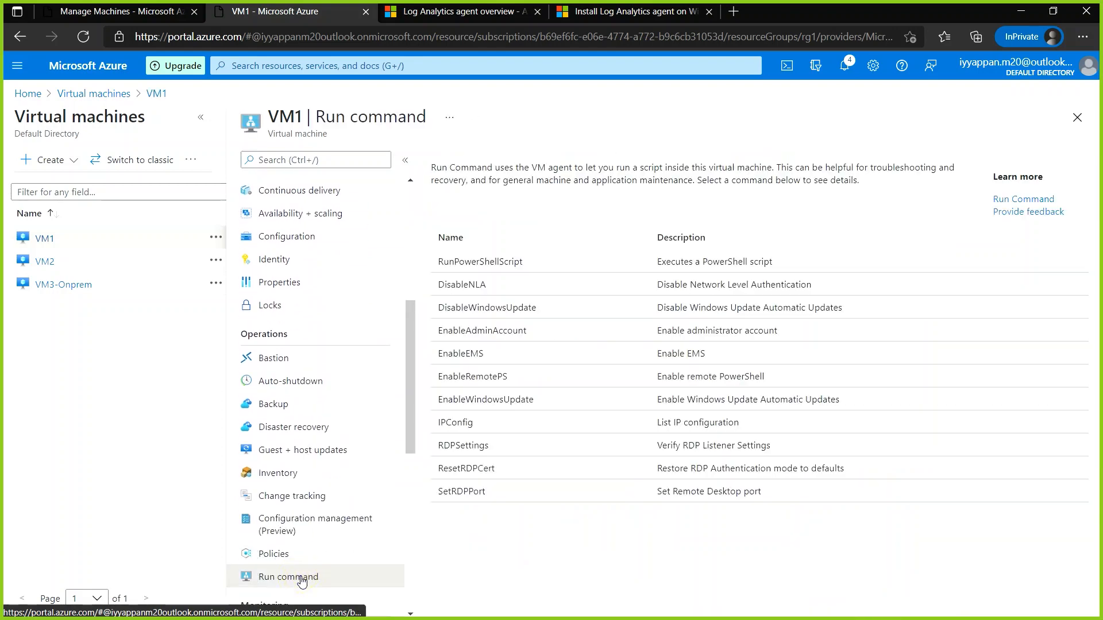
{"action": "left_click", "coordinate": [495, 261]}
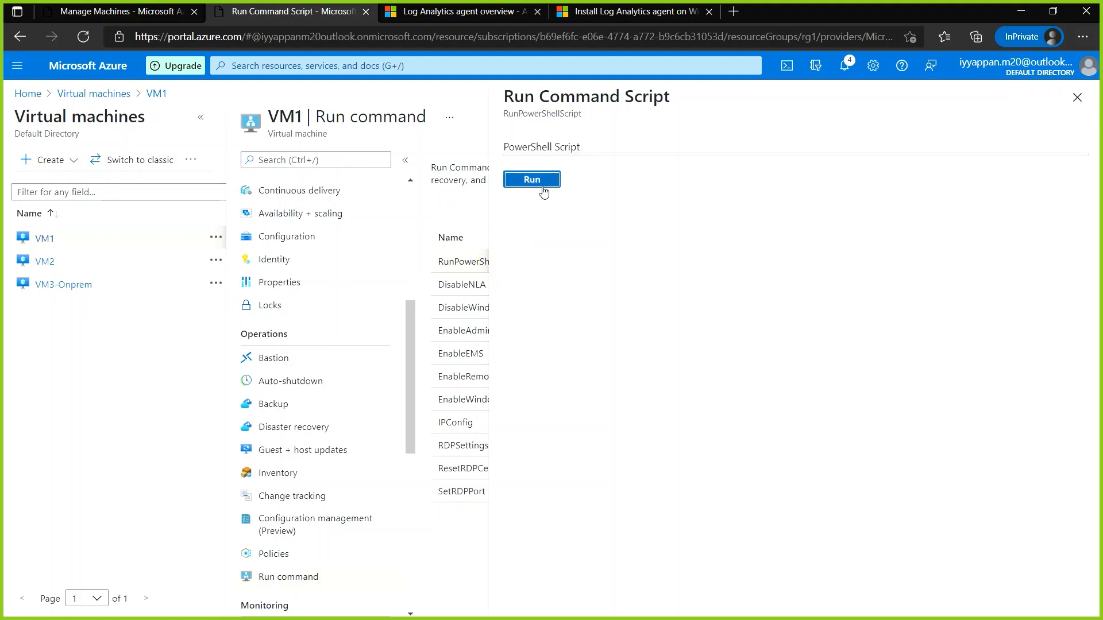
Enter Get-HotFix as the PowerShell script for VM1 and run it.
{"action": "left_click", "coordinate": [572, 161]}
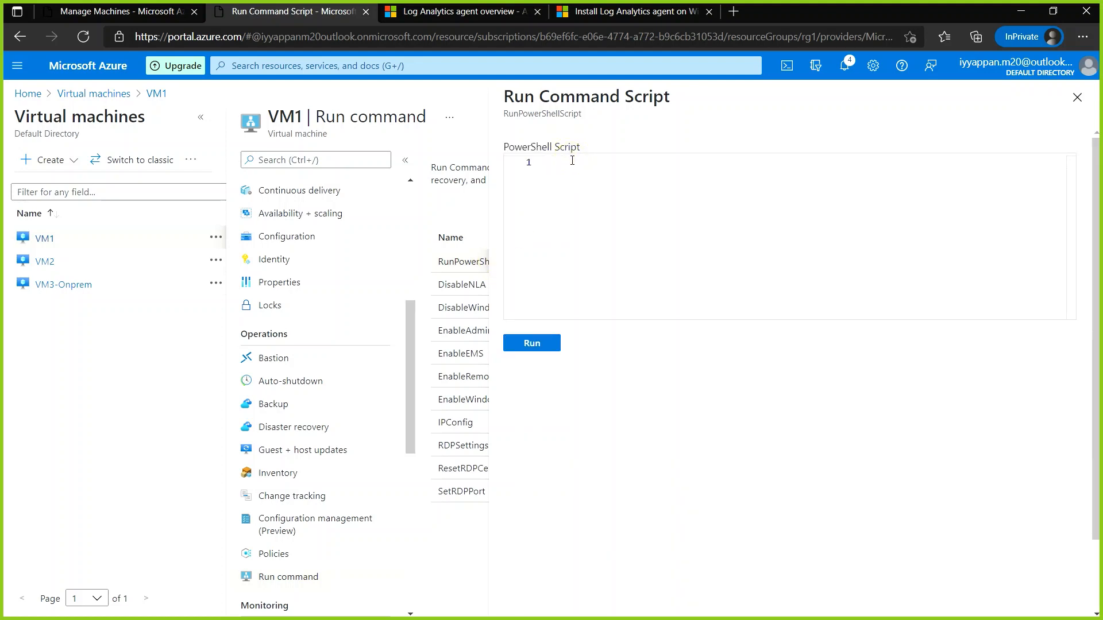
{"action": "type", "text": "get-"}
{"action": "key", "text": "BackSpace"}
{"action": "key", "text": "BackSpace"}
{"action": "key", "text": "BackSpace"}
{"action": "key", "text": "BackSpace"}
{"action": "key", "text": "BackSpace"}
{"action": "key", "text": "BackSpace"}
{"action": "type", "text": "Get-hotfi"}
{"action": "key", "text": "BackSpace"}
{"action": "key", "text": "BackSpace"}
{"action": "key", "text": "BackSpace"}
{"action": "key", "text": "BackSpace"}
{"action": "key", "text": "BackSpace"}
{"action": "type", "text": "hot"}
{"action": "key", "text": "BackSpace"}
{"action": "key", "text": "BackSpace"}
{"action": "key", "text": "BackSpace"}
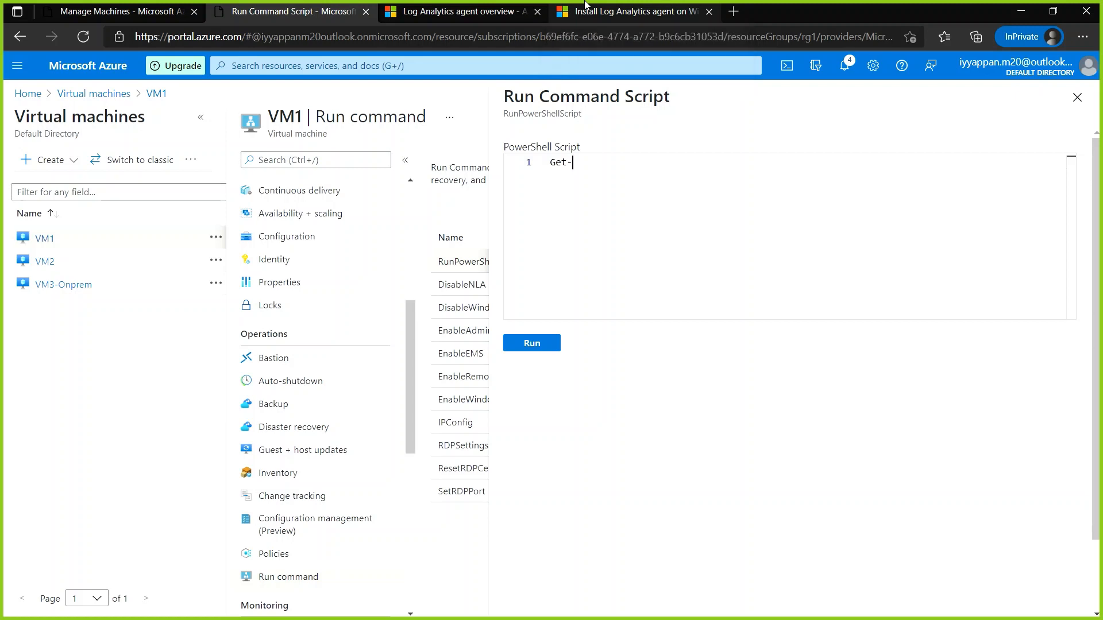
{"action": "type", "text": "HotFix"}
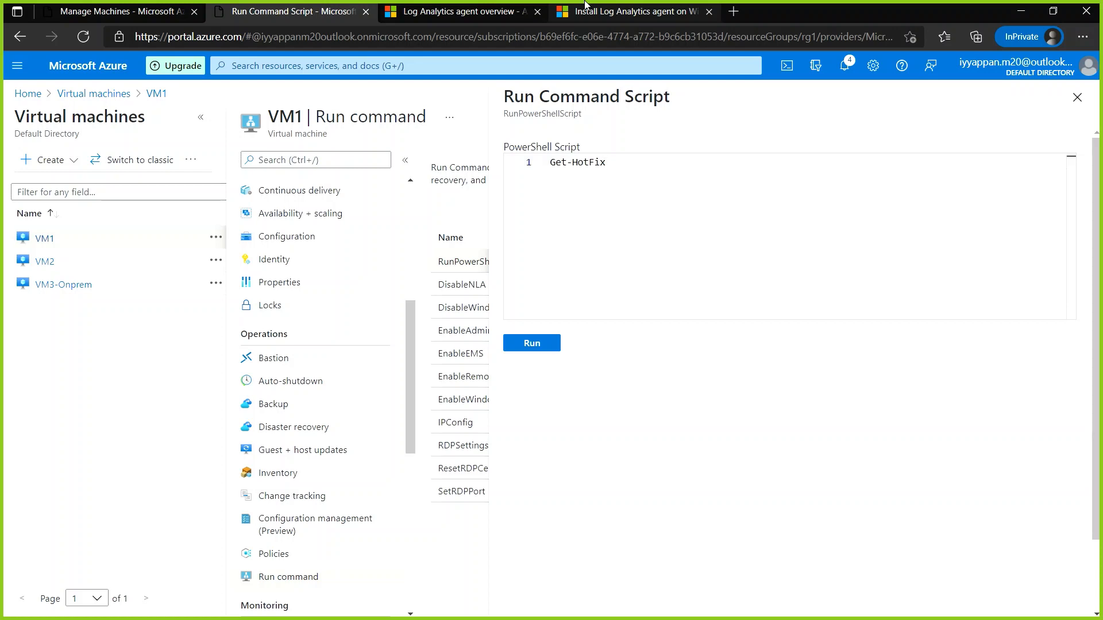
{"action": "left_click", "coordinate": [550, 344]}
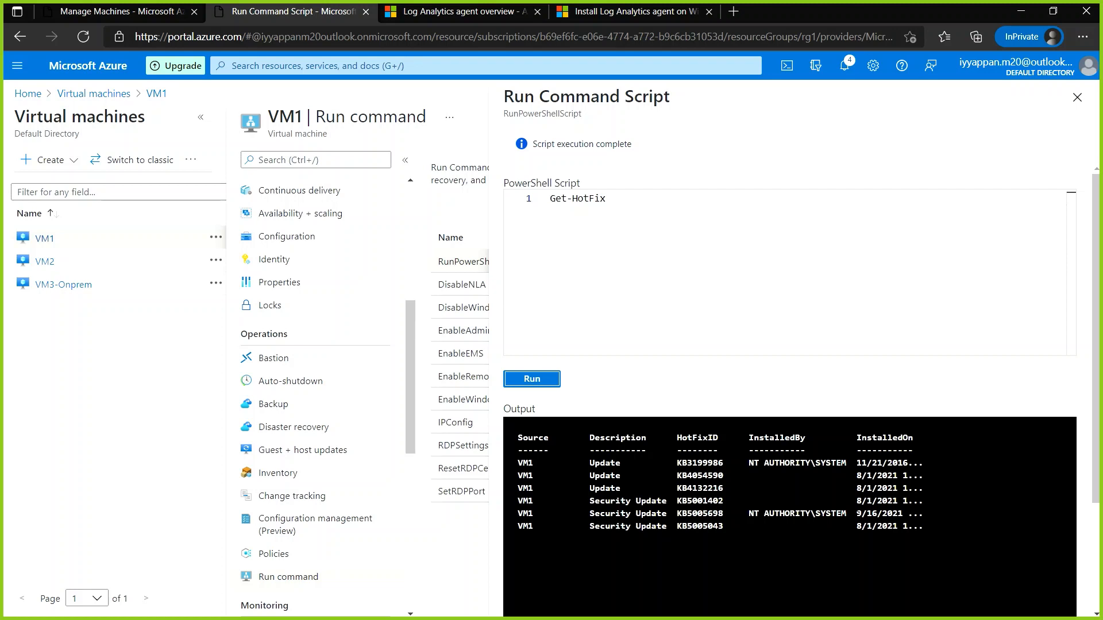
Examine the installation date and details of update KB5005698 in VM1's script output.
{"action": "left_click_drag", "start_coordinate": [857, 514], "coordinate": [878, 513]}
{"action": "left_click_drag", "start_coordinate": [878, 514], "coordinate": [913, 513]}
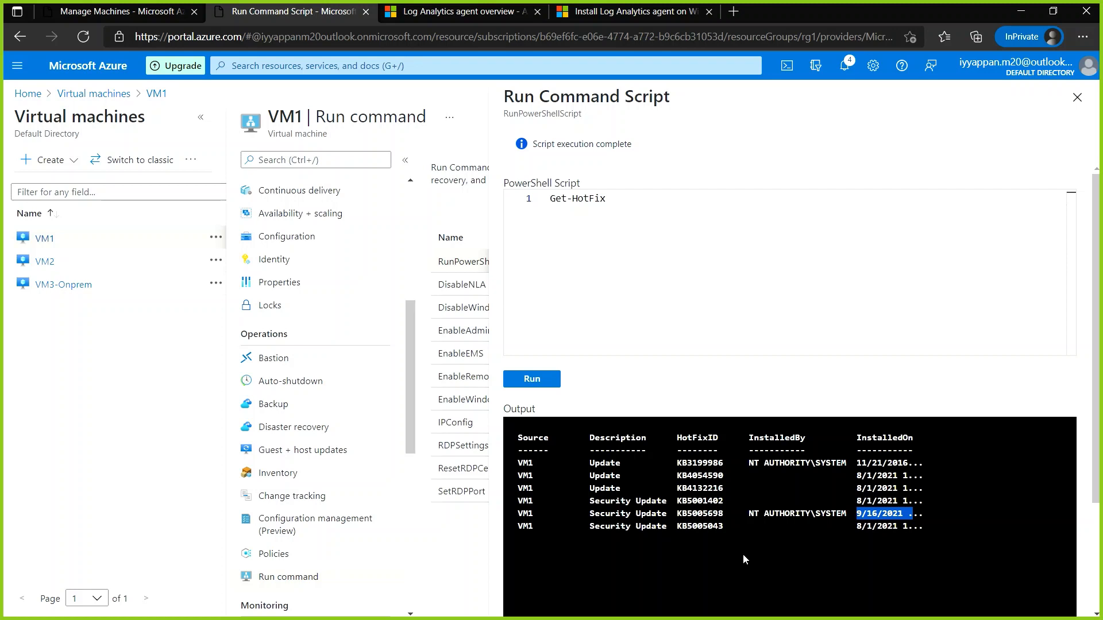
{"action": "left_click_drag", "start_coordinate": [682, 514], "coordinate": [926, 516]}
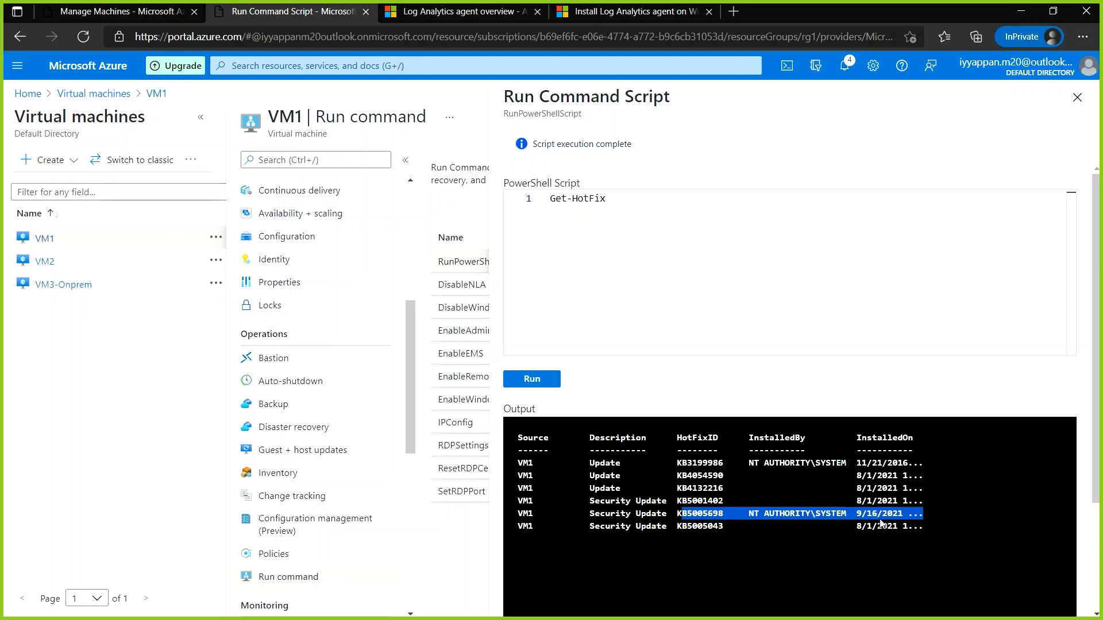
{"action": "left_click", "coordinate": [793, 537]}
{"action": "scroll", "coordinate": [792, 536], "scroll_direction": "down", "scroll_amount": 1}
{"action": "scroll", "coordinate": [793, 537], "scroll_direction": "down", "scroll_amount": 1}
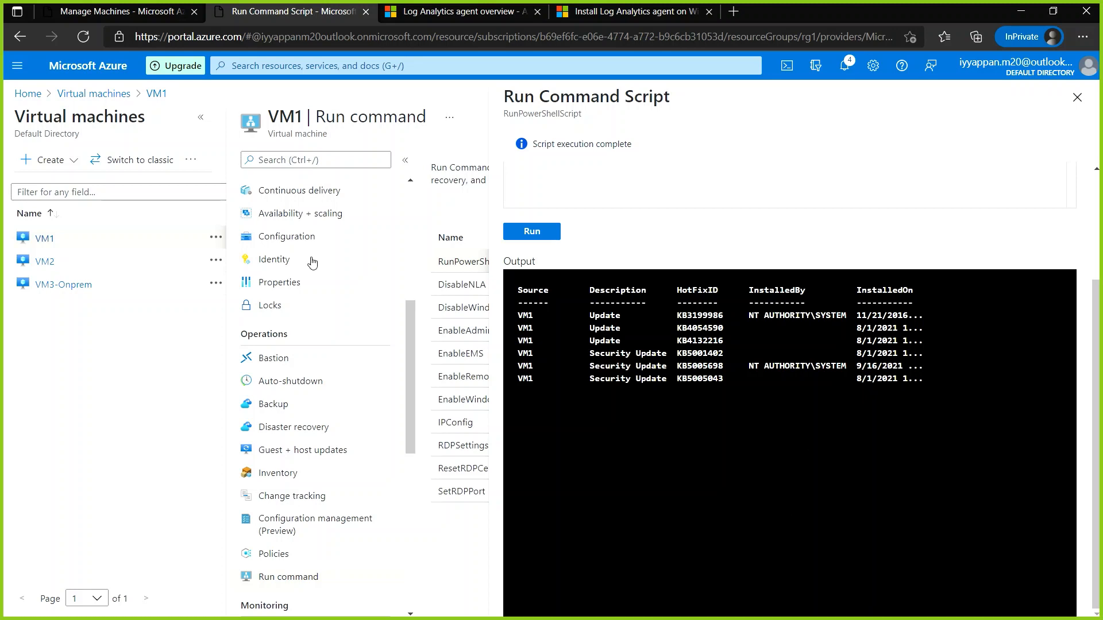
Open RunPowerShellScript for VM2 and run the script get-hotfix.
{"action": "left_click", "coordinate": [43, 262]}
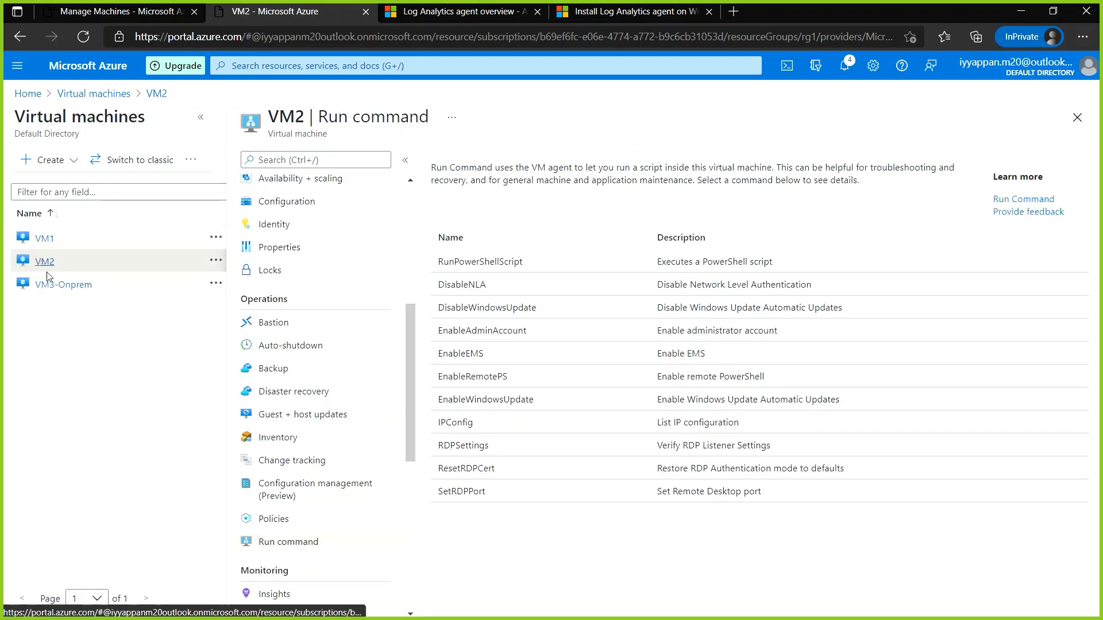
{"action": "left_click", "coordinate": [520, 269]}
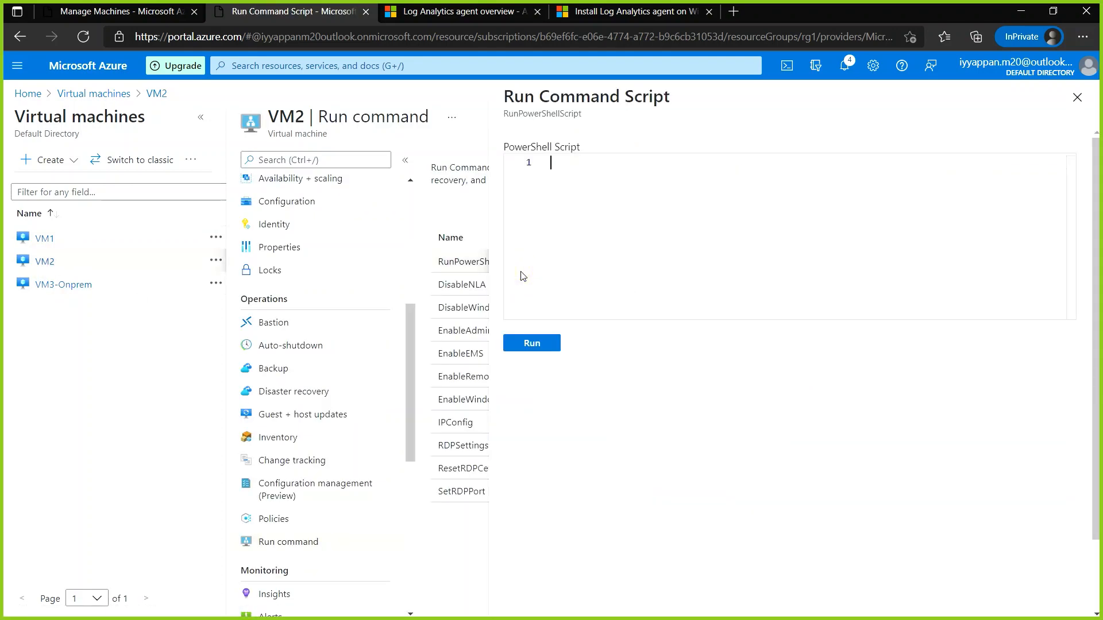
{"action": "left_click", "coordinate": [521, 276]}
{"action": "type", "text": "ge"}
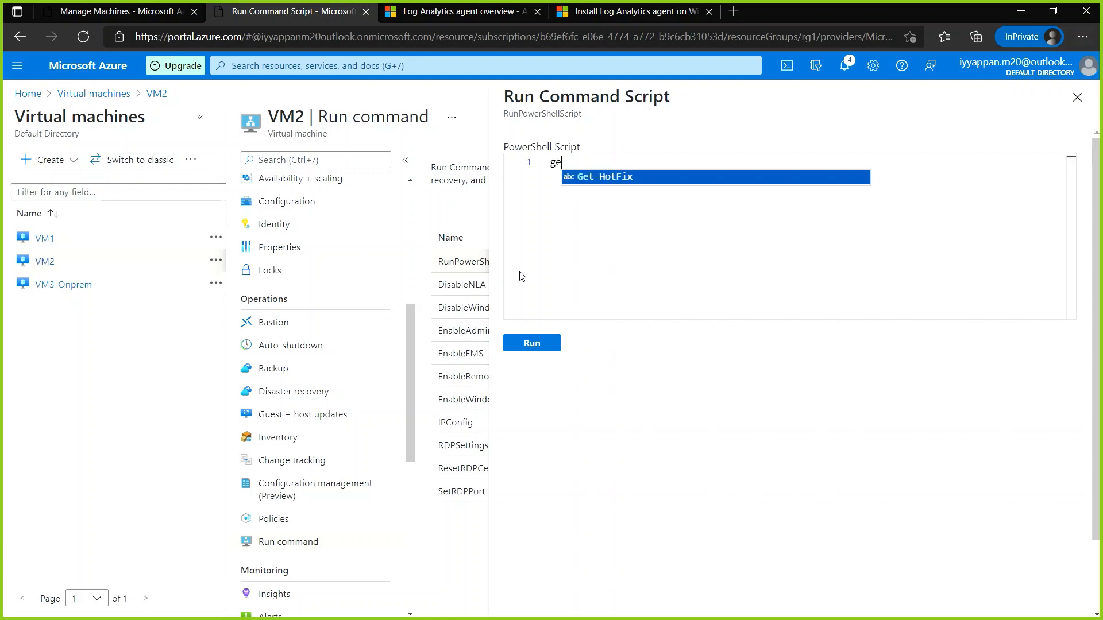
{"action": "type", "text": "t-hotfix"}
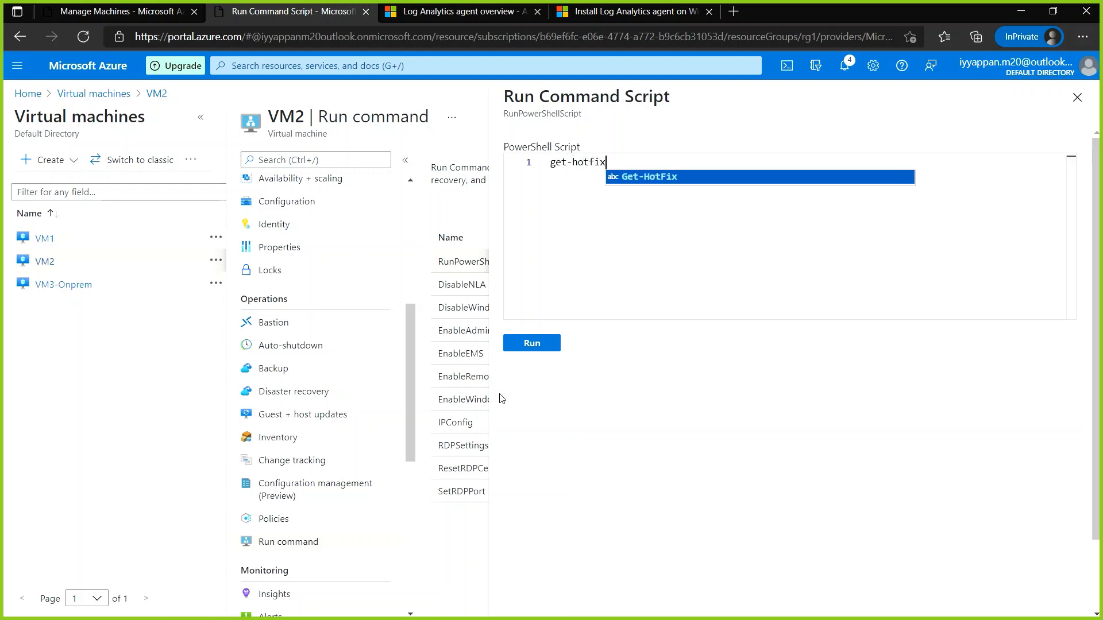
{"action": "left_click", "coordinate": [532, 343]}
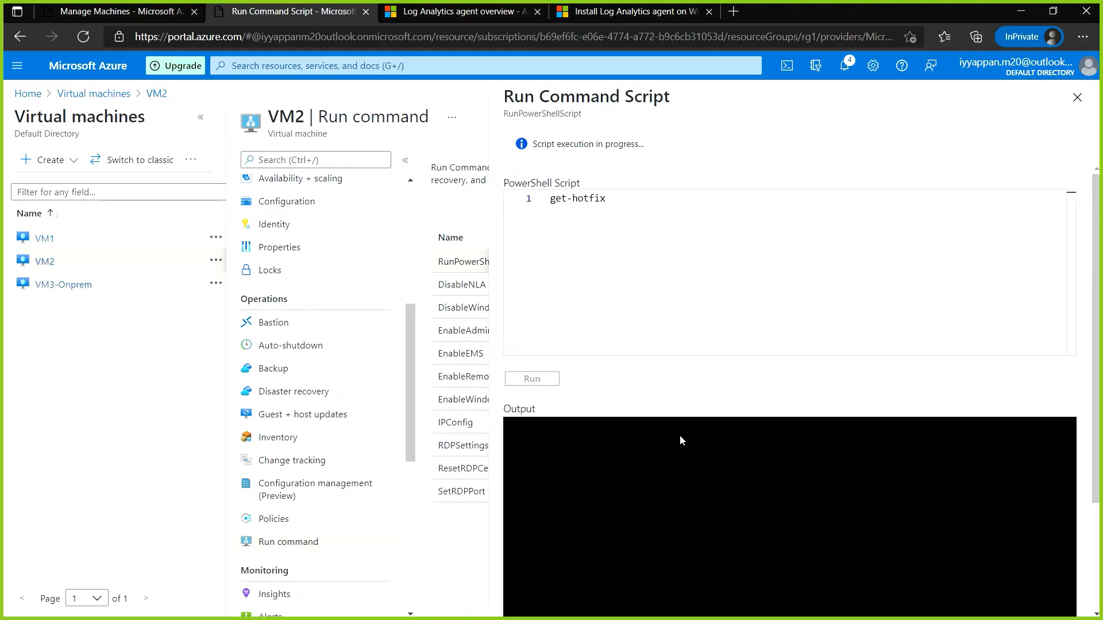
Reopen VM2's RunPowerShellScript command and run get-hotfix again to list its installed updates.
{"action": "left_click", "coordinate": [50, 244]}
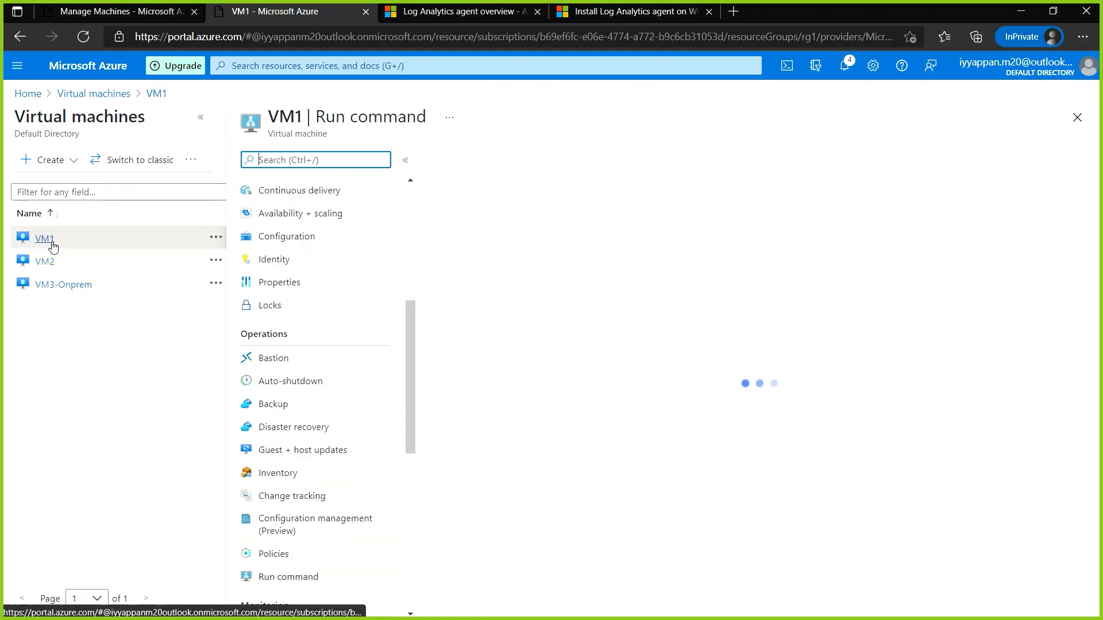
{"action": "left_click", "coordinate": [43, 264]}
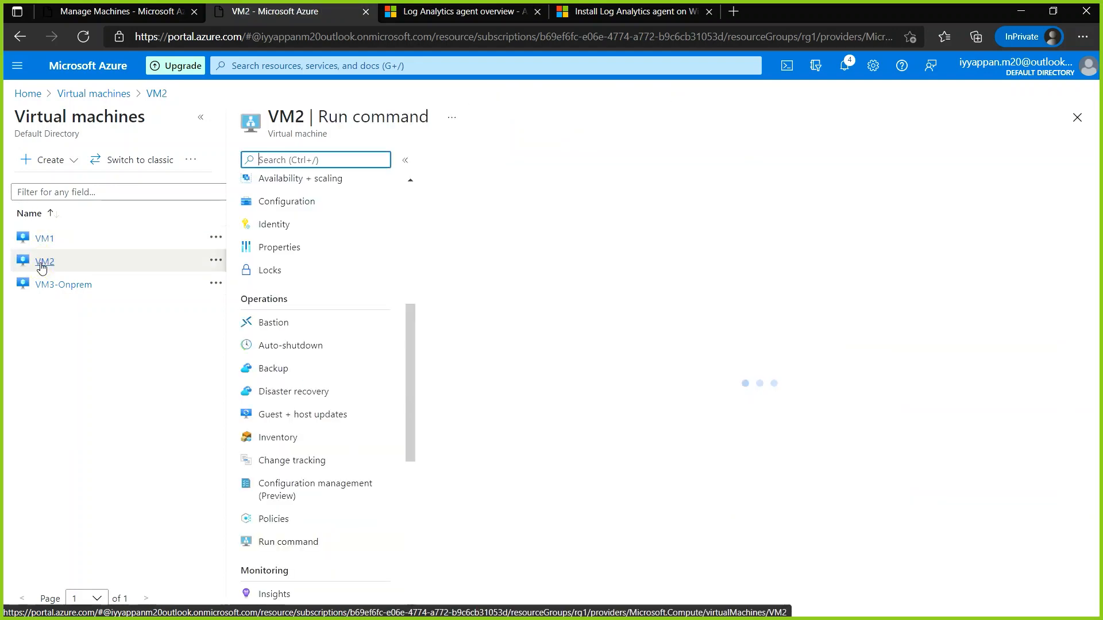
{"action": "left_click", "coordinate": [533, 262]}
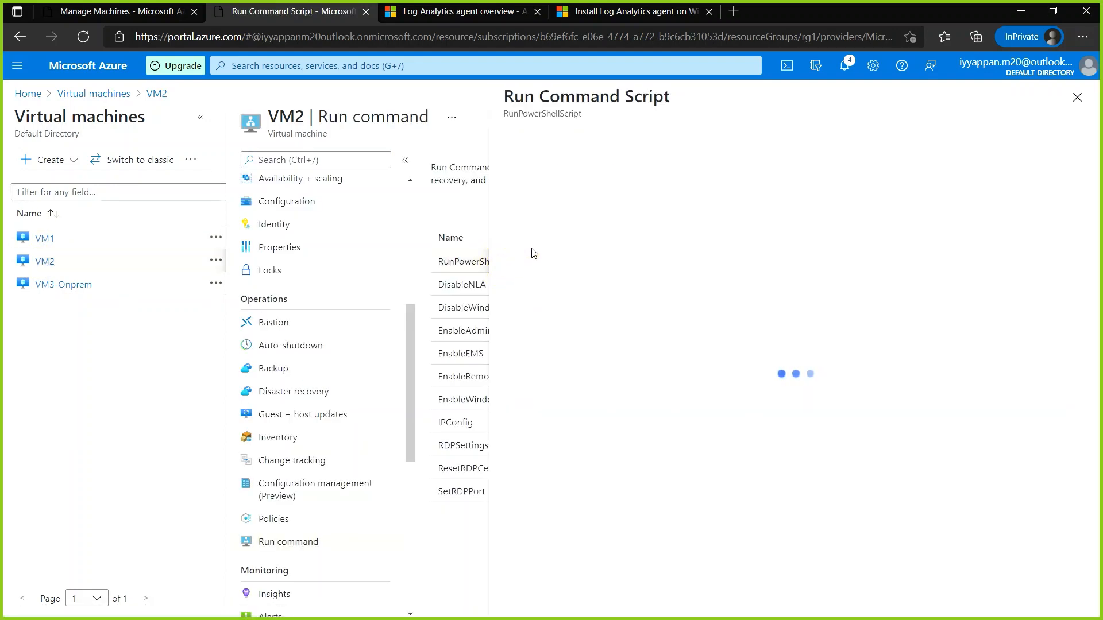
{"action": "left_click", "coordinate": [598, 192]}
{"action": "type", "text": "get-"}
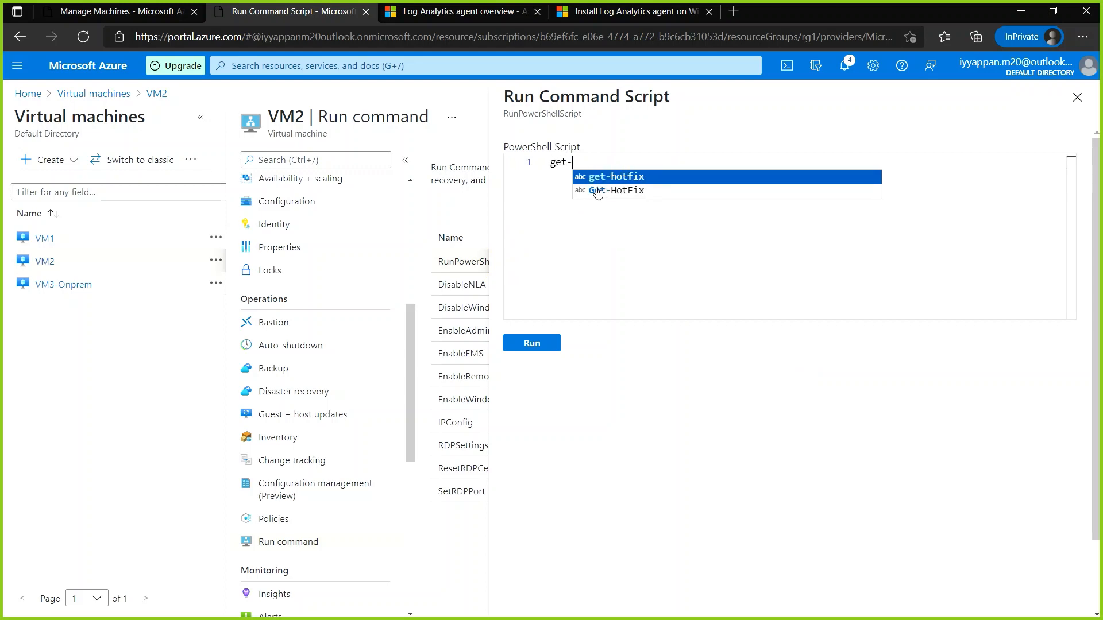
{"action": "type", "text": "hotfix"}
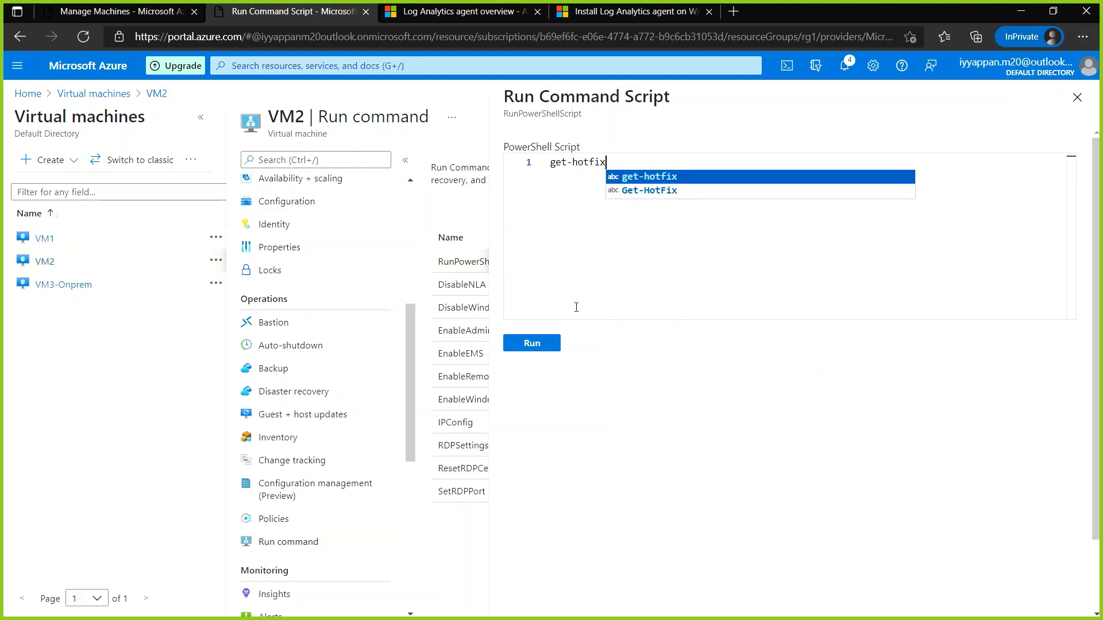
{"action": "left_click", "coordinate": [541, 344]}
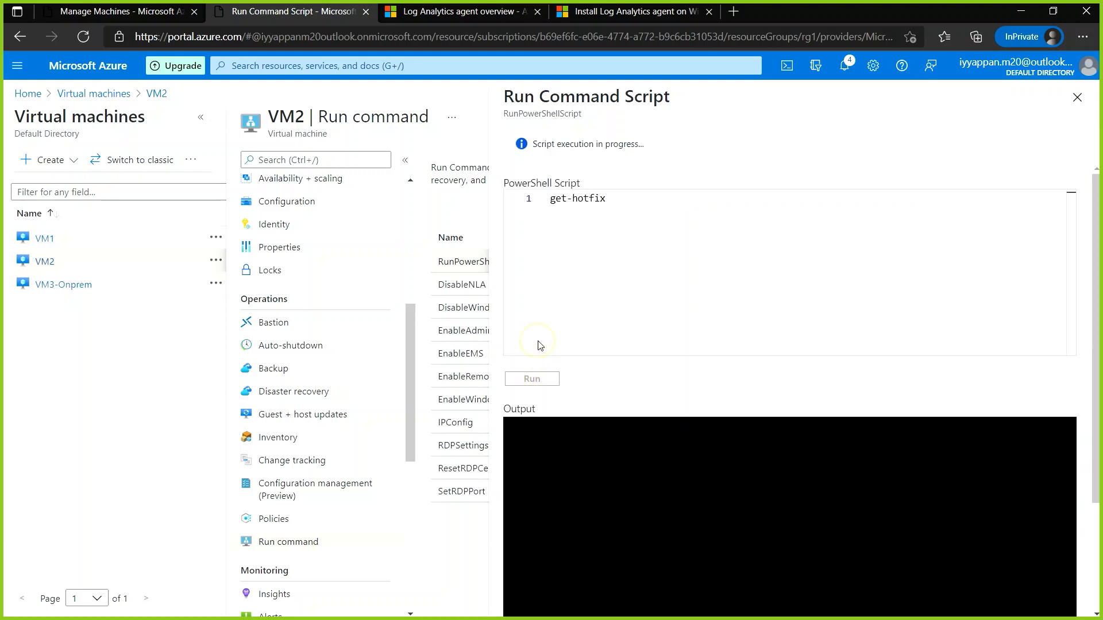
Examine the updates and installation dates listed in VM2's get-hotfix script output.
{"action": "scroll", "coordinate": [712, 493], "scroll_direction": "down", "scroll_amount": 3}
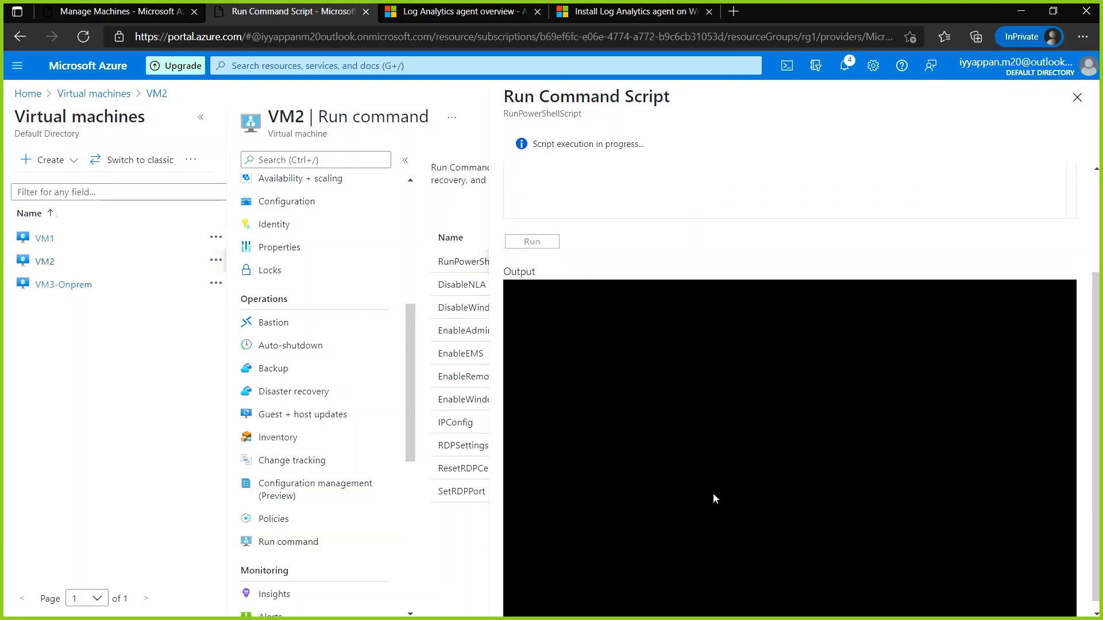
{"action": "scroll", "coordinate": [714, 498], "scroll_direction": "up", "scroll_amount": 3}
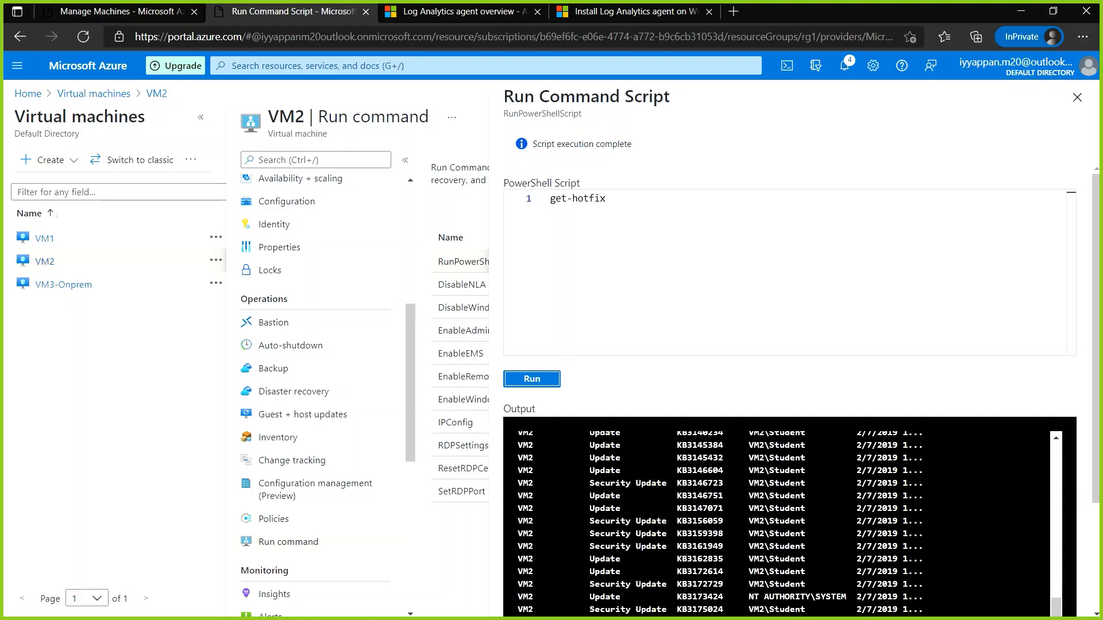
{"action": "scroll", "coordinate": [790, 567], "scroll_direction": "up", "scroll_amount": 5}
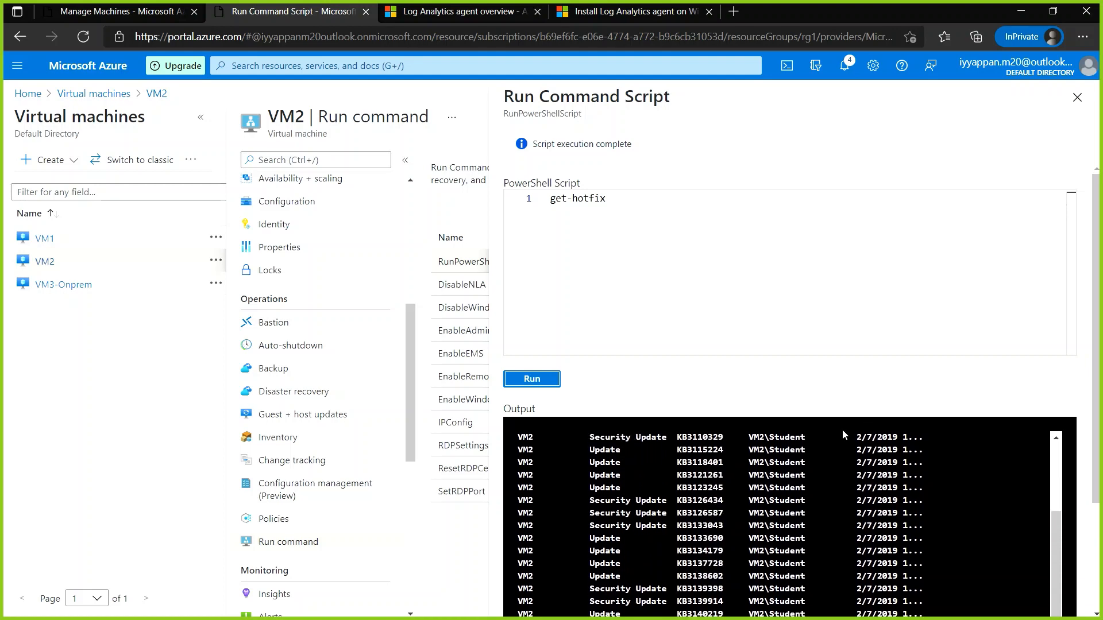
{"action": "scroll", "coordinate": [1099, 343], "scroll_direction": "down", "scroll_amount": 3}
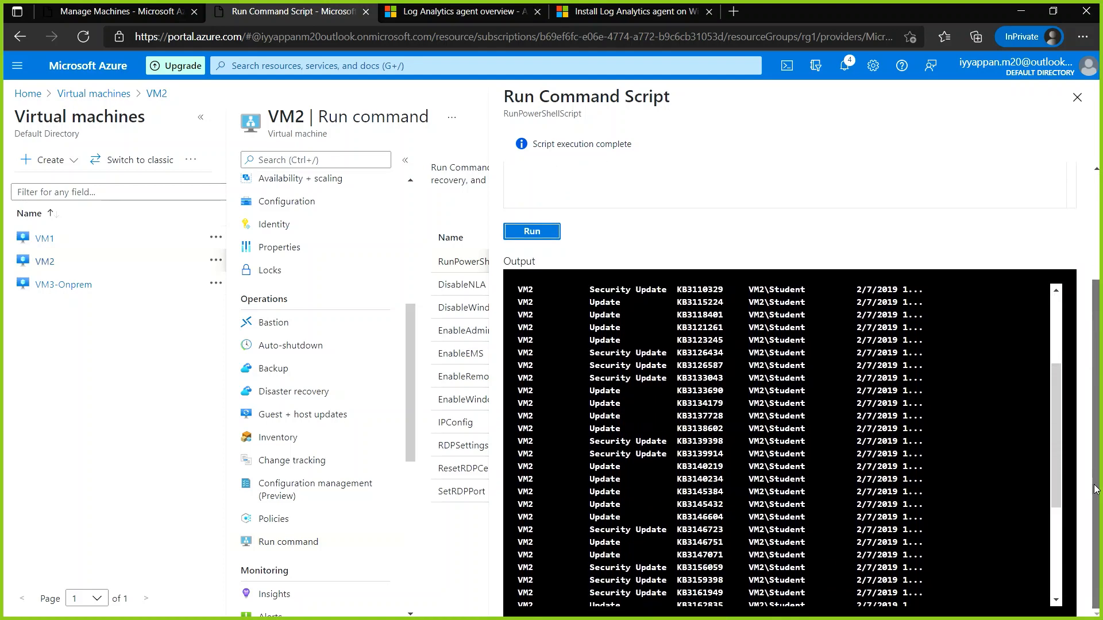
{"action": "scroll", "coordinate": [783, 443], "scroll_direction": "down", "scroll_amount": 3}
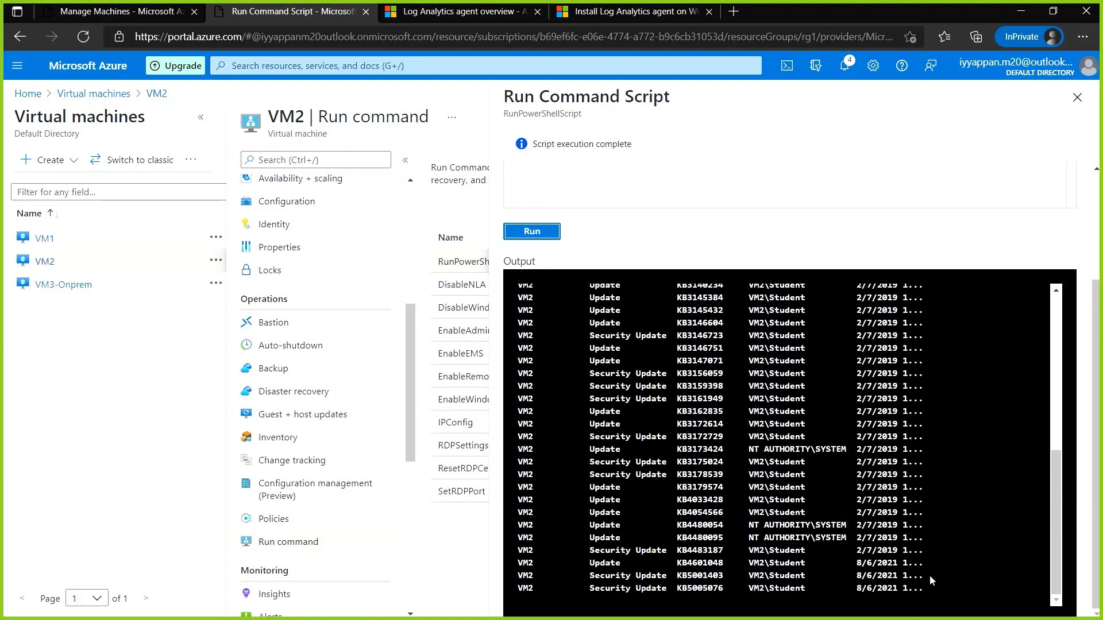
{"action": "scroll", "coordinate": [783, 443], "scroll_direction": "up", "scroll_amount": 5}
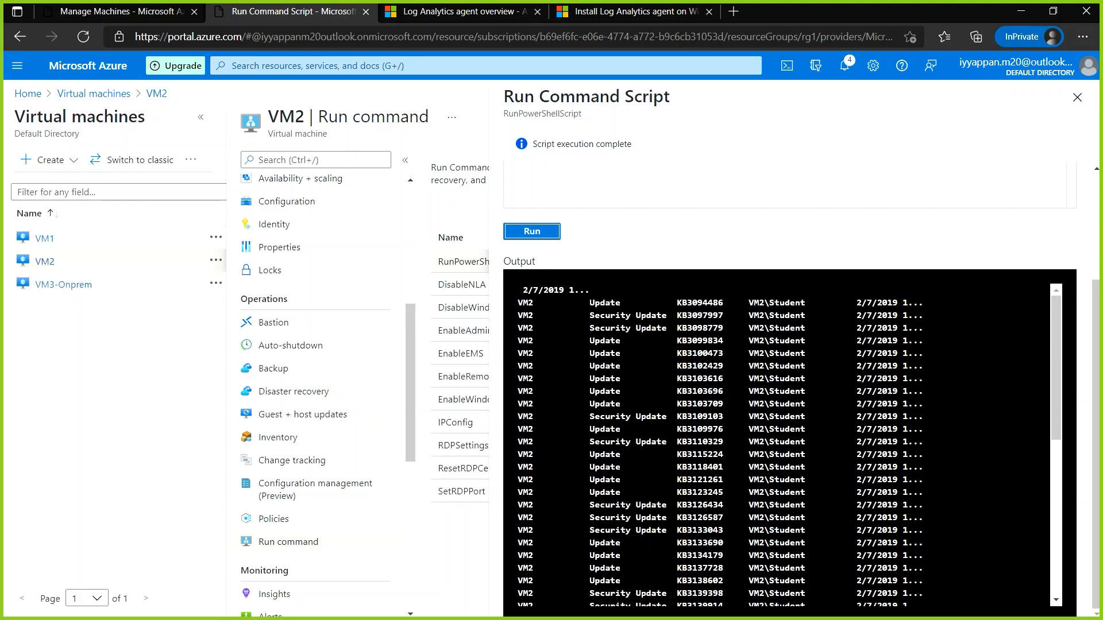
{"action": "scroll", "coordinate": [782, 443], "scroll_direction": "down", "scroll_amount": 5}
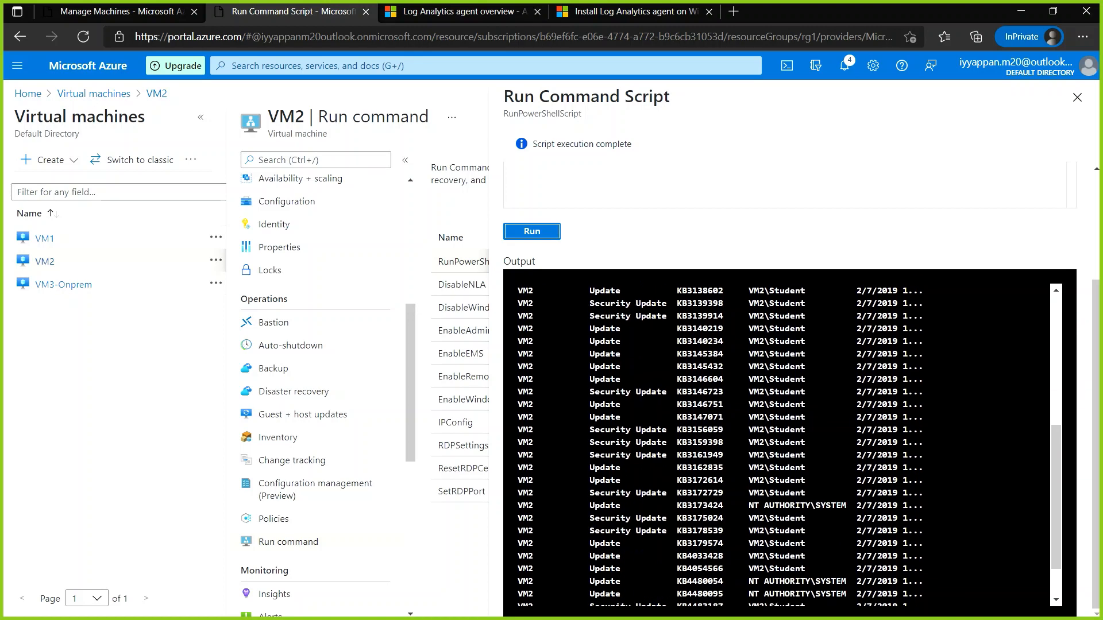
{"action": "scroll", "coordinate": [782, 443], "scroll_direction": "down", "scroll_amount": 1}
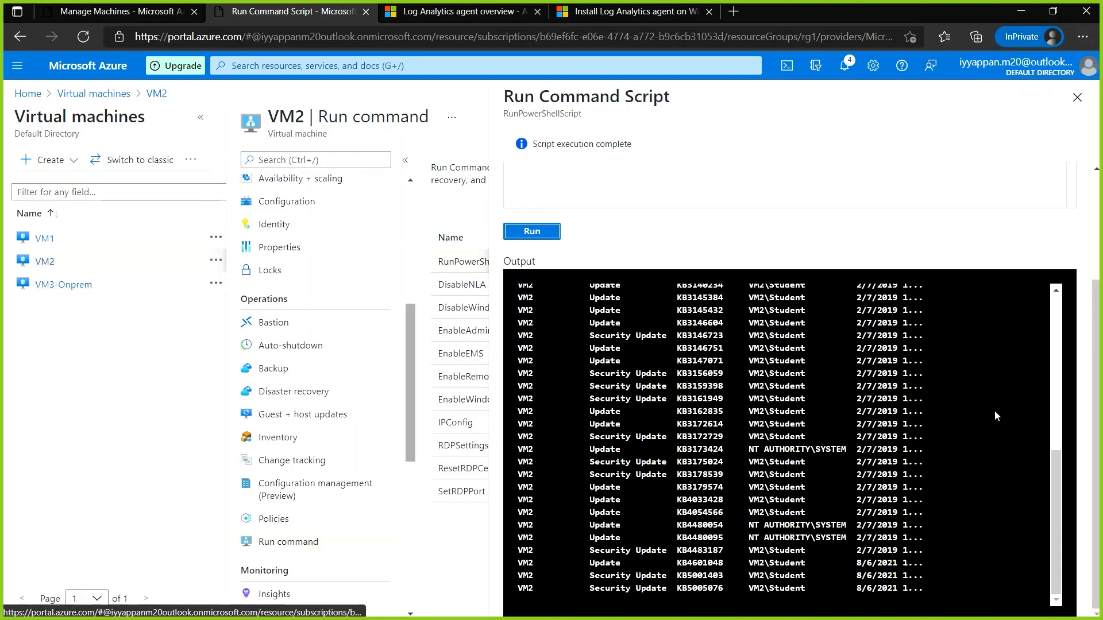
{"action": "scroll", "coordinate": [946, 440], "scroll_direction": "up", "scroll_amount": 3}
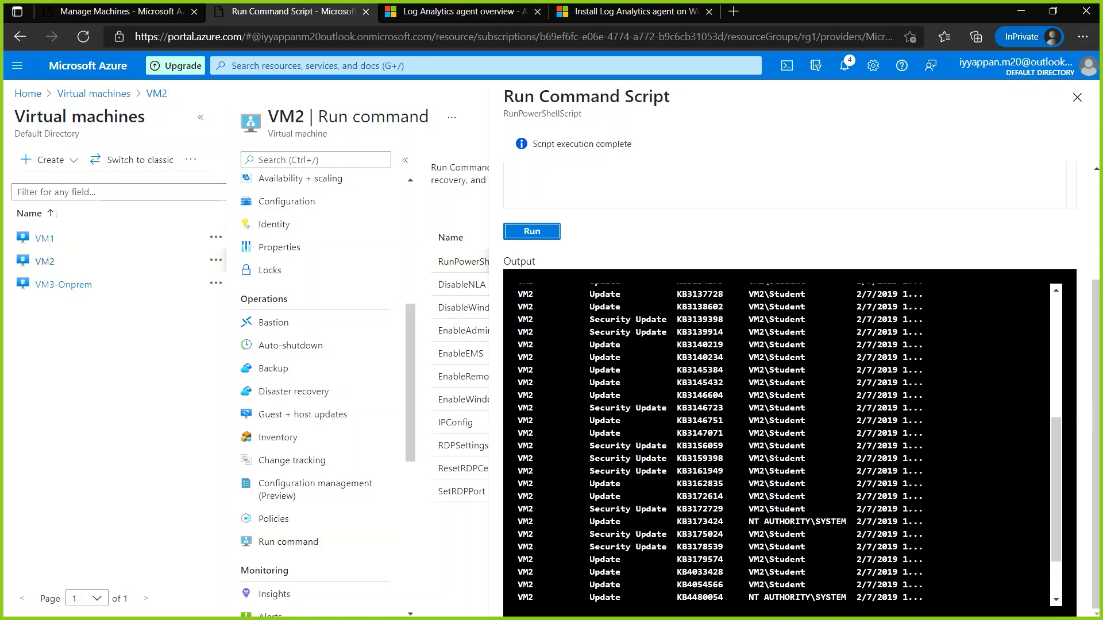
{"action": "scroll", "coordinate": [947, 440], "scroll_direction": "up", "scroll_amount": 10}
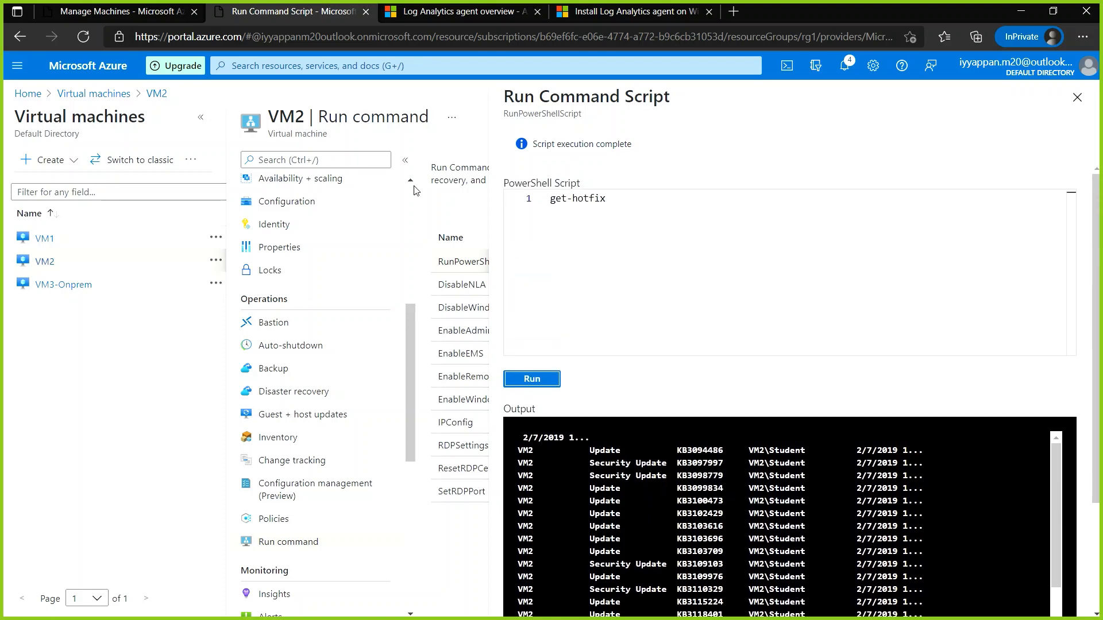
Return to PatchAAccount's Manage Machines, check the machines offered under Enable on selected machines, and cancel.
{"action": "left_click", "coordinate": [121, 13]}
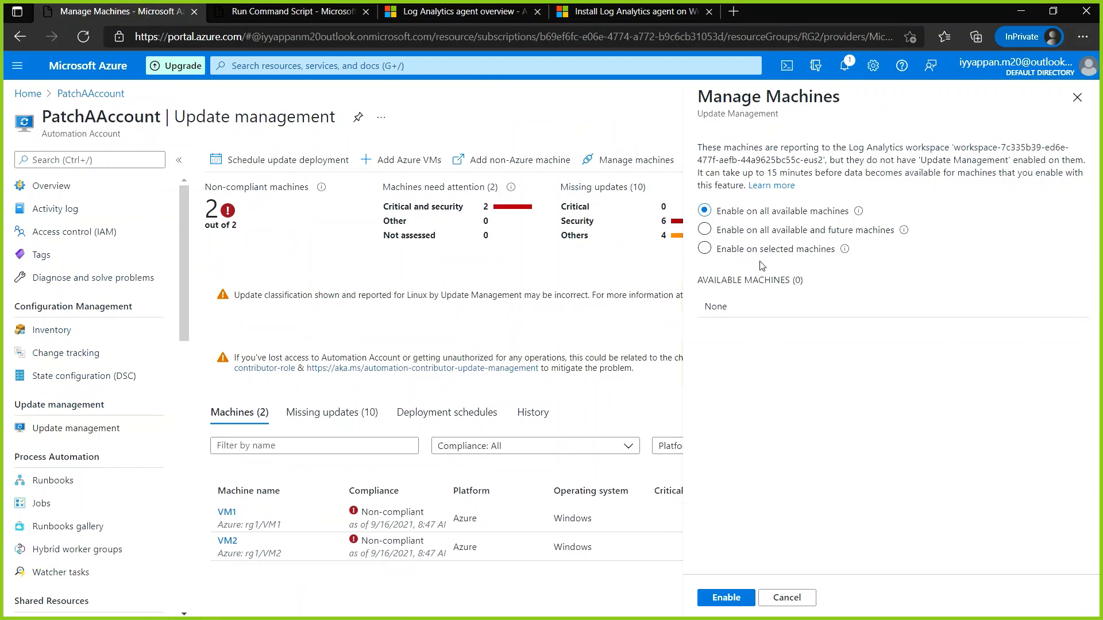
{"action": "left_click", "coordinate": [705, 249]}
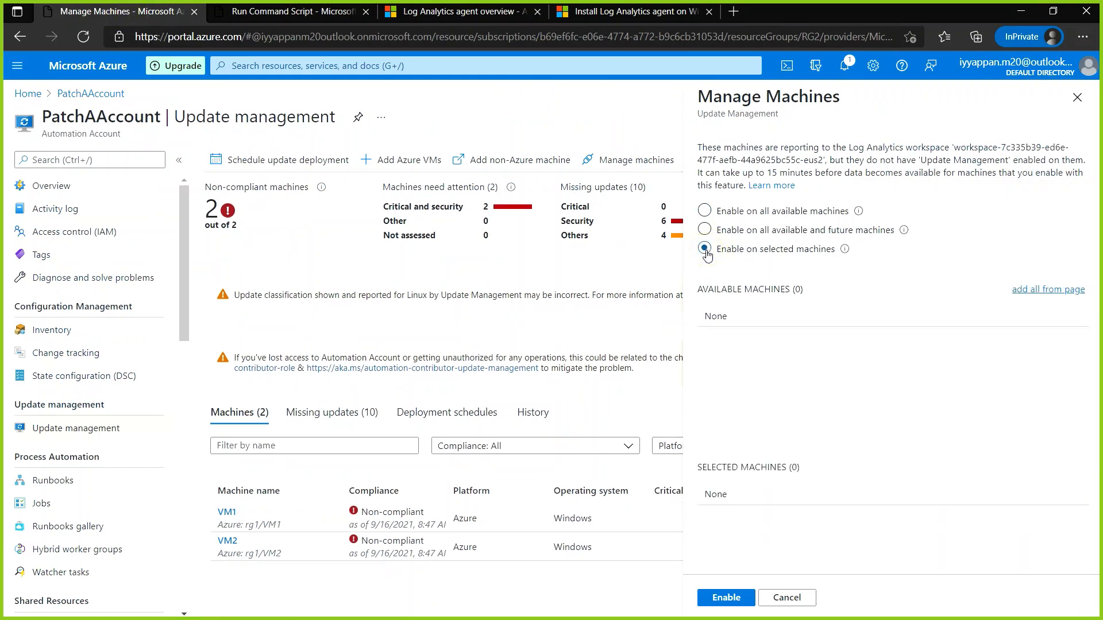
{"action": "left_click", "coordinate": [802, 604]}
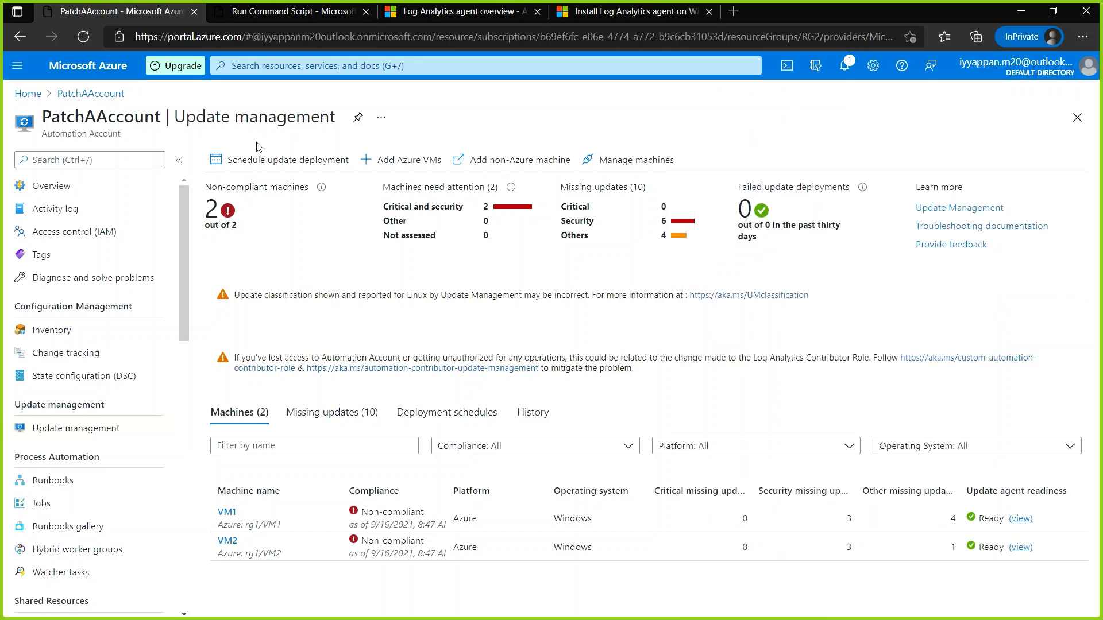
Reload PatchAAccount's Update management page and look up the agent installation options for adding a non-Azure machine.
{"action": "left_click", "coordinate": [89, 64]}
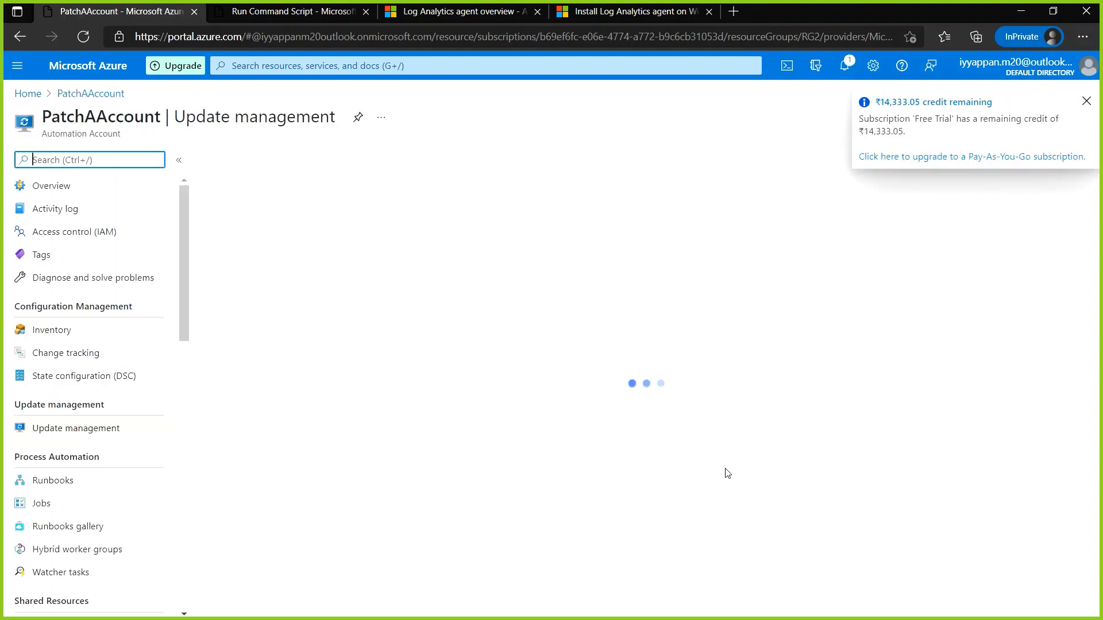
{"action": "left_click", "coordinate": [1087, 102]}
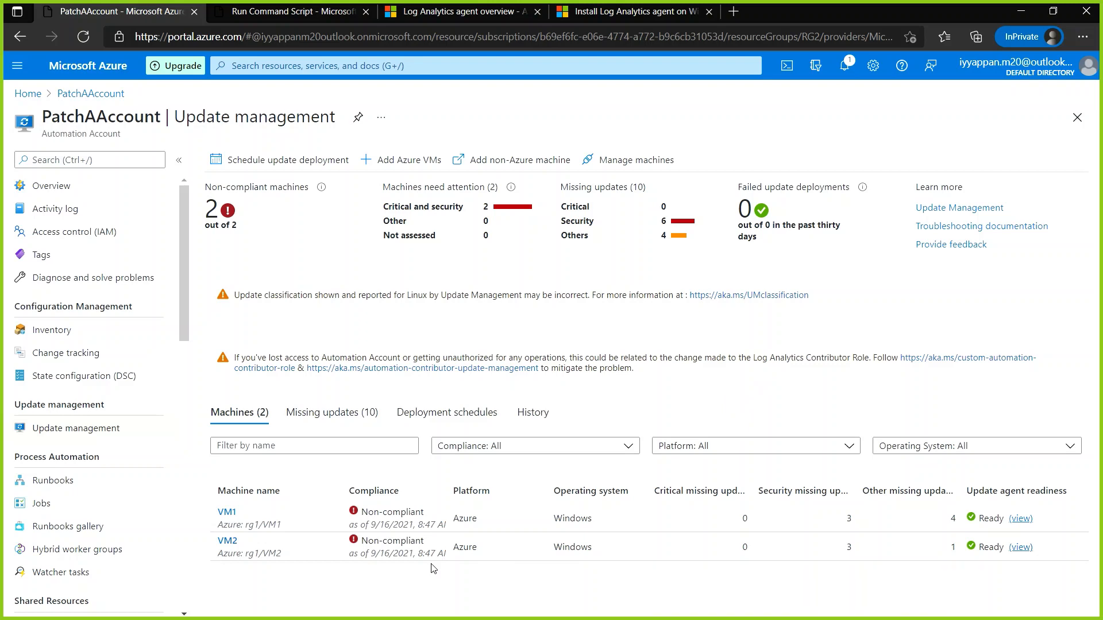
{"action": "left_click", "coordinate": [487, 162]}
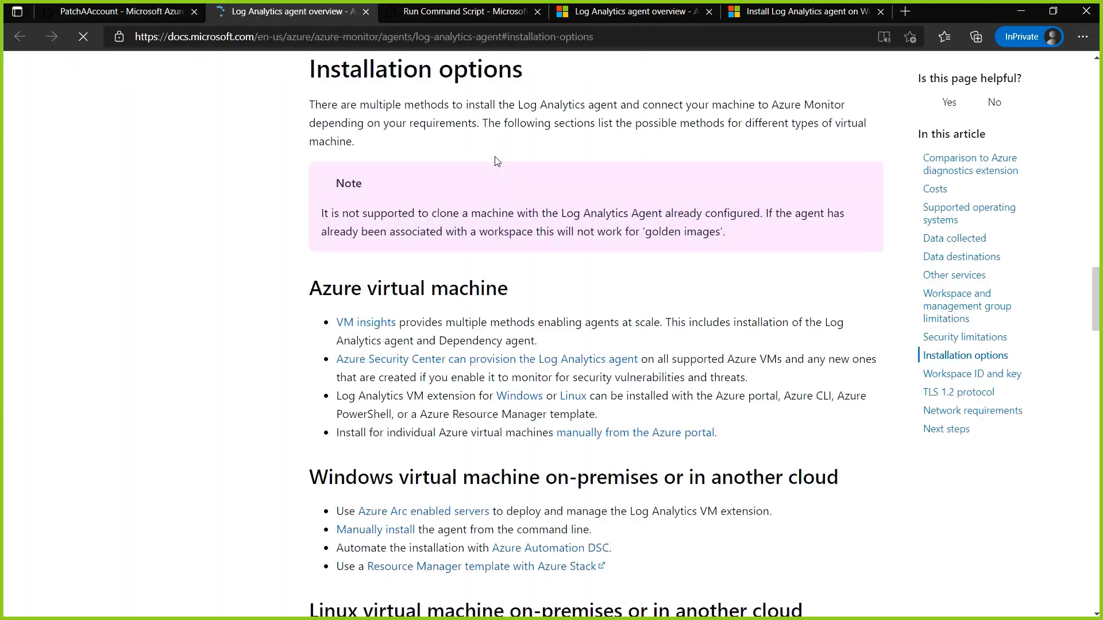
{"action": "left_click", "coordinate": [366, 12]}
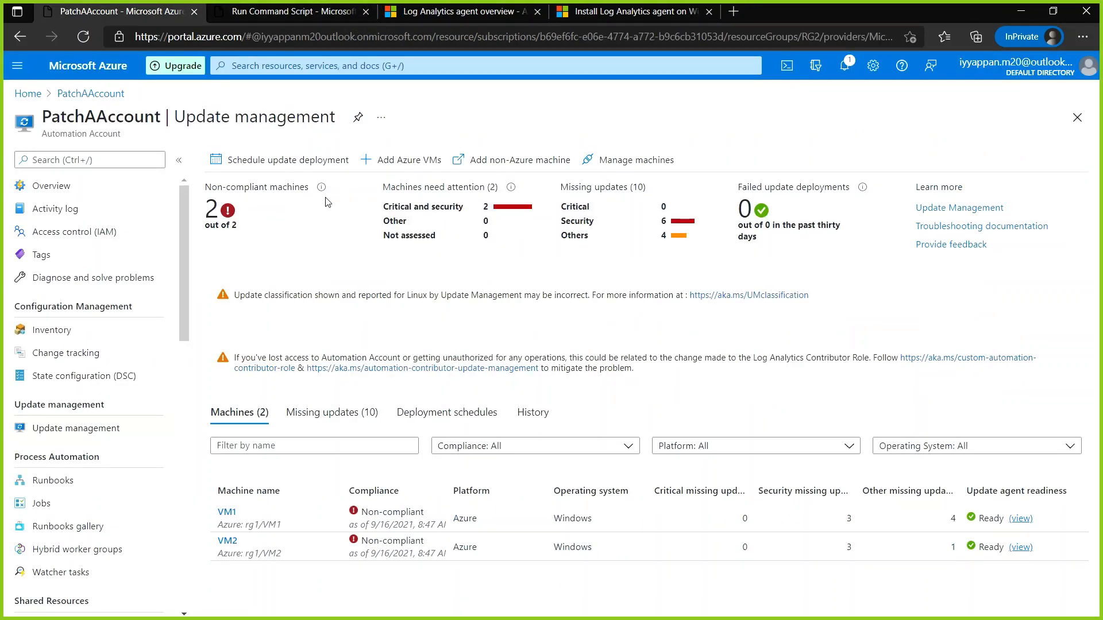
Check which Azure VMs in location northeurope and resource group rg1 can be added to Update Management, and cancel.
{"action": "left_click", "coordinate": [407, 166]}
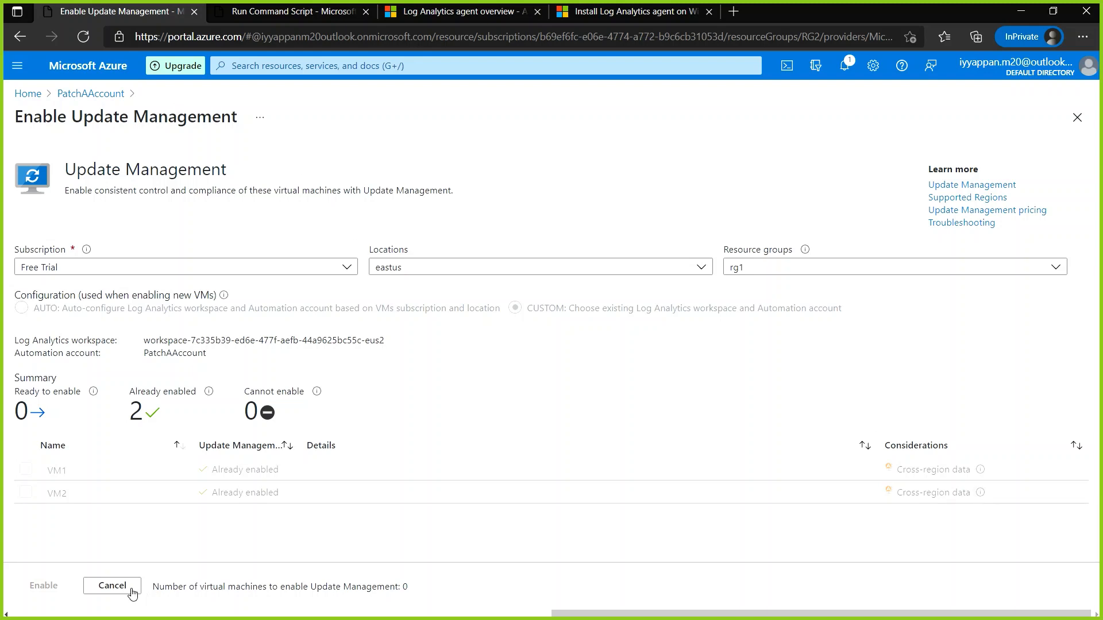
{"action": "left_click", "coordinate": [706, 268]}
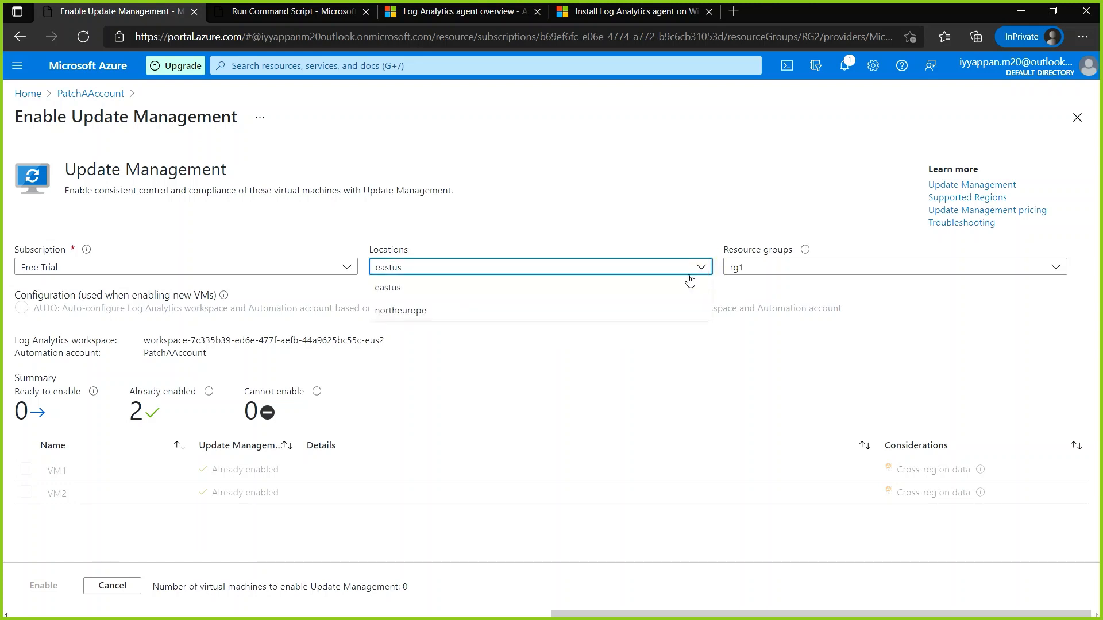
{"action": "left_click", "coordinate": [622, 310]}
{"action": "left_click", "coordinate": [1060, 270]}
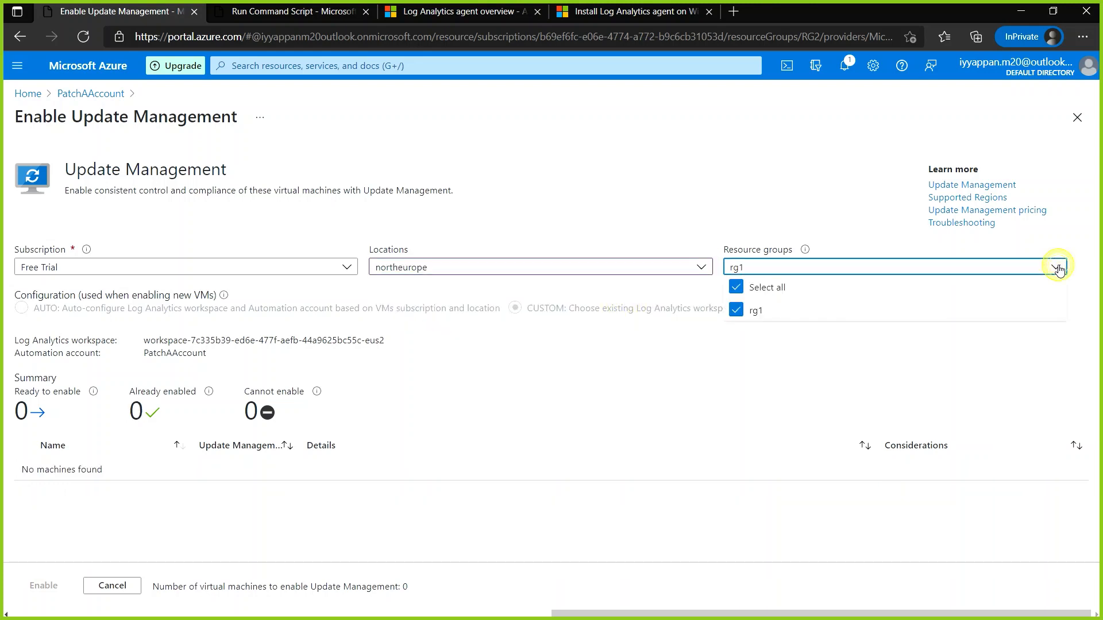
{"action": "left_click", "coordinate": [794, 197]}
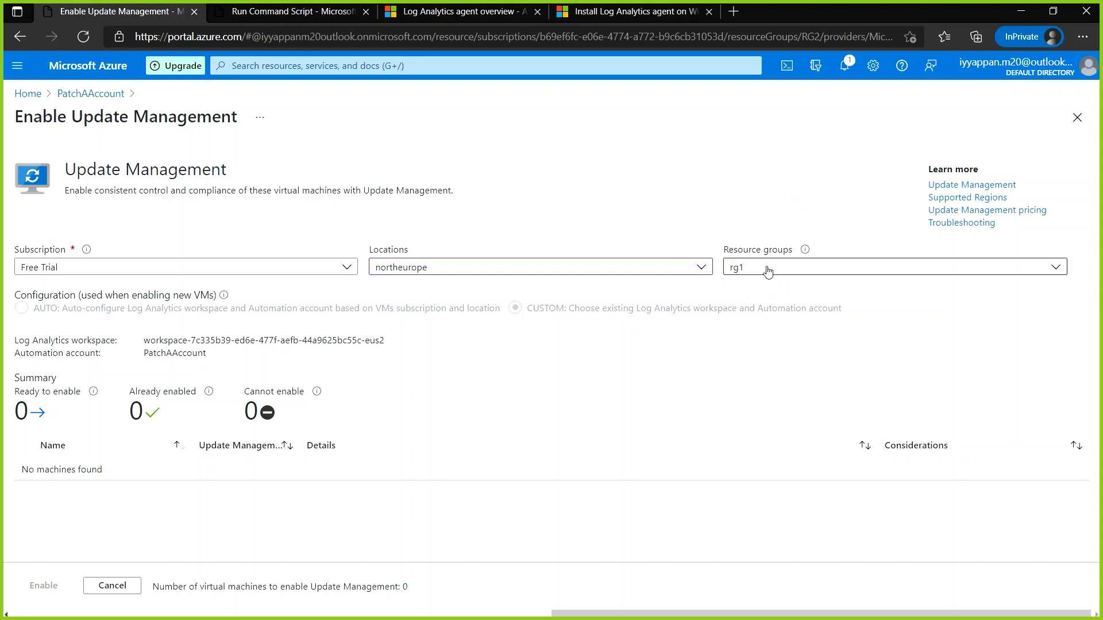
{"action": "left_click", "coordinate": [764, 267]}
{"action": "left_click", "coordinate": [682, 214]}
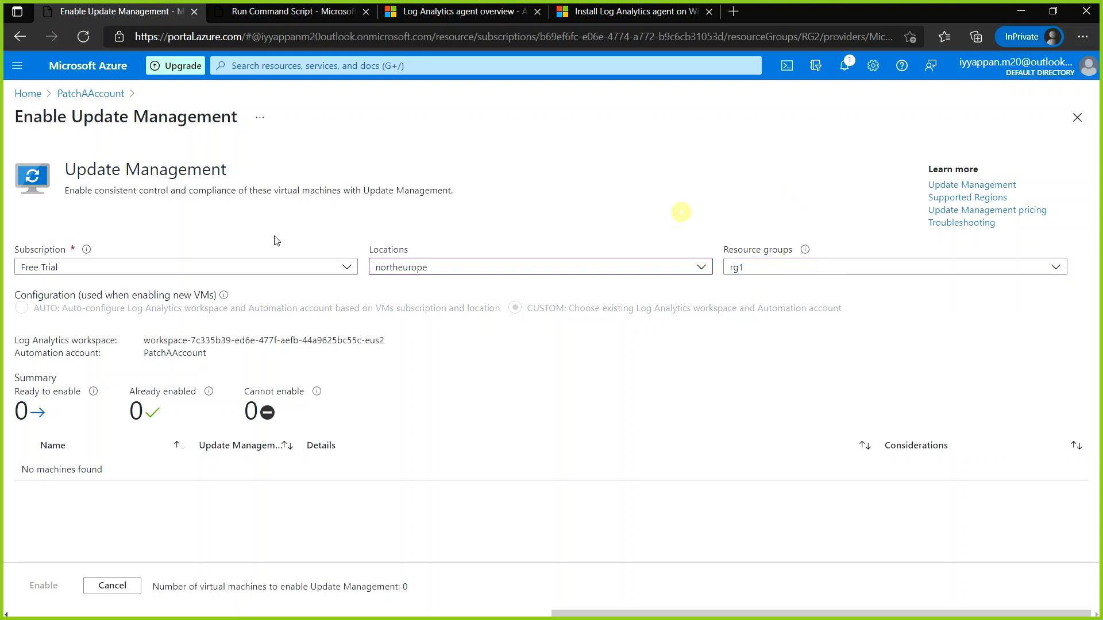
{"action": "left_click", "coordinate": [114, 586]}
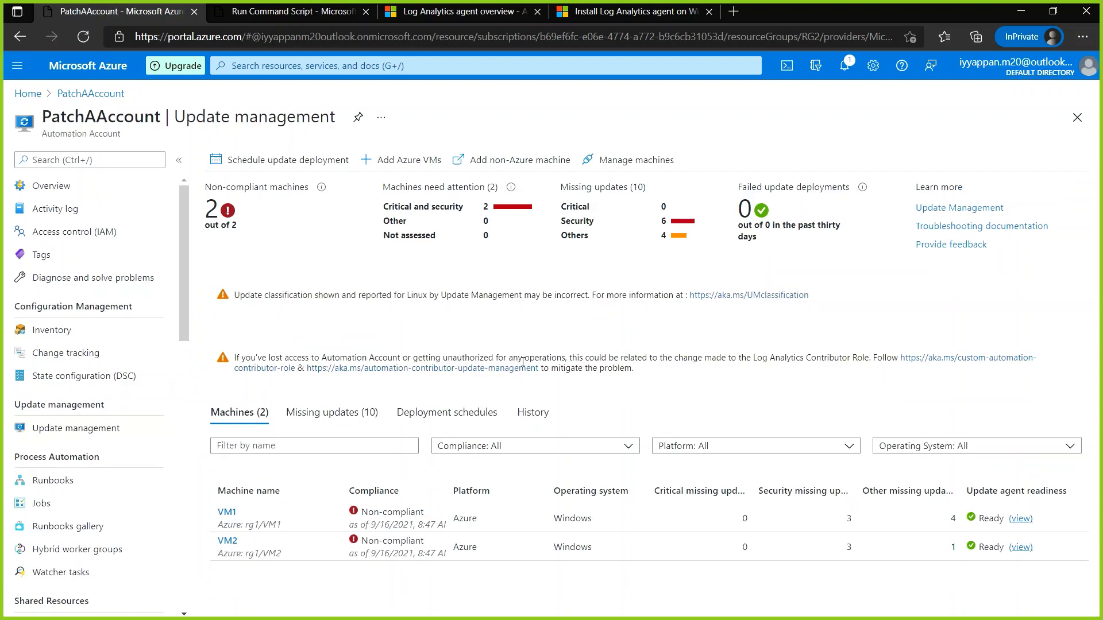
View the update agent readiness details for VM1 and return to the portal home page.
{"action": "mouse_move", "coordinate": [516, 190]}
{"action": "left_click", "coordinate": [1021, 518]}
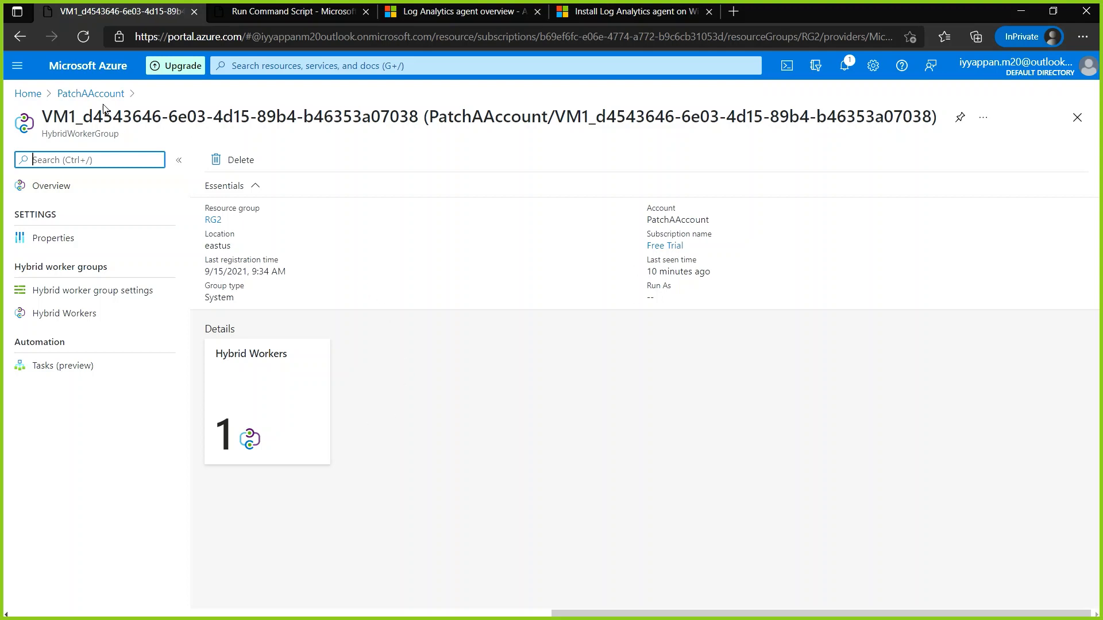
{"action": "left_click", "coordinate": [42, 95]}
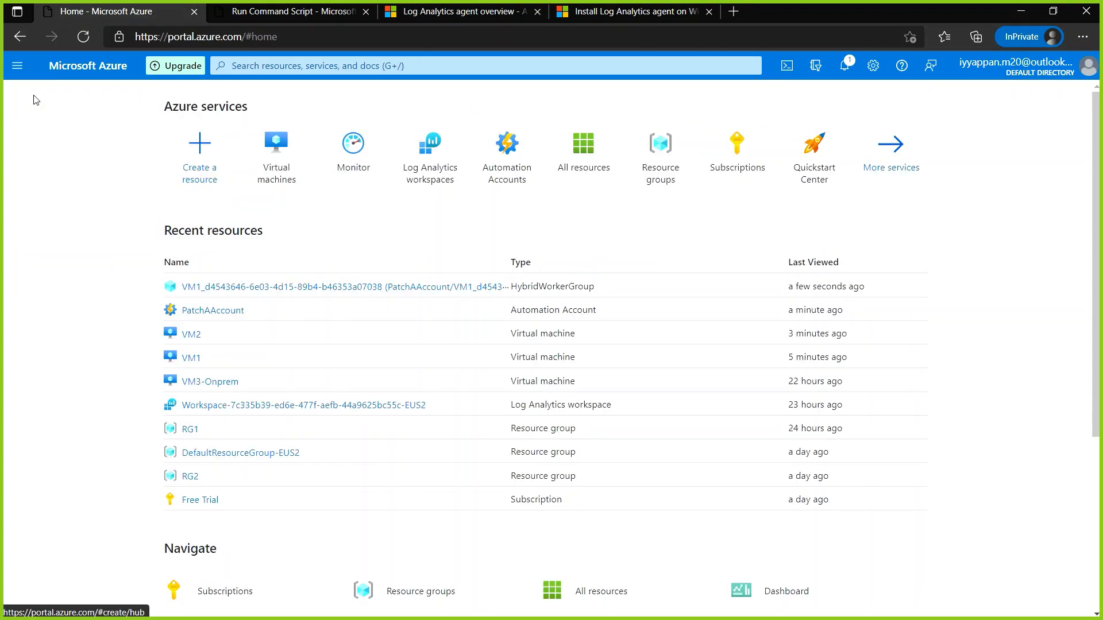
Open Update management for PatchAAccount from the Automation Accounts list.
{"action": "left_click", "coordinate": [496, 154]}
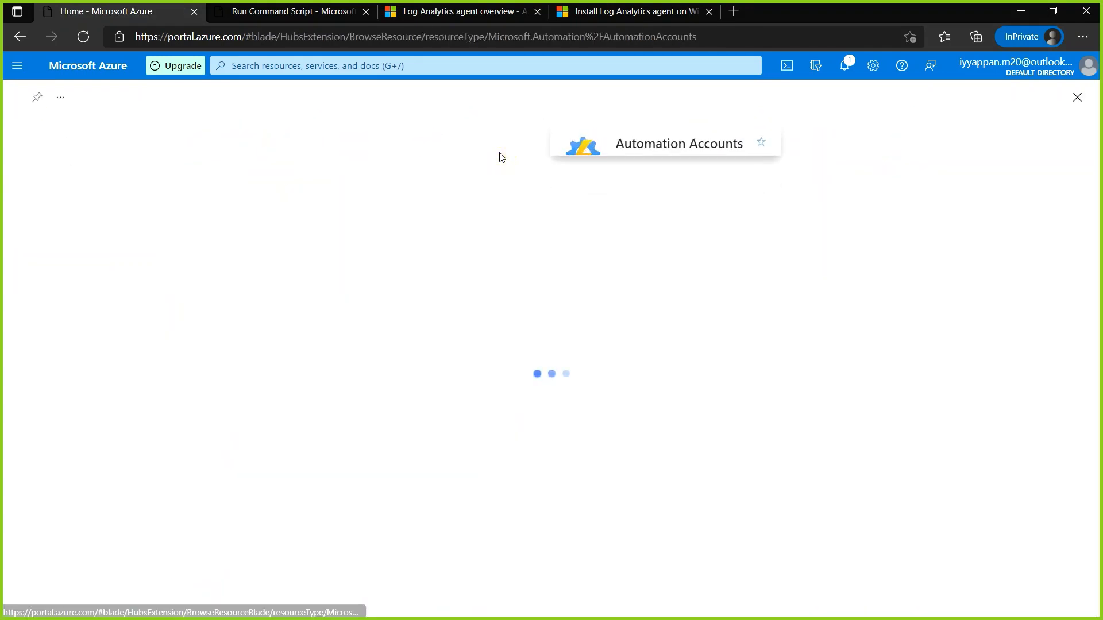
{"action": "left_click", "coordinate": [53, 68]}
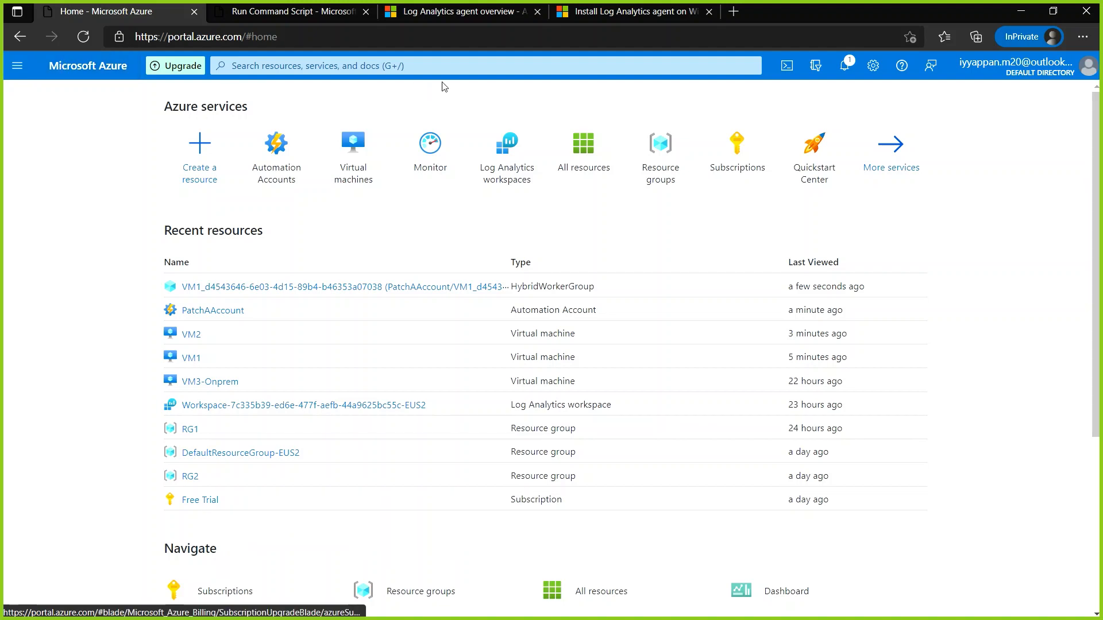
{"action": "left_click", "coordinate": [293, 166]}
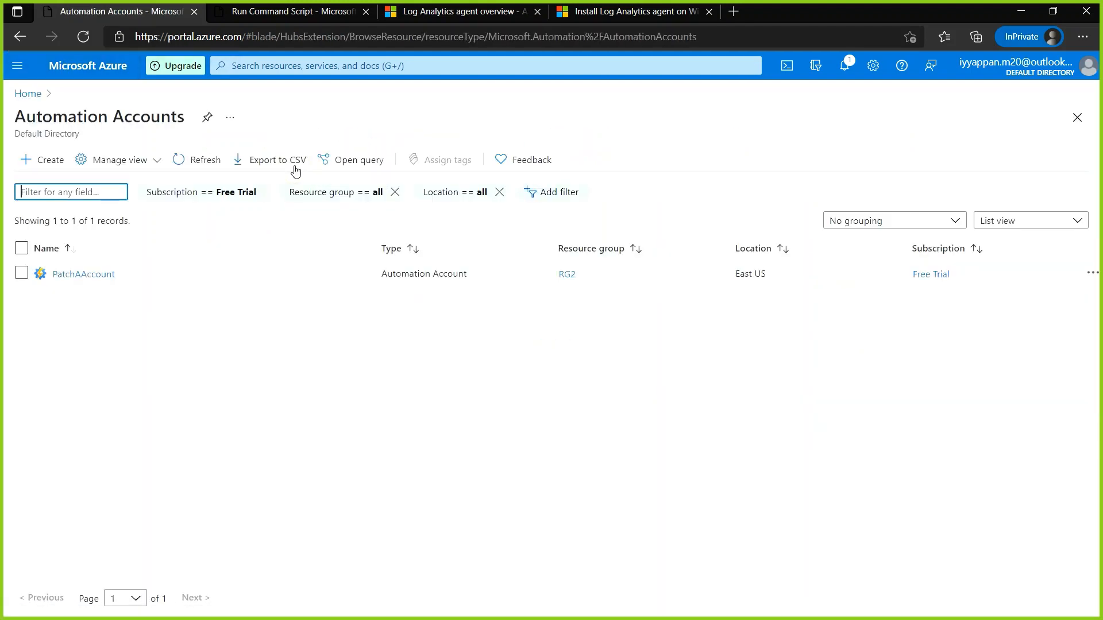
{"action": "left_click", "coordinate": [84, 274]}
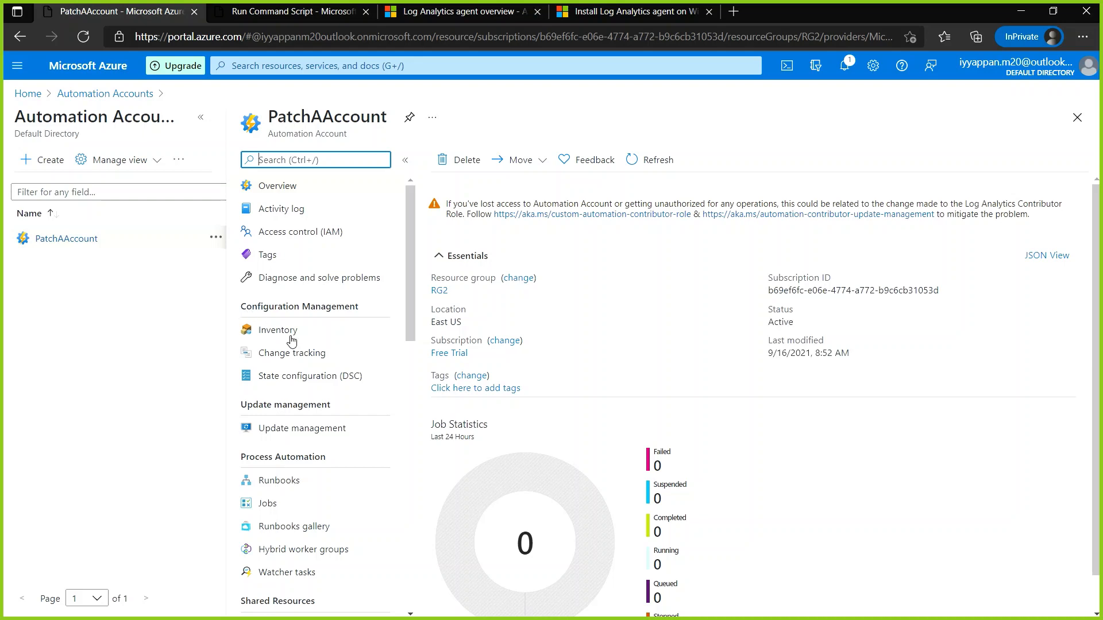
{"action": "left_click", "coordinate": [309, 434]}
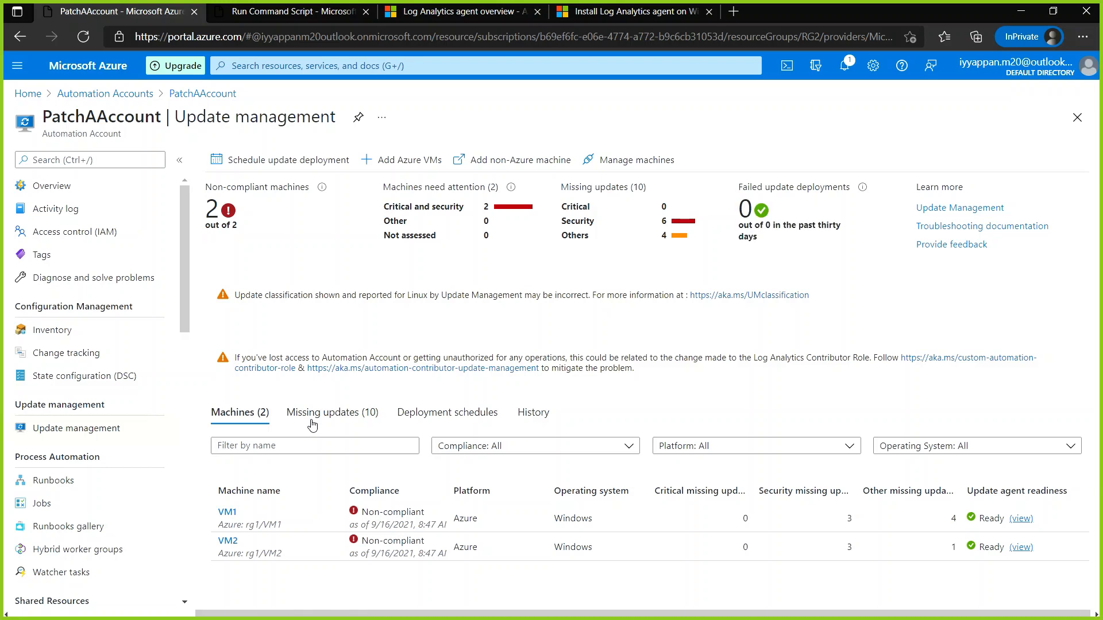
Review PatchAAccount's missing updates, deployment schedules and history, and return to the list of machines.
{"action": "left_click", "coordinate": [312, 424]}
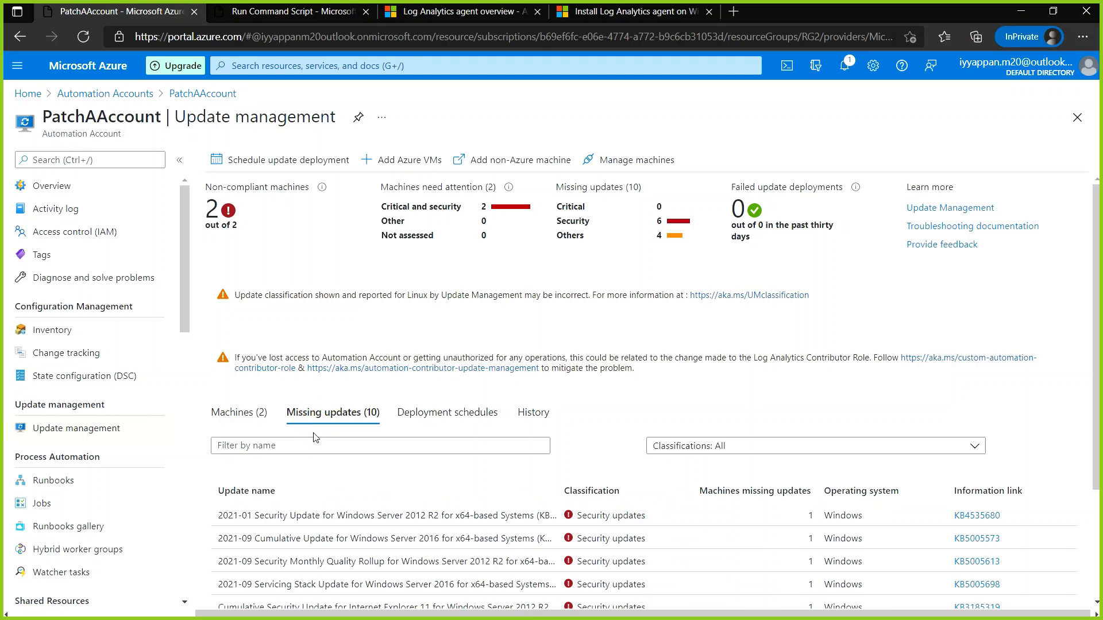
{"action": "scroll", "coordinate": [315, 438], "scroll_direction": "down", "scroll_amount": 3}
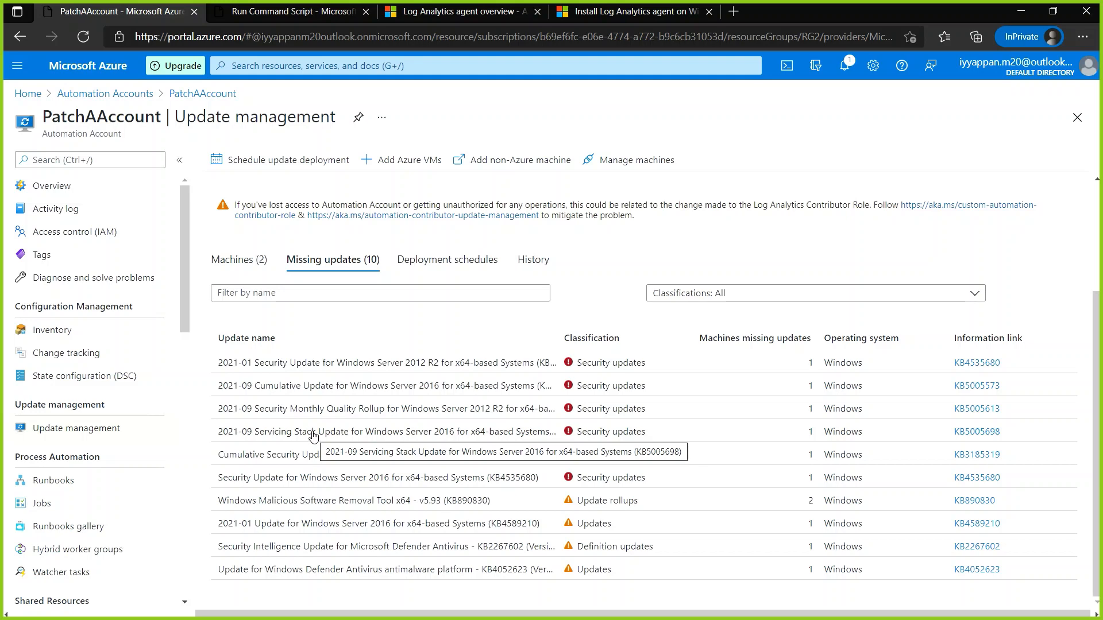
{"action": "scroll", "coordinate": [313, 436], "scroll_direction": "up", "scroll_amount": 3}
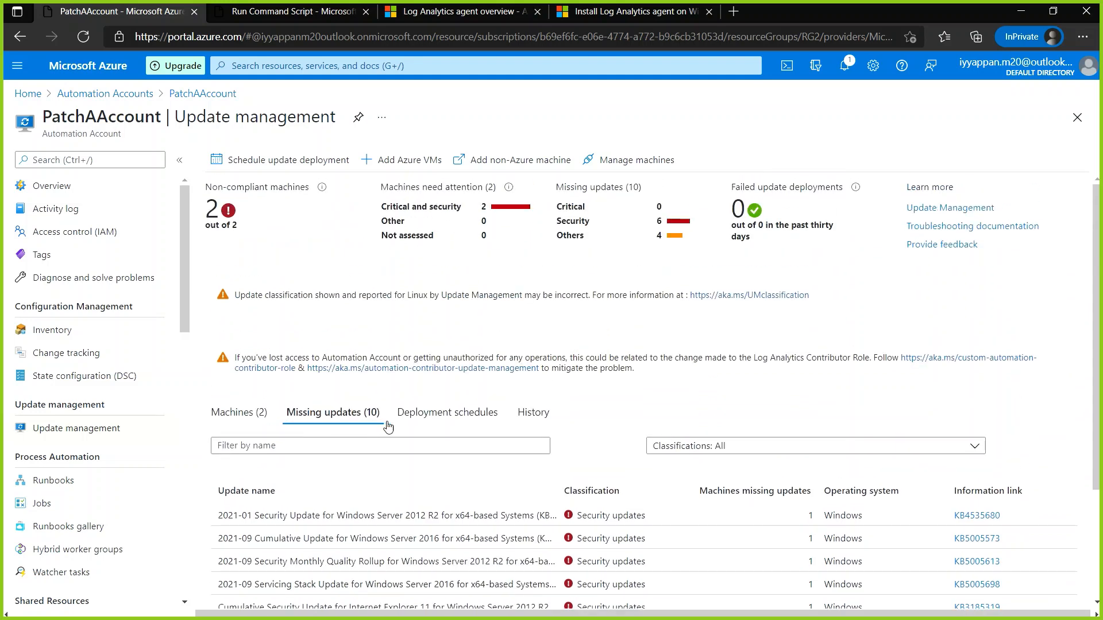
{"action": "left_click", "coordinate": [426, 420]}
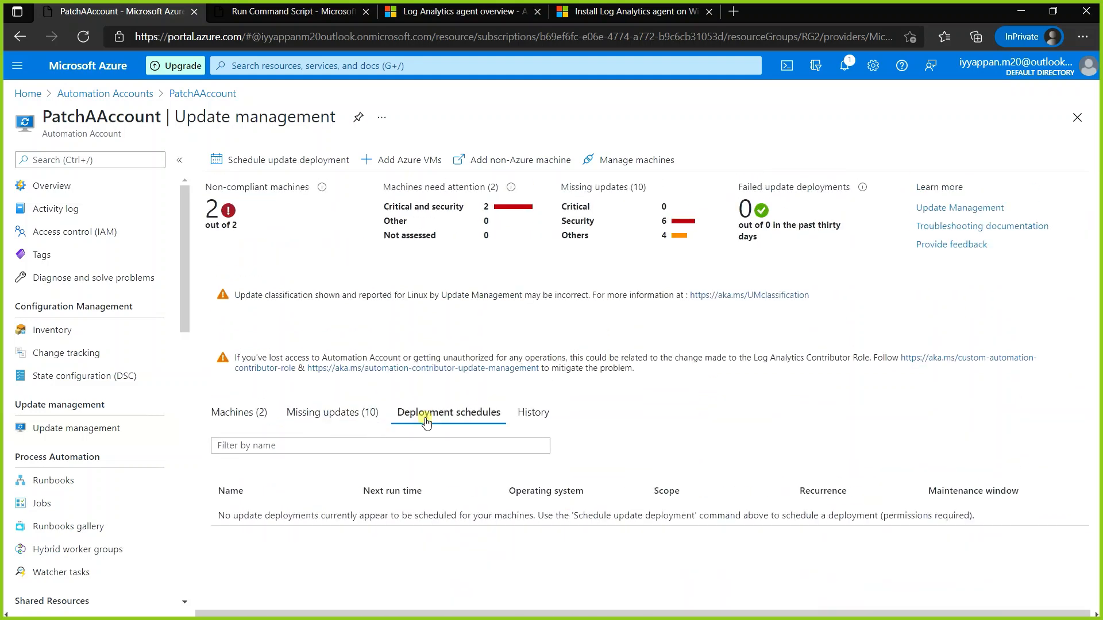
{"action": "left_click", "coordinate": [539, 415]}
{"action": "left_click", "coordinate": [249, 421]}
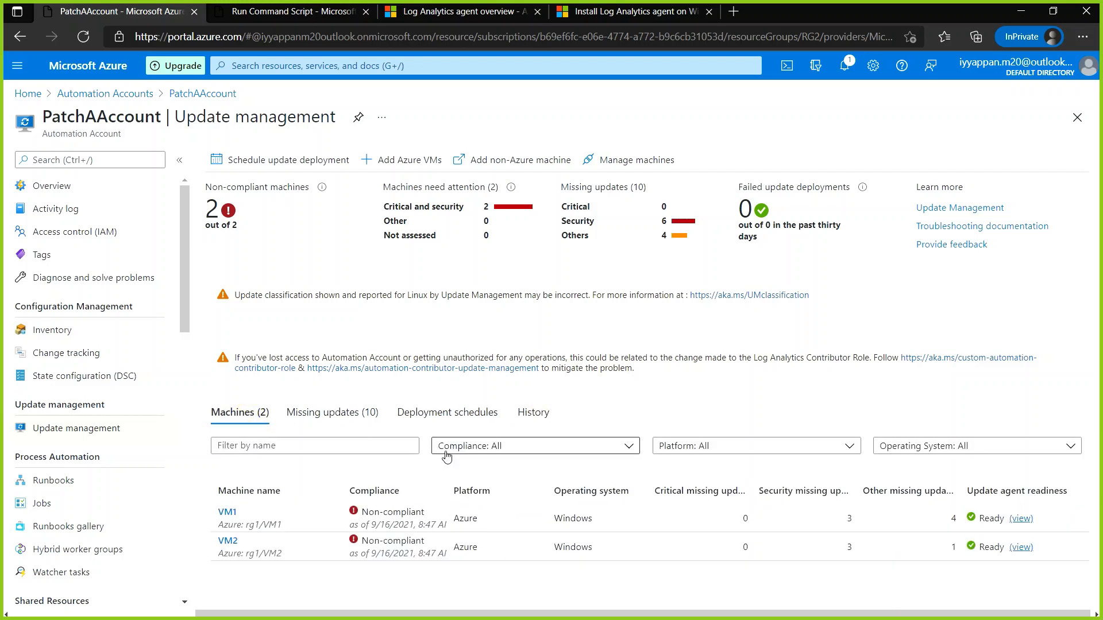
Start a new update deployment in PatchAAccount and name it PatchSchedule.
{"action": "left_click", "coordinate": [294, 161]}
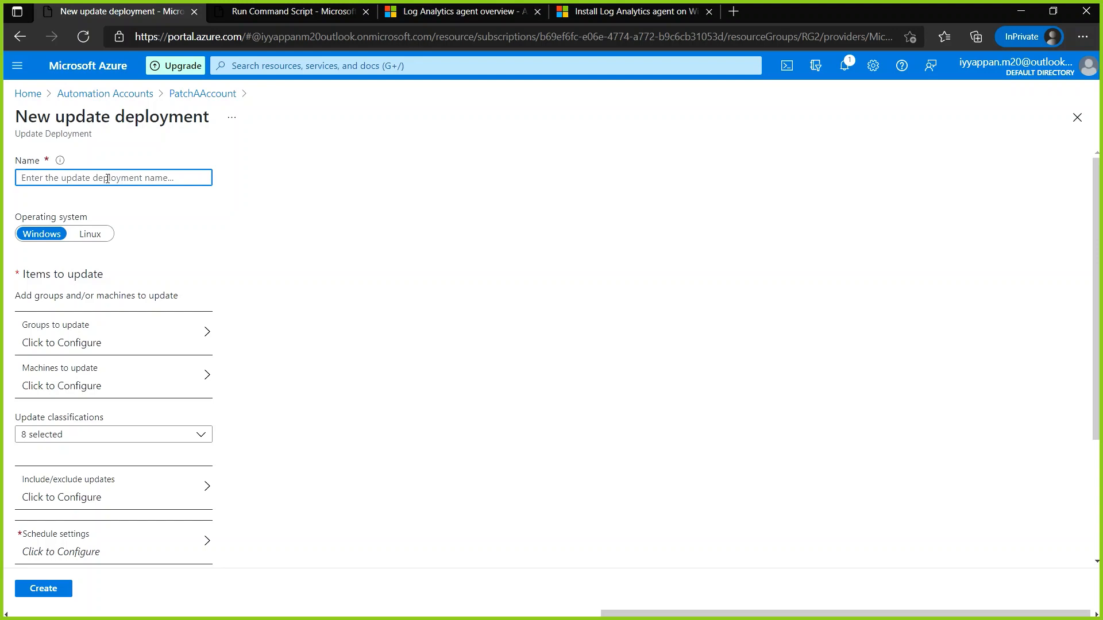
{"action": "type", "text": "p"}
{"action": "key", "text": "BackSpace"}
{"action": "type", "text": "PatchS"}
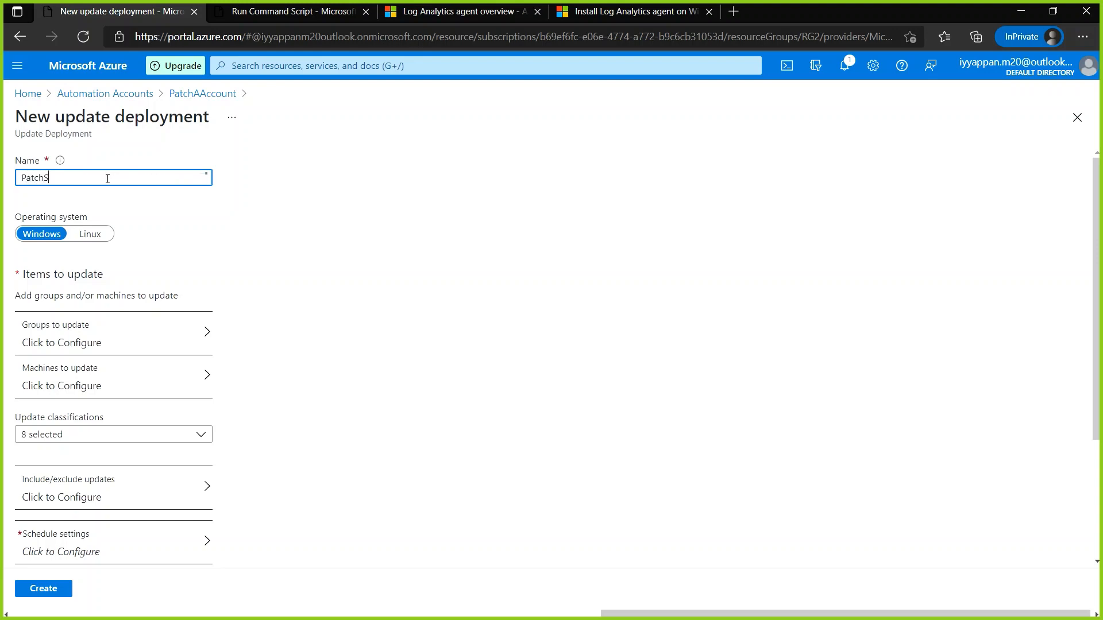
{"action": "type", "text": "chedule"}
Leave the deployment's groups to update empty and add VM1 and VM2 as the machines to update.
{"action": "left_click", "coordinate": [199, 345]}
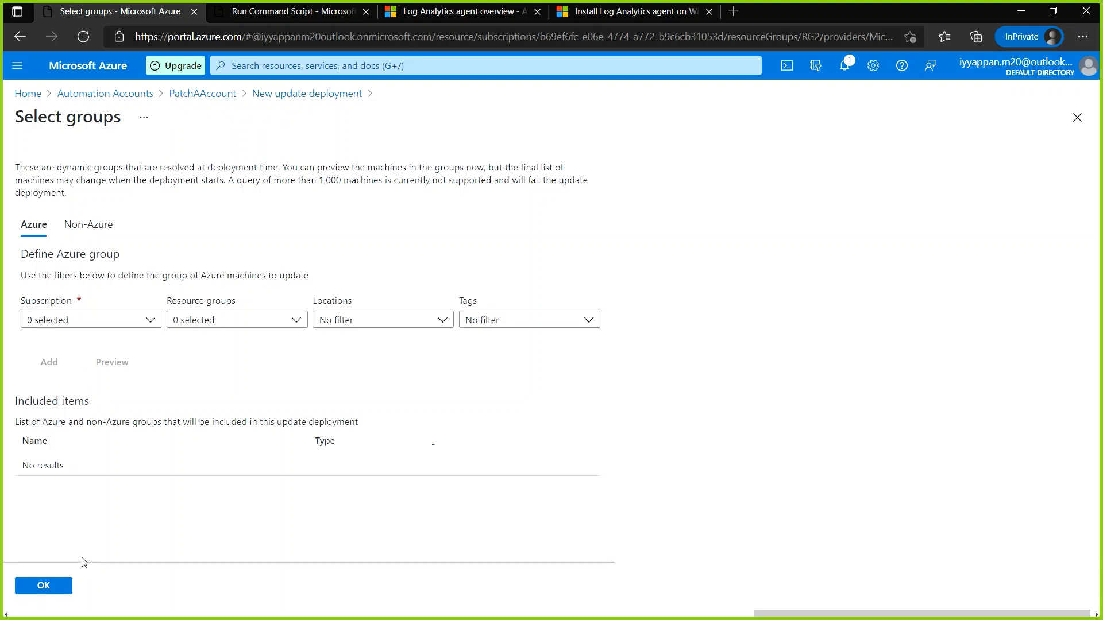
{"action": "left_click", "coordinate": [54, 586]}
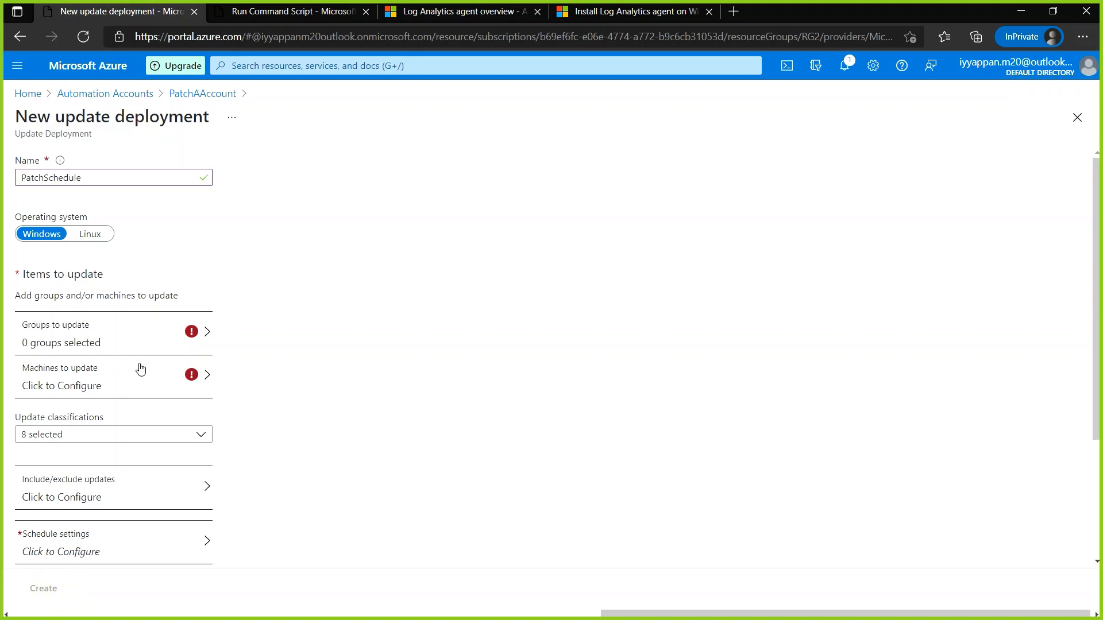
{"action": "left_click", "coordinate": [190, 377]}
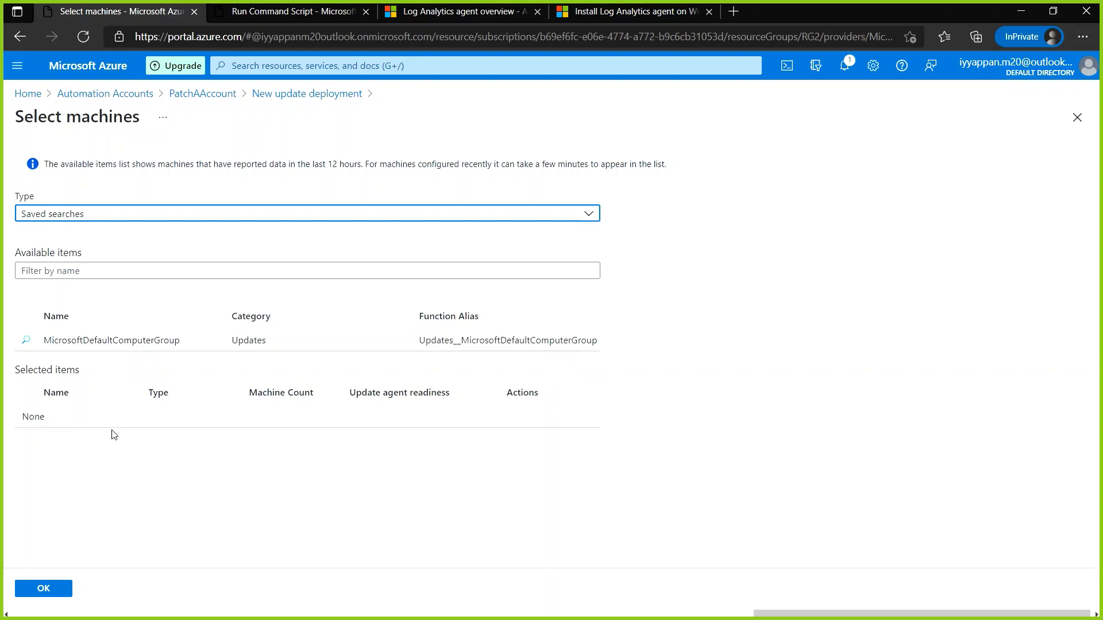
{"action": "left_click", "coordinate": [146, 222]}
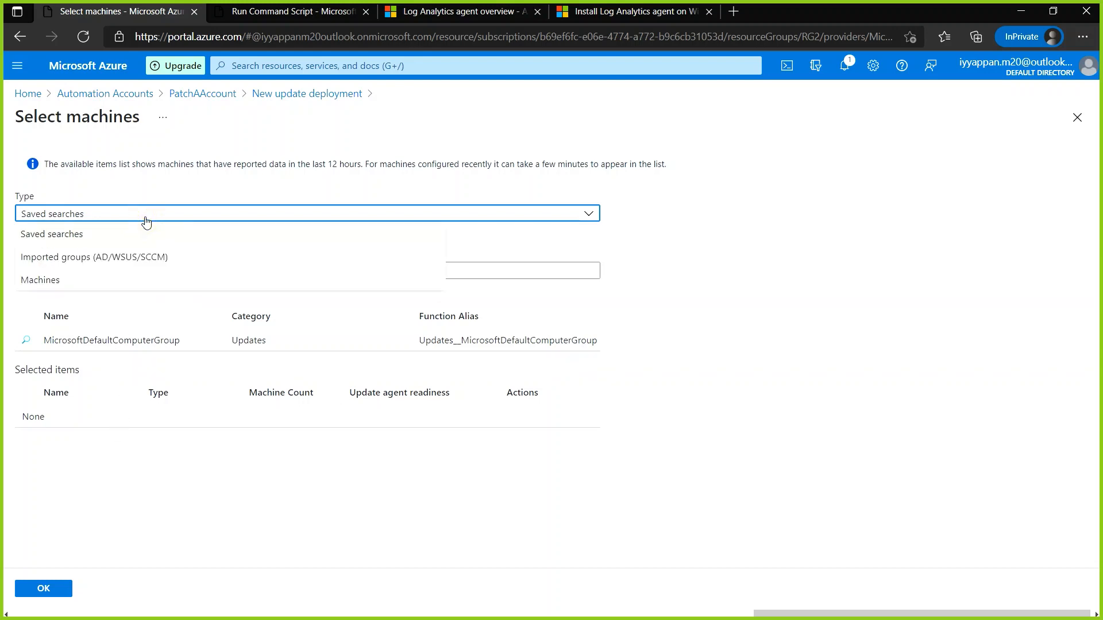
{"action": "left_click", "coordinate": [102, 281]}
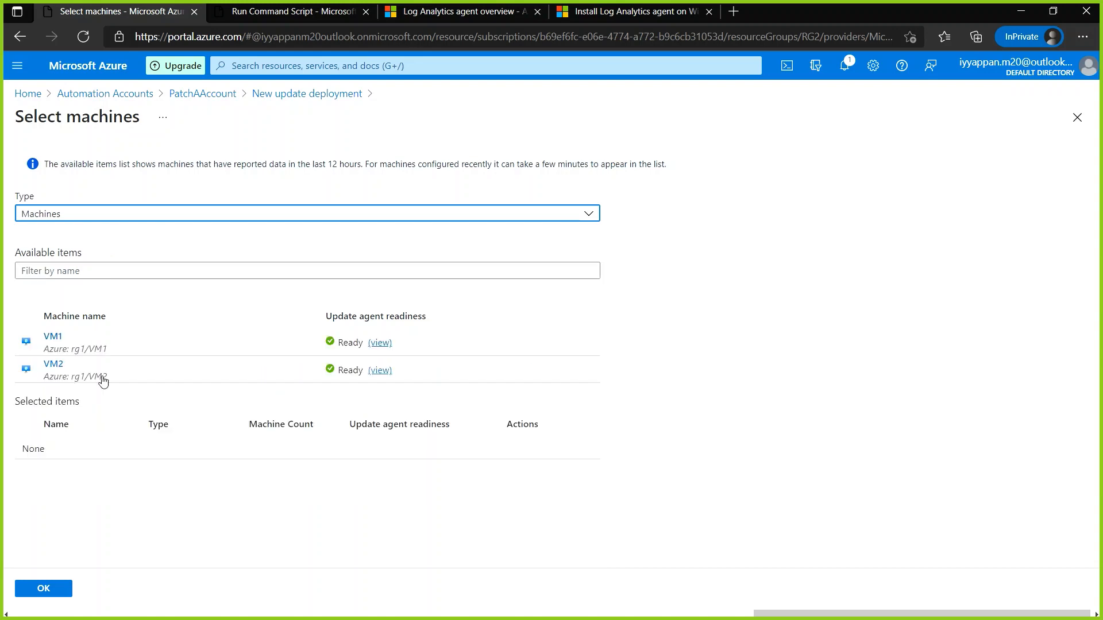
{"action": "left_click", "coordinate": [52, 337]}
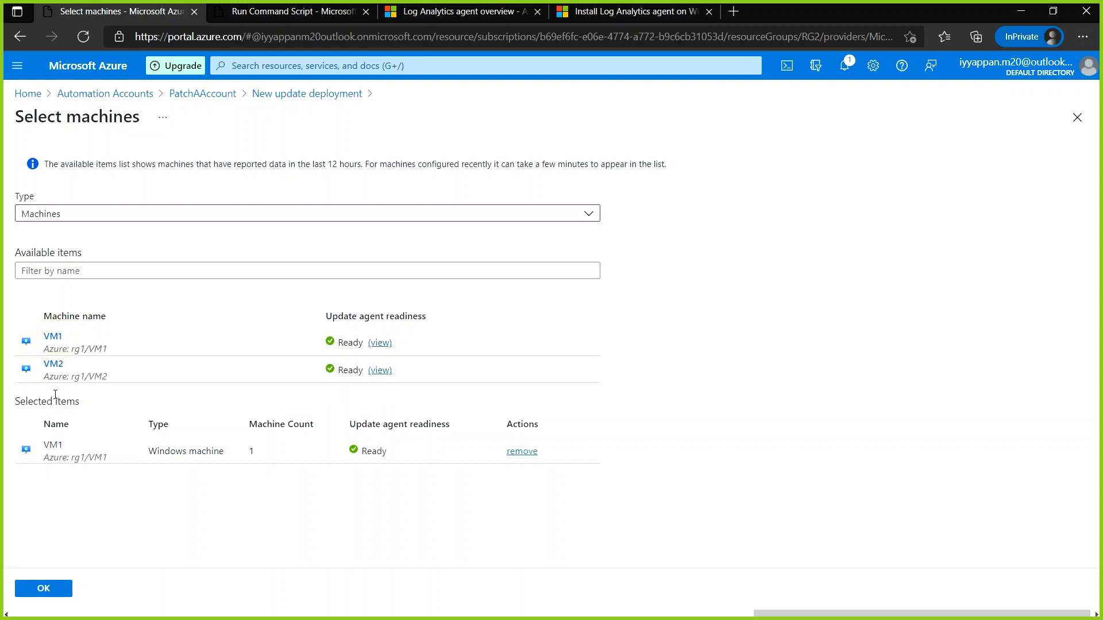
{"action": "left_click", "coordinate": [57, 368]}
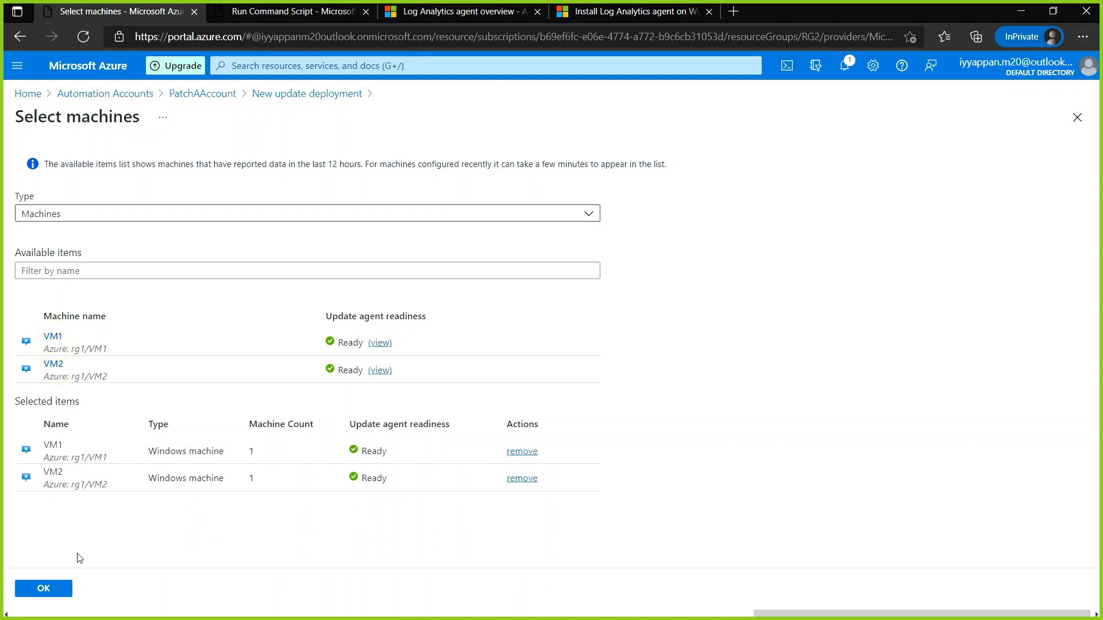
{"action": "left_click", "coordinate": [44, 588]}
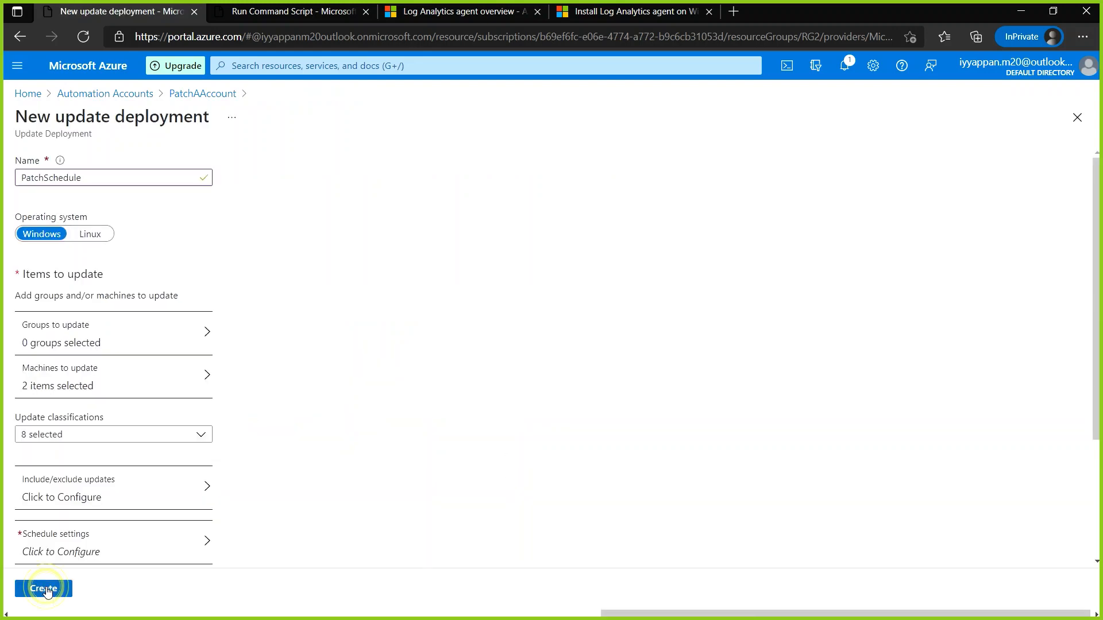
Review which update classifications are included in the deployment.
{"action": "scroll", "coordinate": [230, 412], "scroll_direction": "down", "scroll_amount": 2}
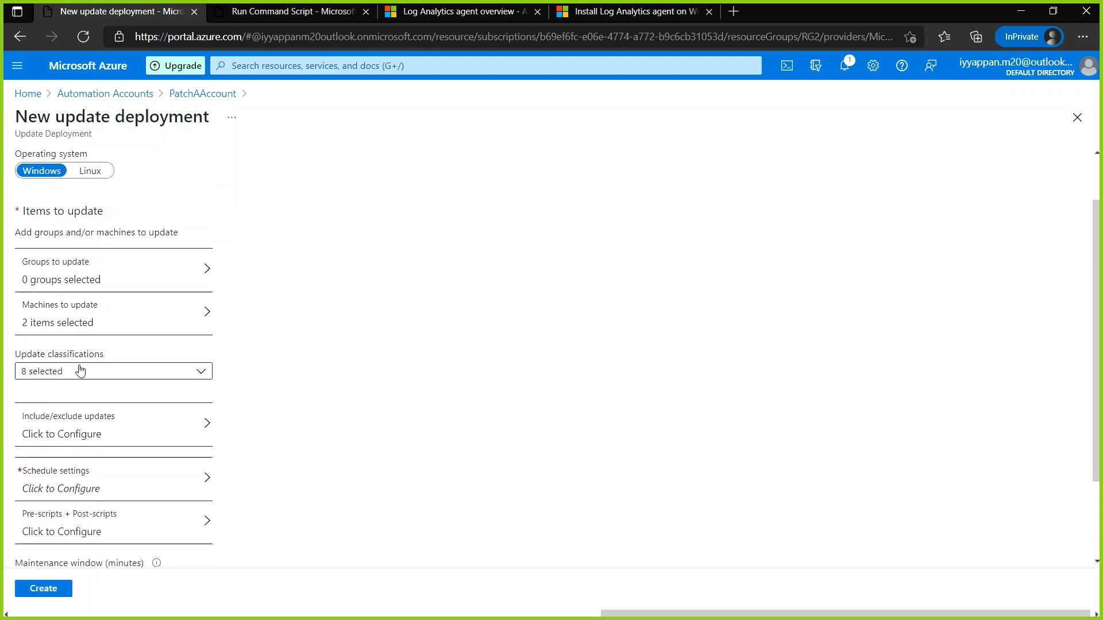
{"action": "left_click", "coordinate": [154, 376]}
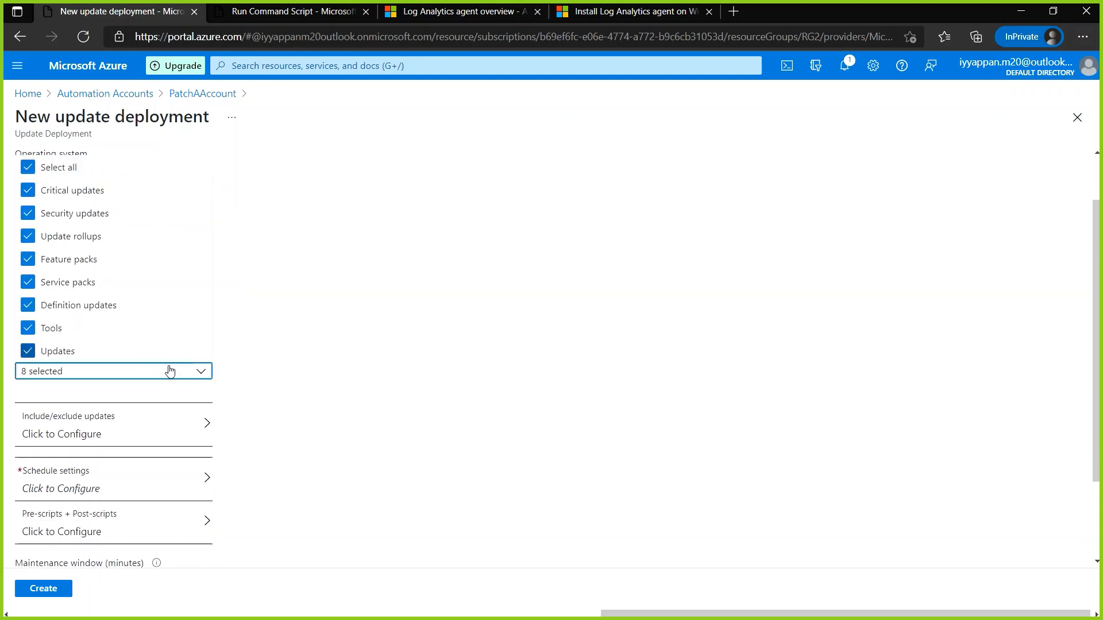
{"action": "left_click", "coordinate": [278, 364]}
{"action": "scroll", "coordinate": [102, 250], "scroll_direction": "up", "scroll_amount": 1}
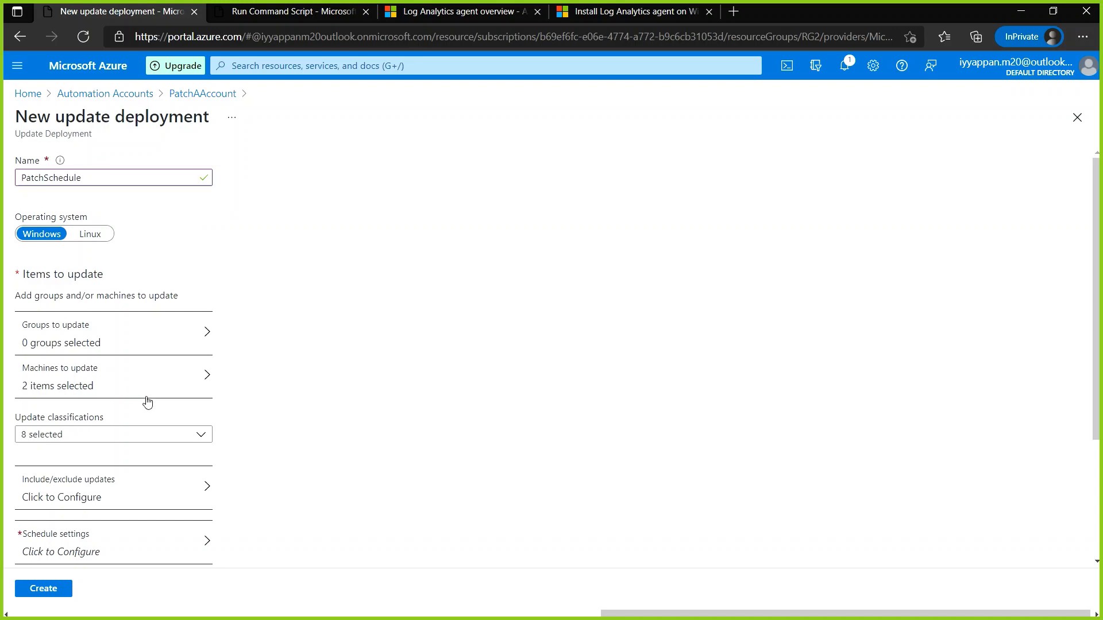
Recheck the deployment's selected items under the Machines type and return to the deployment form.
{"action": "left_click", "coordinate": [200, 386]}
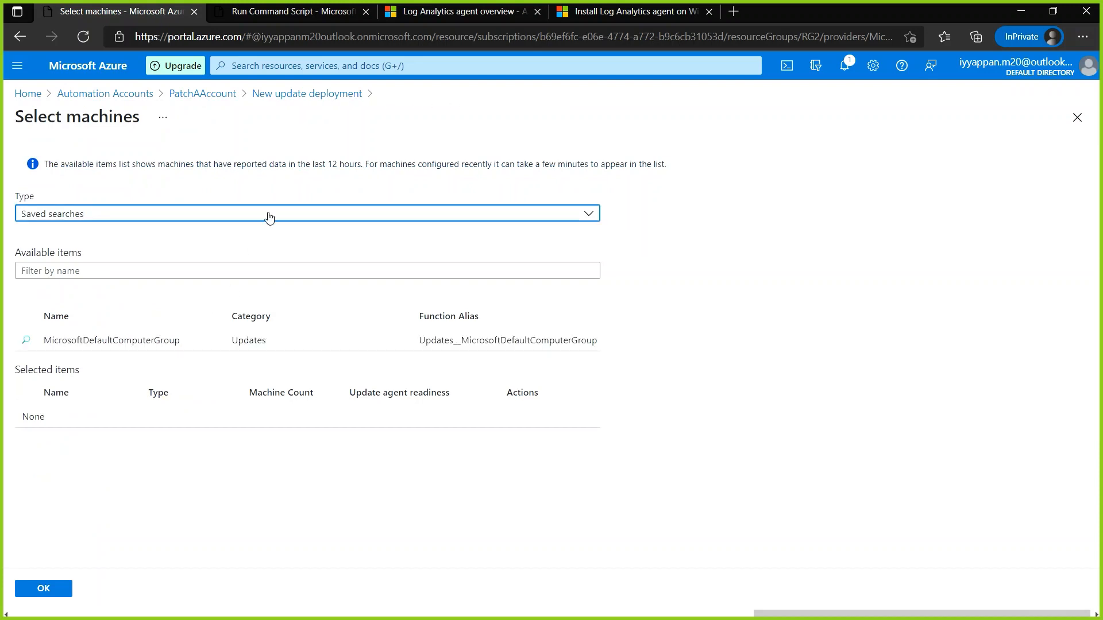
{"action": "left_click", "coordinate": [576, 217]}
{"action": "left_click", "coordinate": [186, 285]}
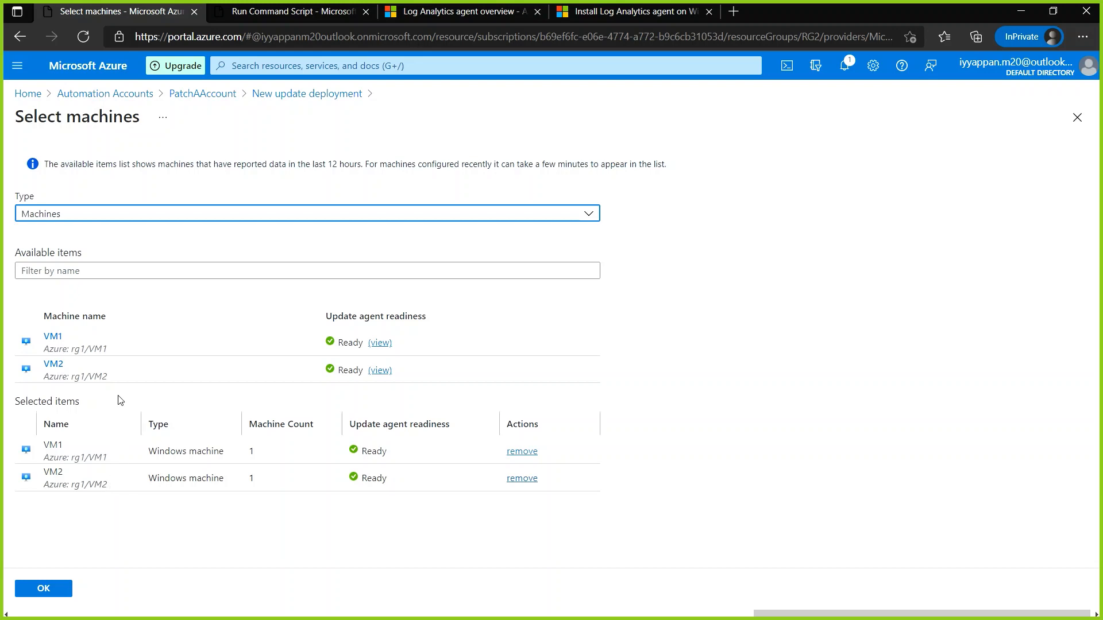
{"action": "left_click", "coordinate": [44, 588]}
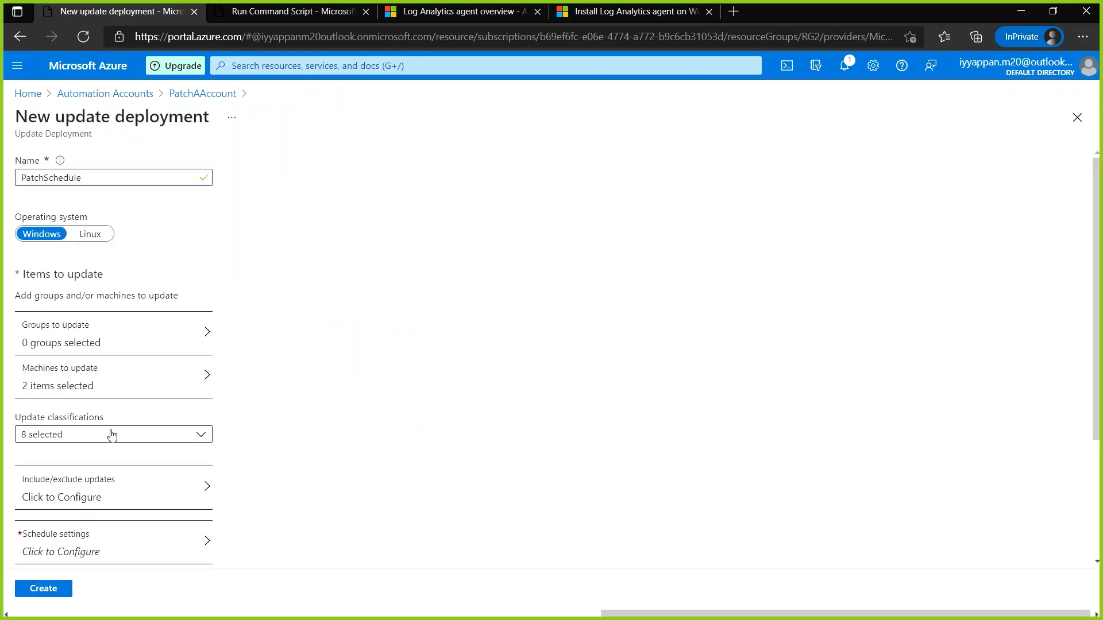
Look over the update classifications once more and the include and exclude KB lists, without adding any KB IDs.
{"action": "left_click", "coordinate": [145, 440]}
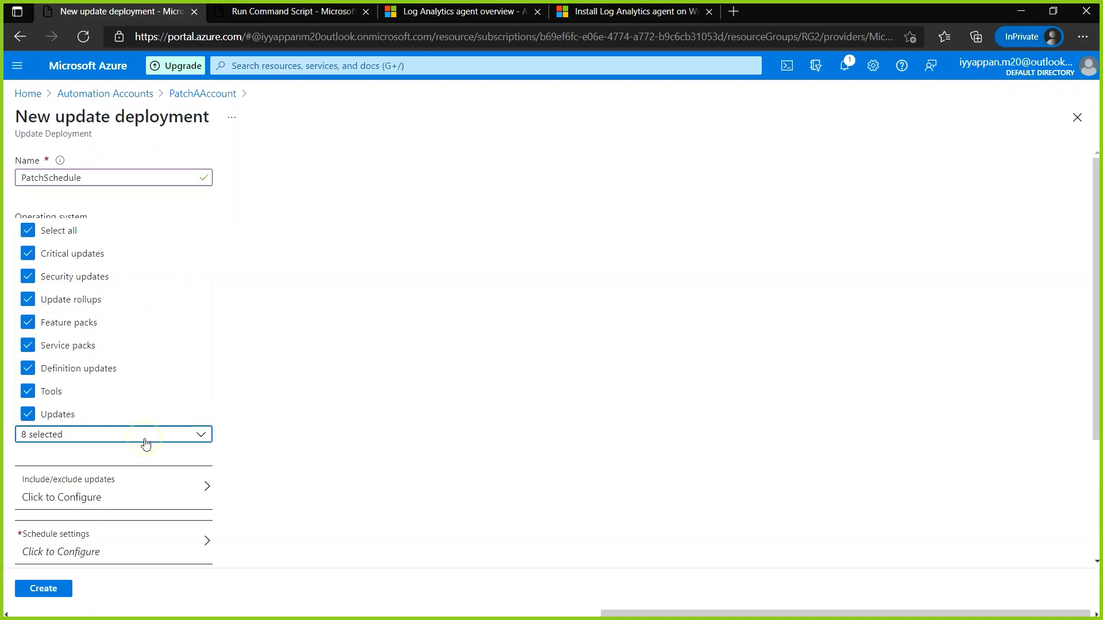
{"action": "left_click", "coordinate": [193, 441]}
{"action": "scroll", "coordinate": [269, 456], "scroll_direction": "down", "scroll_amount": 2}
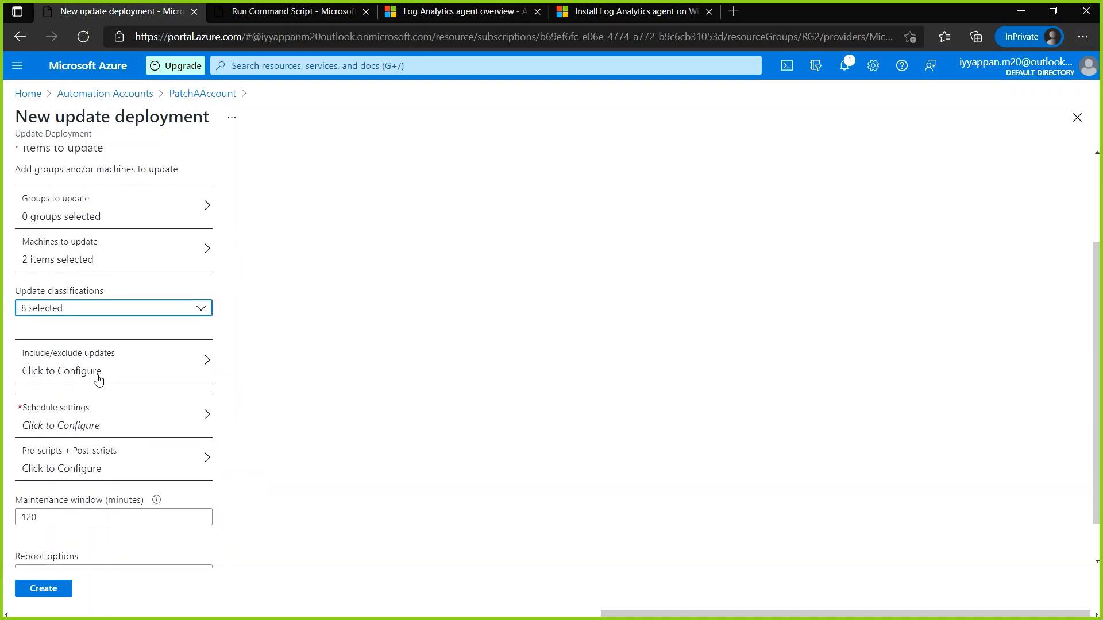
{"action": "left_click", "coordinate": [197, 368]}
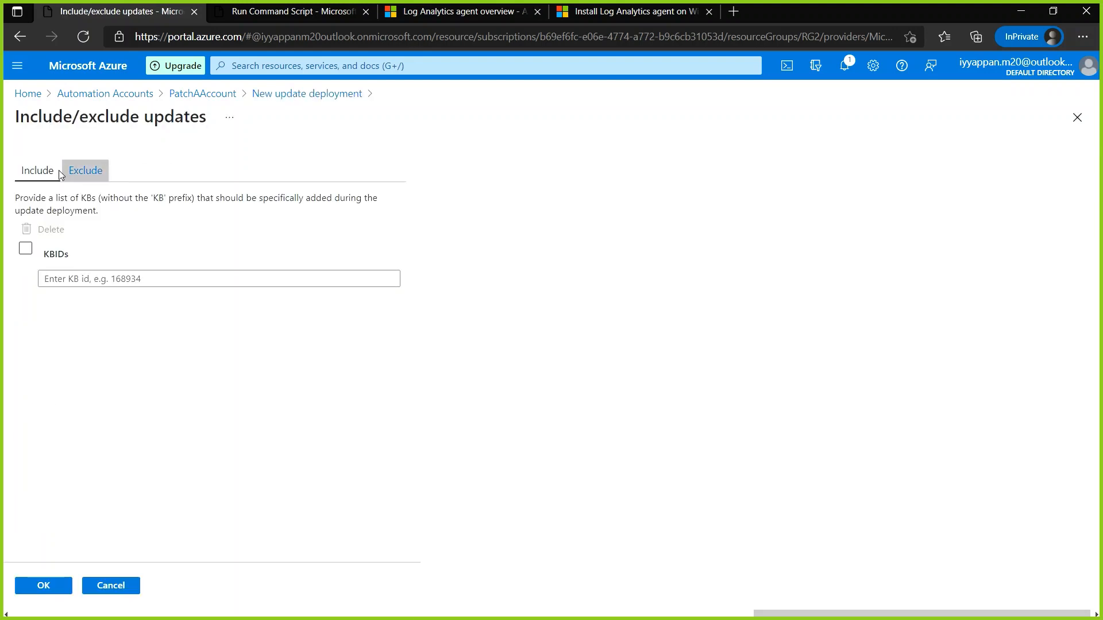
{"action": "left_click", "coordinate": [95, 175]}
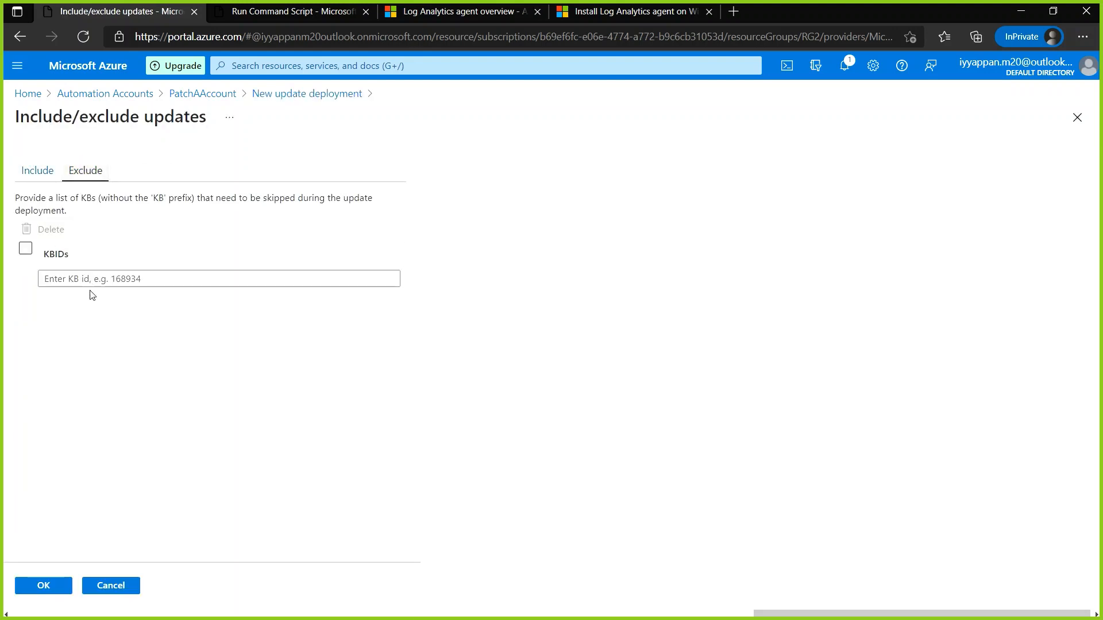
{"action": "left_click", "coordinate": [46, 178]}
{"action": "left_click", "coordinate": [42, 585]}
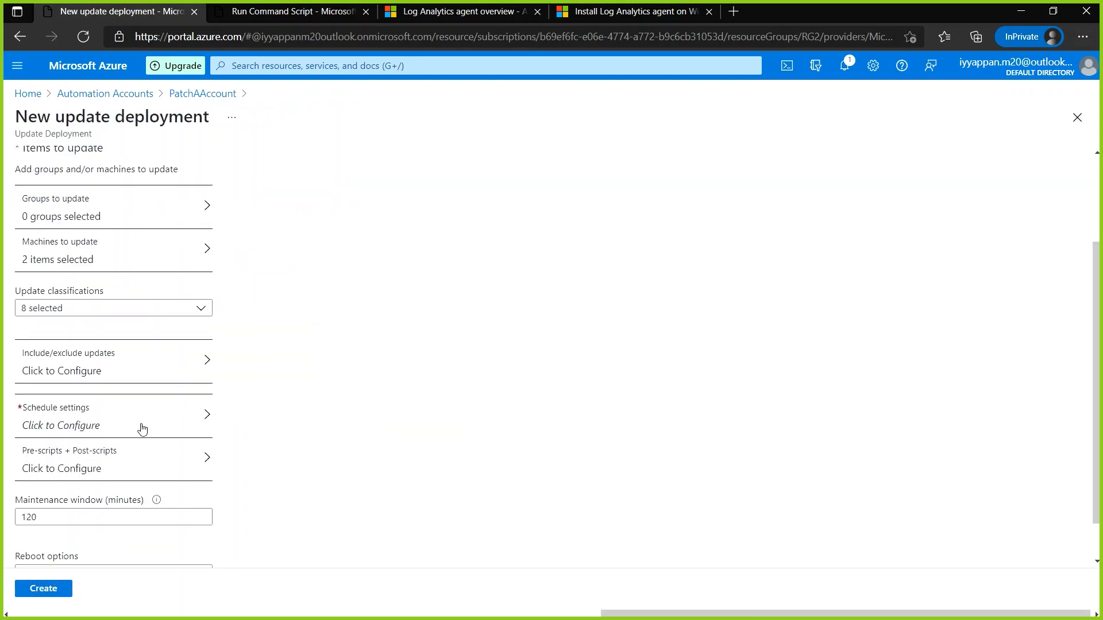
Set the deployment schedule to start on 09/16/2021 at 11:00 AM.
{"action": "left_click", "coordinate": [180, 422]}
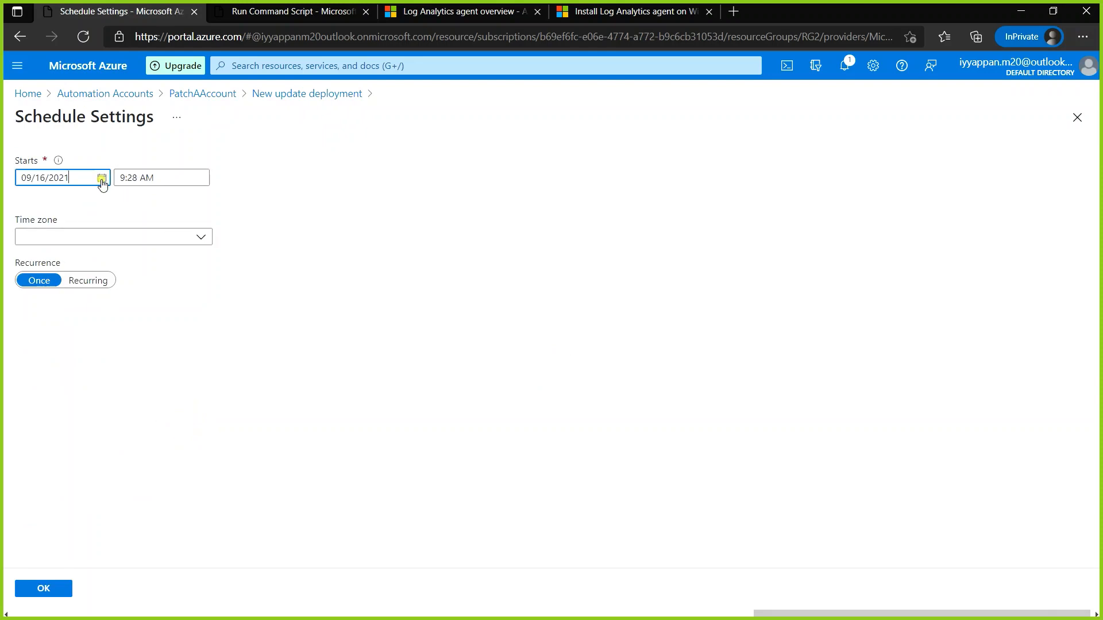
{"action": "left_click", "coordinate": [102, 179]}
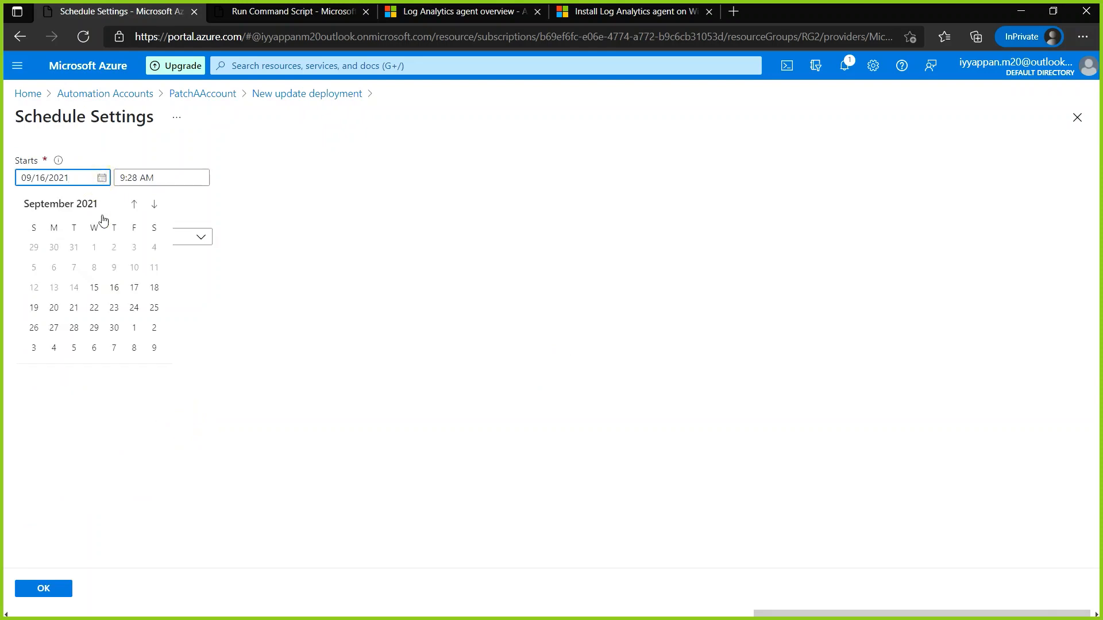
{"action": "left_click", "coordinate": [115, 289]}
{"action": "left_click", "coordinate": [167, 176]}
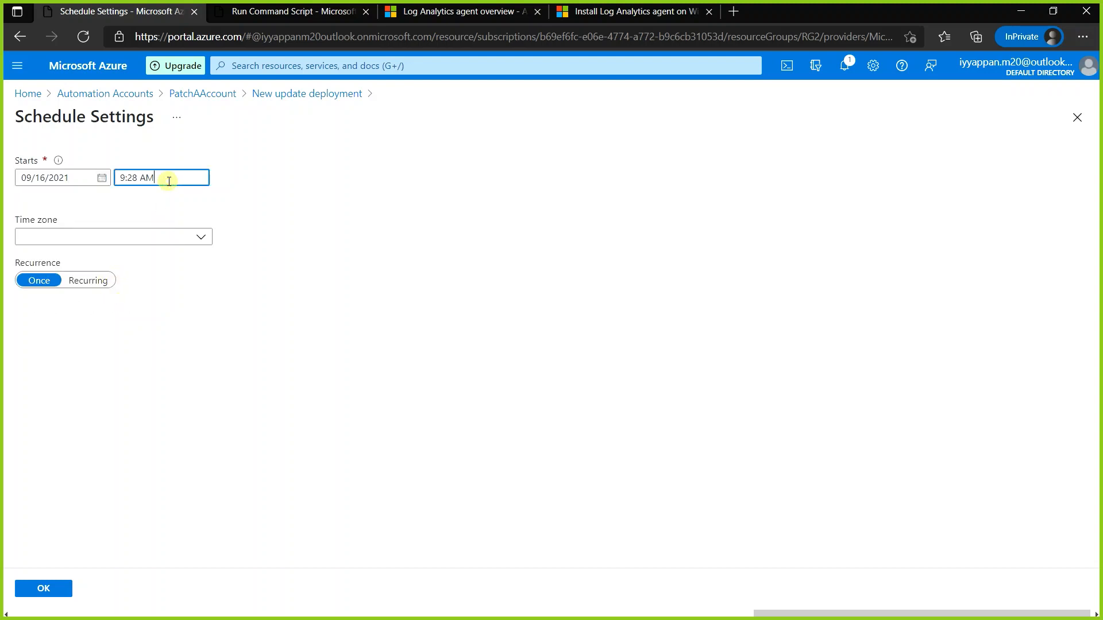
{"action": "left_click", "coordinate": [120, 177]}
{"action": "double_click", "coordinate": [120, 178]}
{"action": "key", "text": "shift+Left"}
{"action": "key", "text": "shift+Left"}
{"action": "key", "text": "shift+Left"}
{"action": "type", "text": "11:00"}
Set the schedule's time zone to India - India Standard Time and accept the schedule settings with one-time recurrence.
{"action": "left_click", "coordinate": [201, 239]}
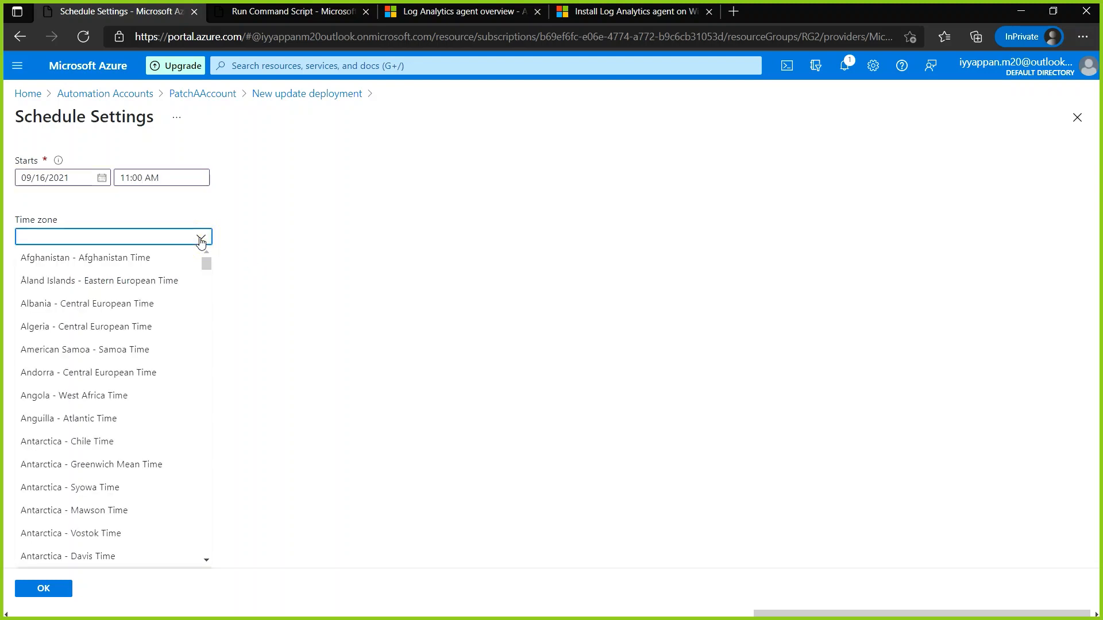
{"action": "scroll", "coordinate": [160, 304], "scroll_direction": "down", "scroll_amount": 20}
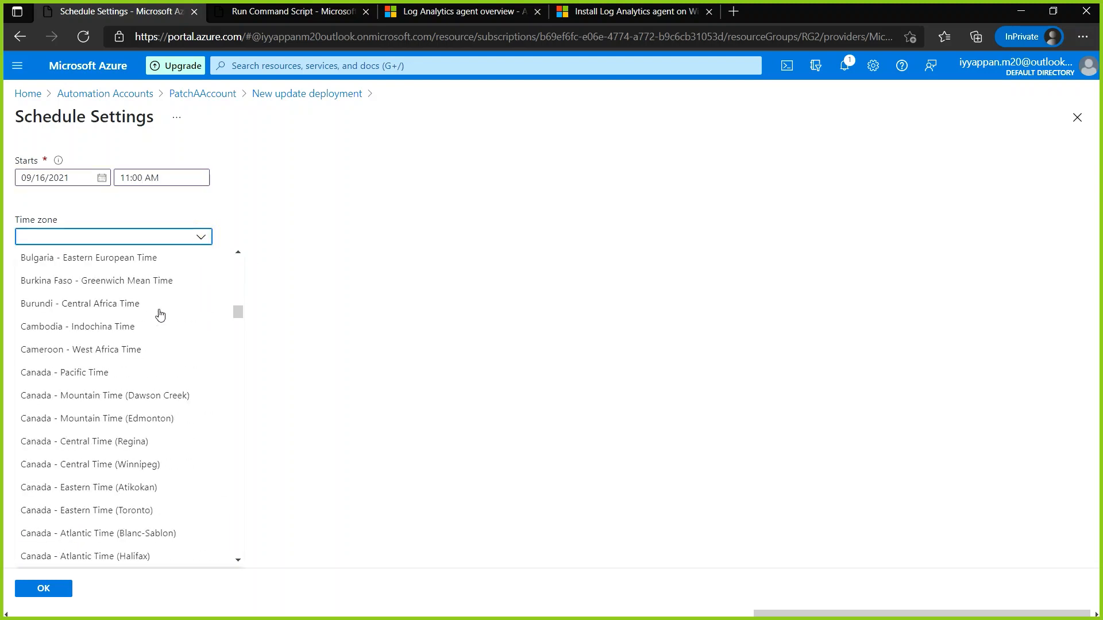
{"action": "scroll", "coordinate": [161, 315], "scroll_direction": "down", "scroll_amount": 18}
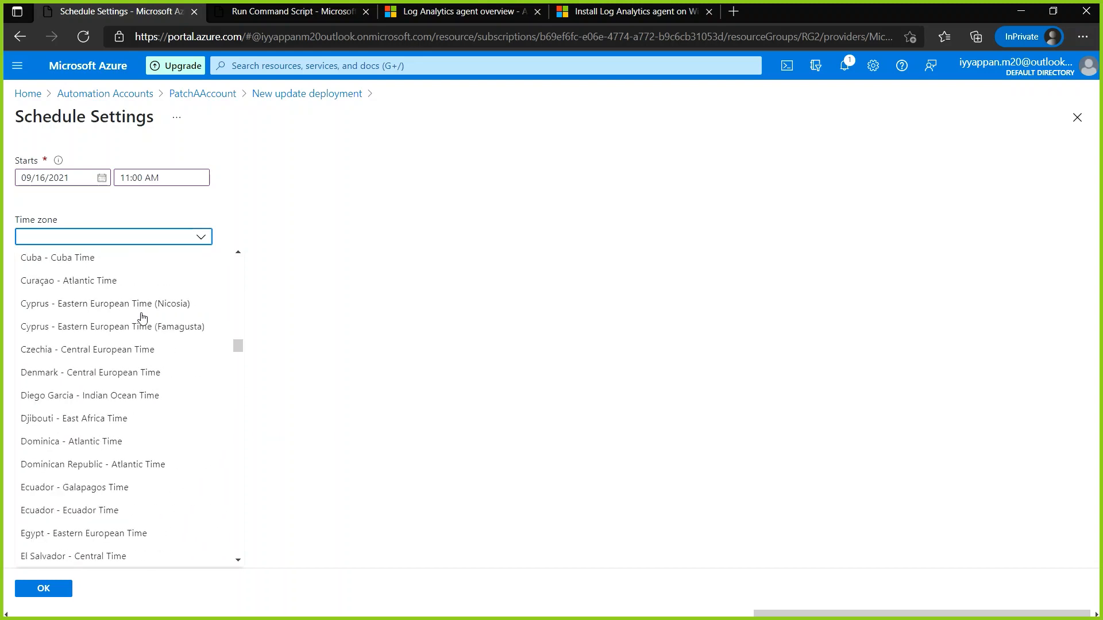
{"action": "scroll", "coordinate": [143, 316], "scroll_direction": "down", "scroll_amount": 20}
{"action": "scroll", "coordinate": [141, 323], "scroll_direction": "up", "scroll_amount": 5}
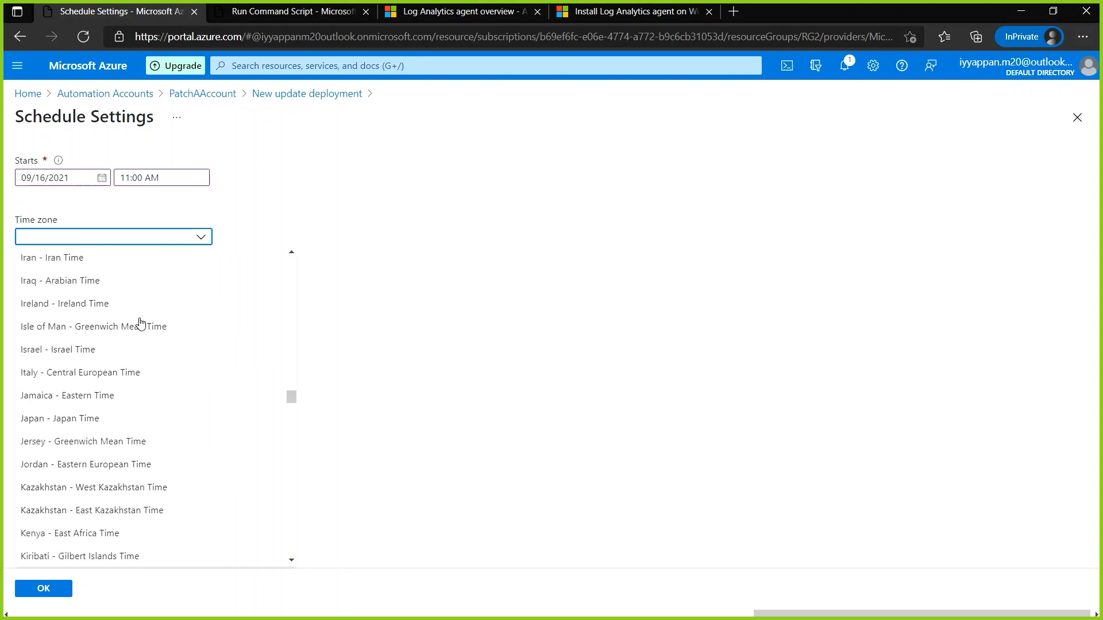
{"action": "scroll", "coordinate": [195, 414], "scroll_direction": "down", "scroll_amount": 15}
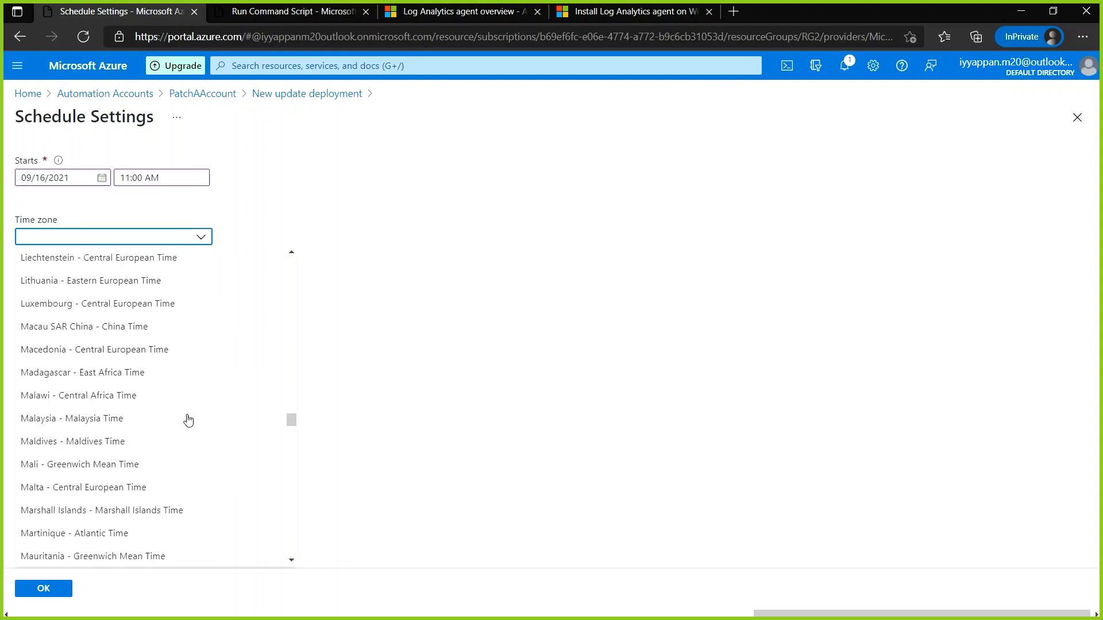
{"action": "scroll", "coordinate": [188, 419], "scroll_direction": "up", "scroll_amount": 5}
{"action": "scroll", "coordinate": [188, 420], "scroll_direction": "up", "scroll_amount": 6}
{"action": "scroll", "coordinate": [189, 420], "scroll_direction": "down", "scroll_amount": 20}
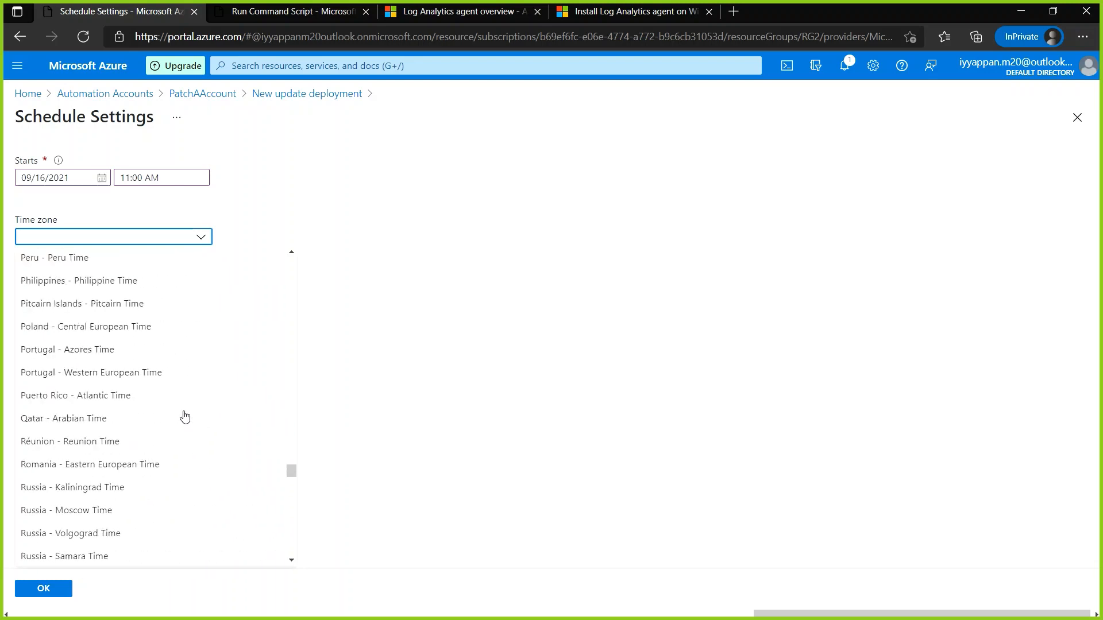
{"action": "left_click", "coordinate": [73, 238]}
{"action": "left_click", "coordinate": [78, 238]}
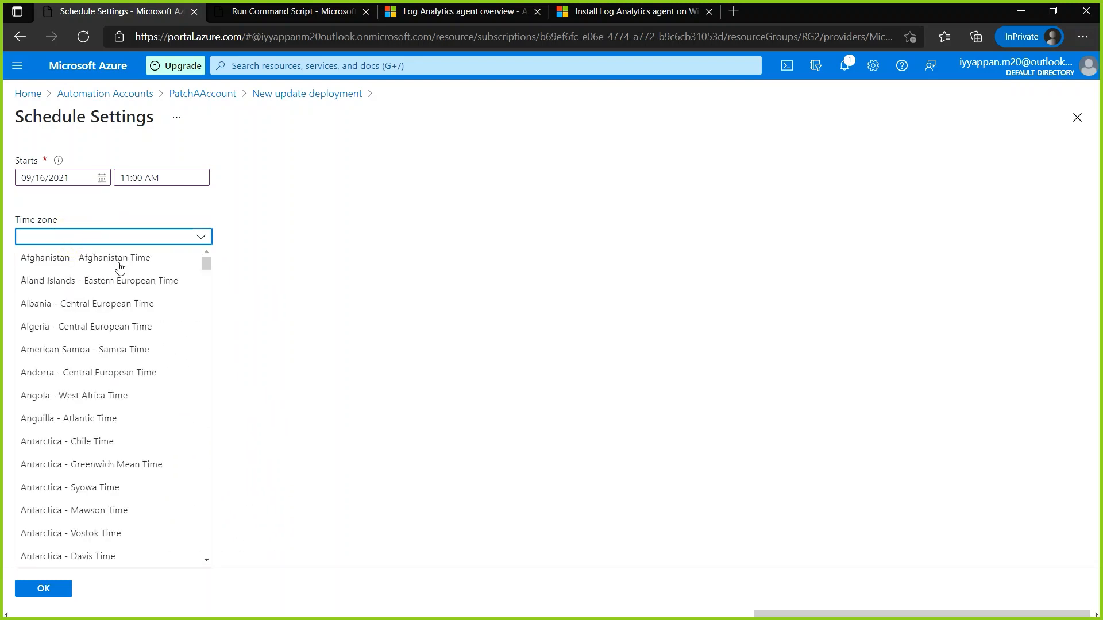
{"action": "scroll", "coordinate": [145, 344], "scroll_direction": "down", "scroll_amount": 18}
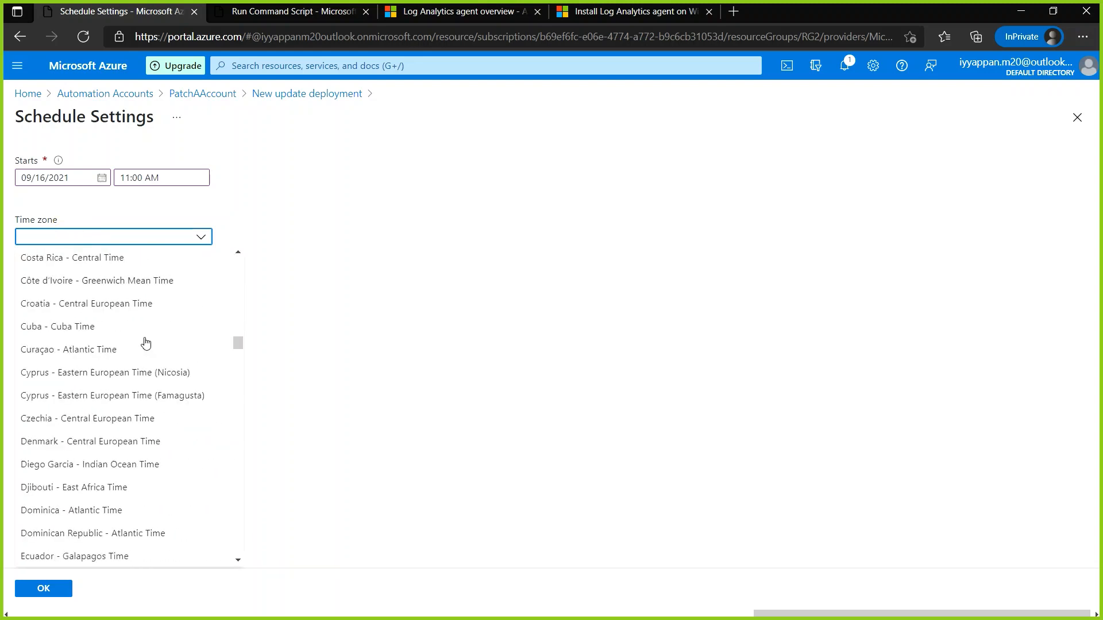
{"action": "scroll", "coordinate": [146, 343], "scroll_direction": "down", "scroll_amount": 20}
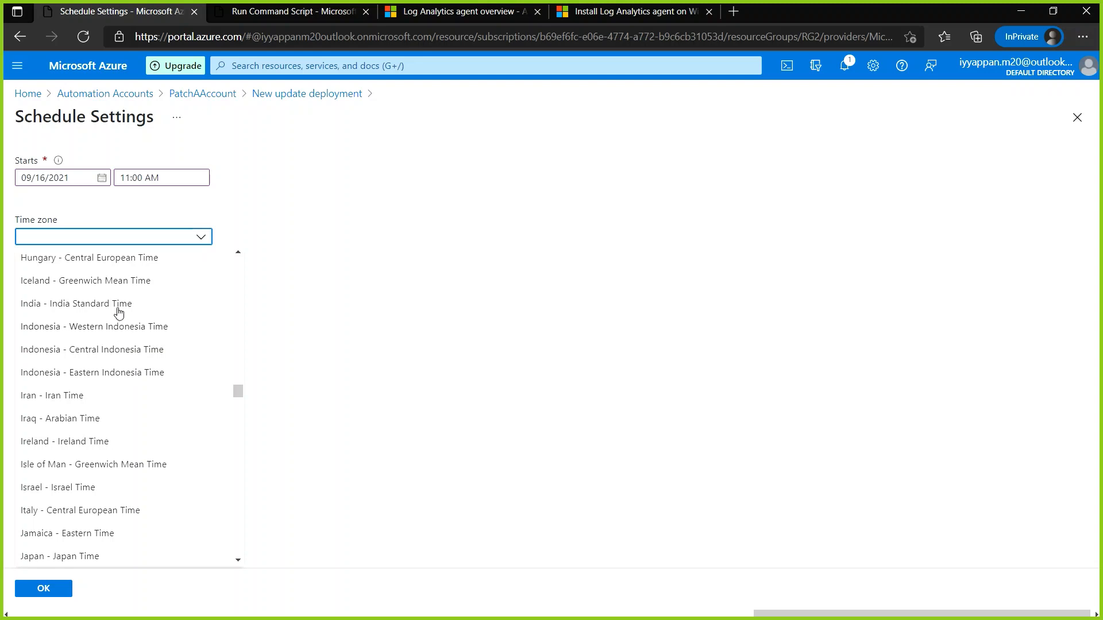
{"action": "left_click", "coordinate": [117, 306]}
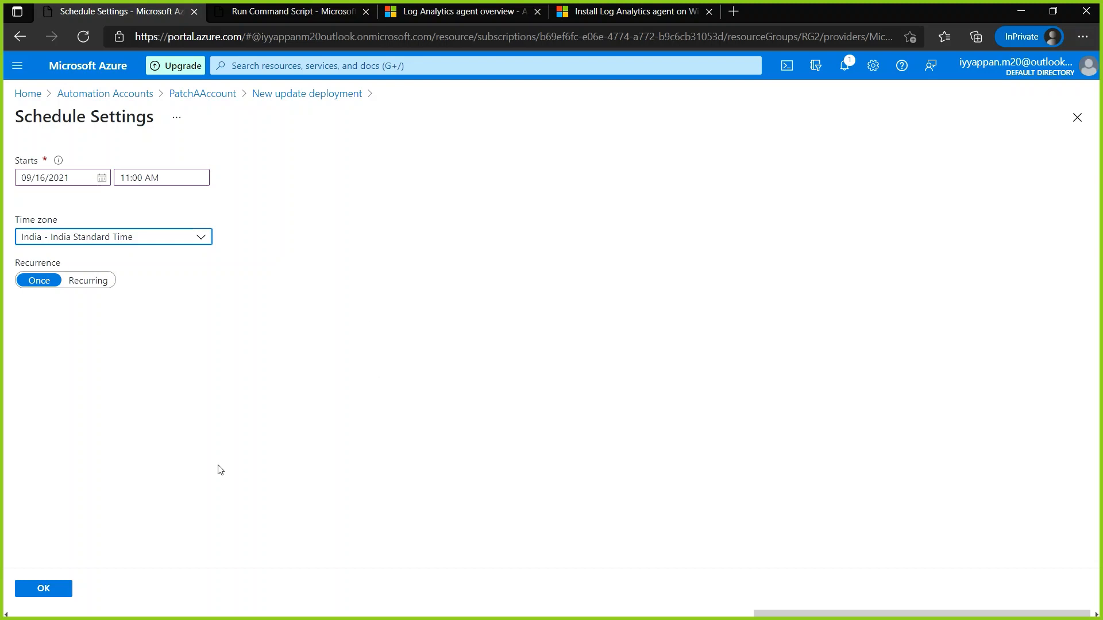
{"action": "left_click", "coordinate": [60, 589]}
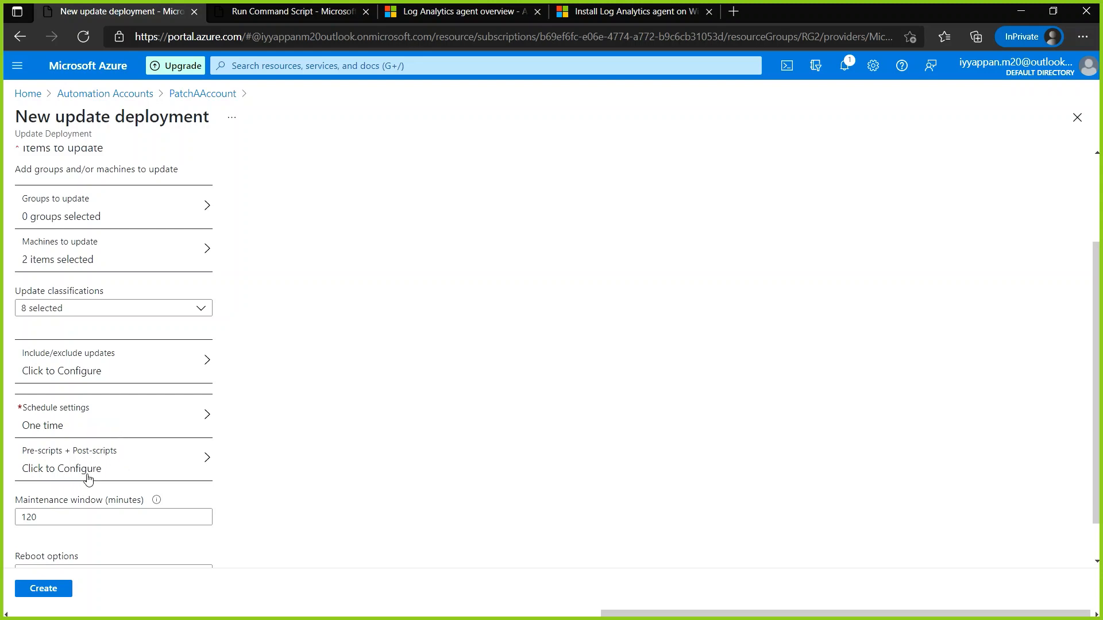
Open the deployment's pre-scripts and post-scripts selection and view the configuration options of the AzureAutomationTutorialPython2 script.
{"action": "left_click", "coordinate": [189, 470]}
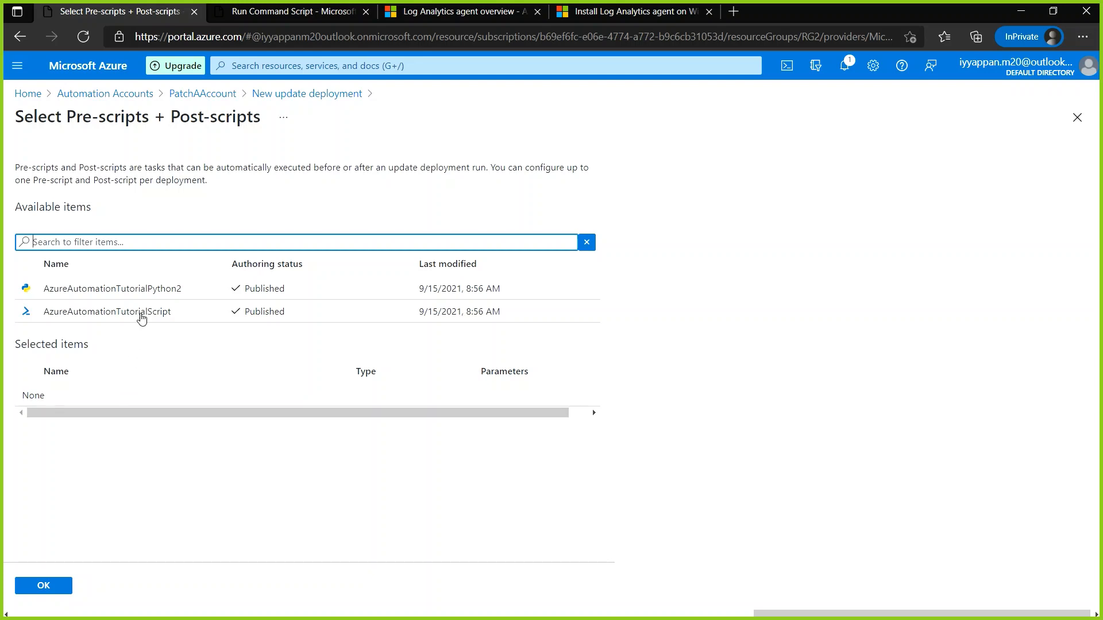
{"action": "left_click", "coordinate": [117, 290]}
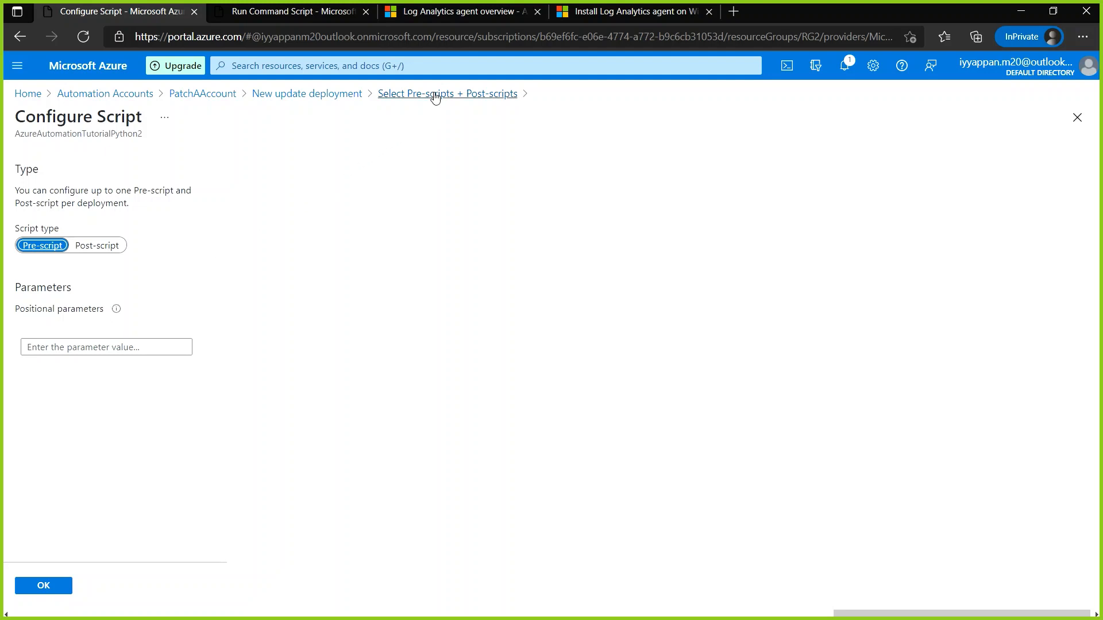
{"action": "left_click", "coordinate": [402, 99]}
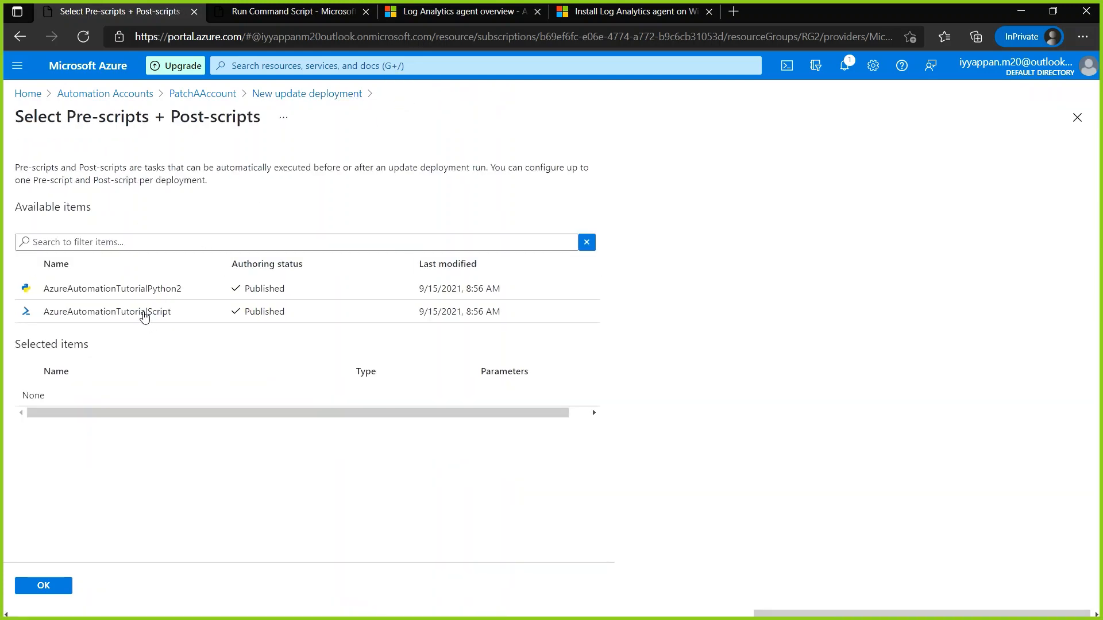
Add AzureAutomationTutorialScript to the update deployment as a pre-script.
{"action": "left_click", "coordinate": [133, 316]}
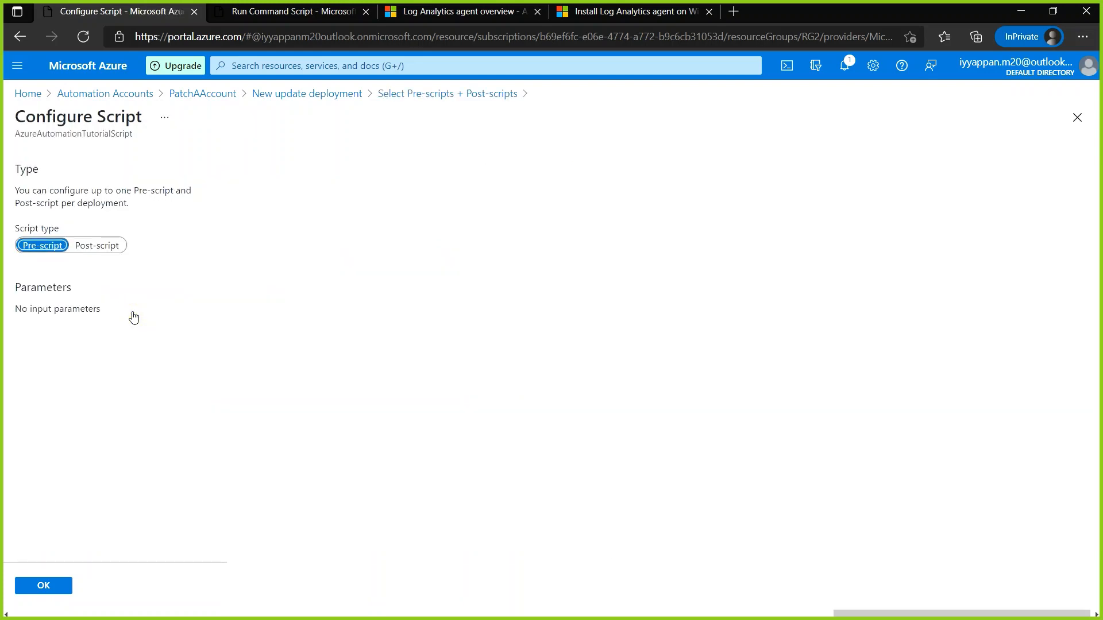
{"action": "left_click", "coordinate": [97, 246]}
{"action": "left_click", "coordinate": [50, 247]}
{"action": "left_click", "coordinate": [63, 584]}
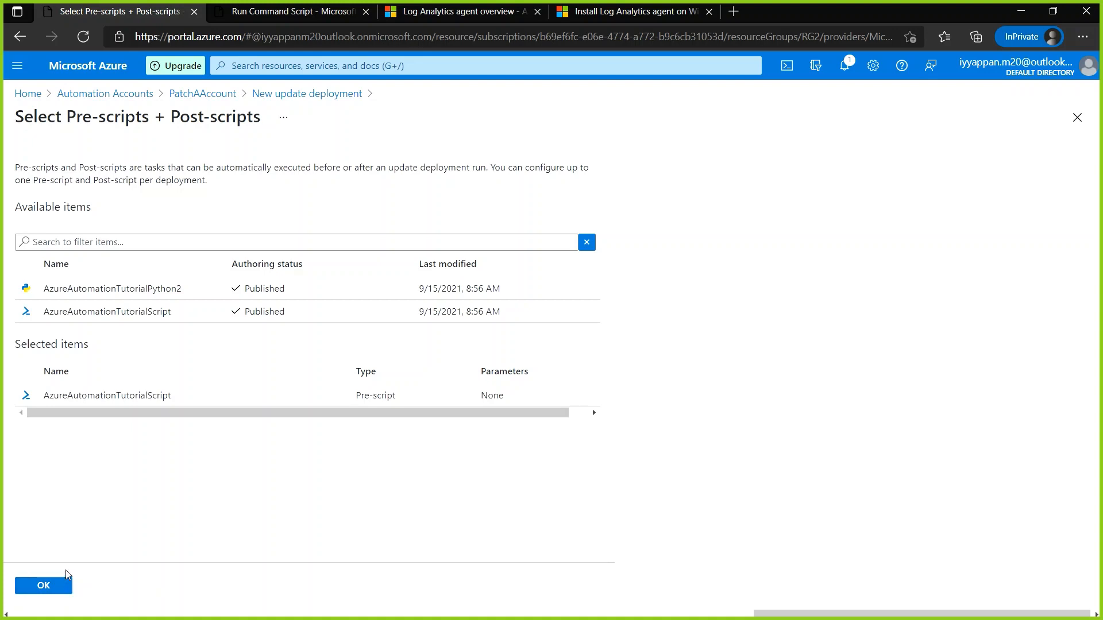
Remove AzureAutomationTutorialScript from the selected items and accept the pre-script and post-script selection without any script.
{"action": "left_click_drag", "start_coordinate": [104, 411], "coordinate": [54, 416]}
{"action": "left_click", "coordinate": [593, 413]}
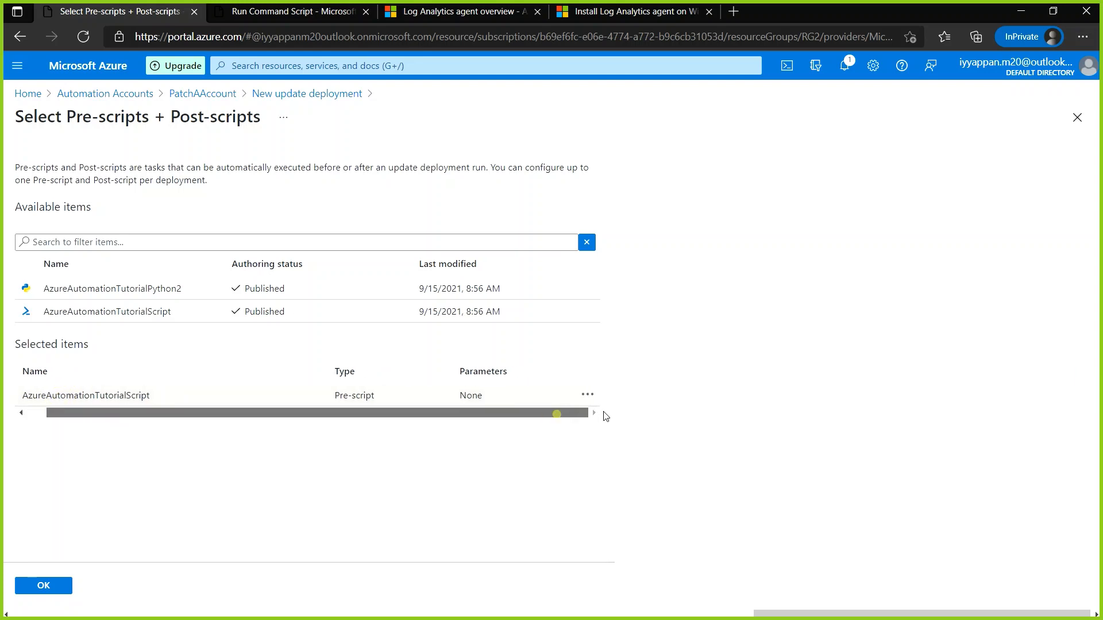
{"action": "left_click", "coordinate": [588, 397]}
{"action": "left_click_drag", "start_coordinate": [509, 412], "coordinate": [341, 418]}
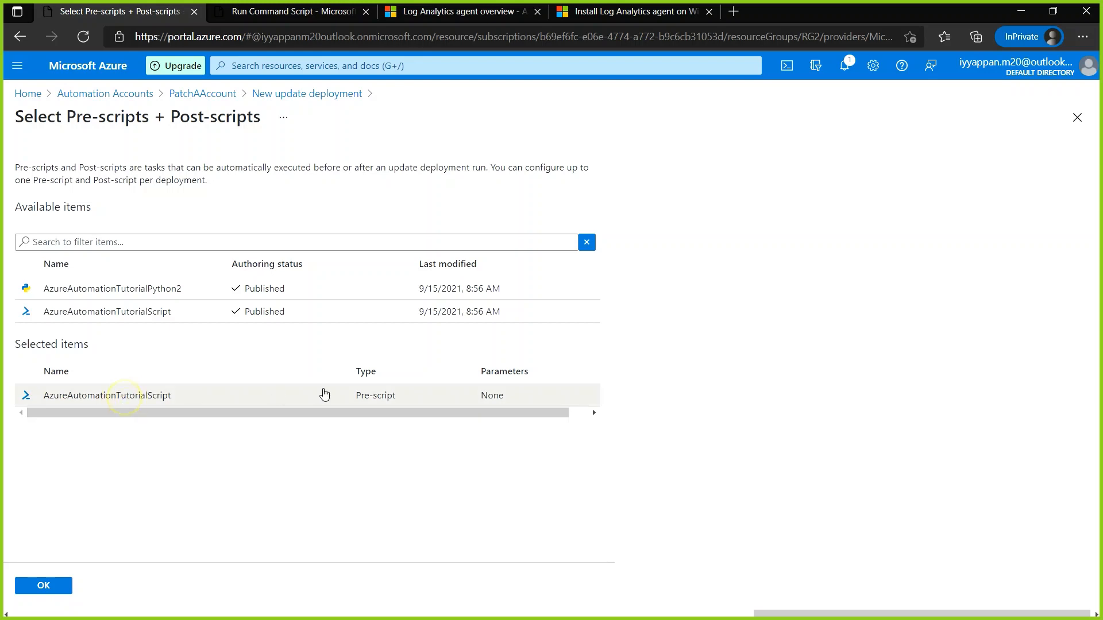
{"action": "left_click", "coordinate": [586, 413]}
{"action": "left_click", "coordinate": [585, 413]}
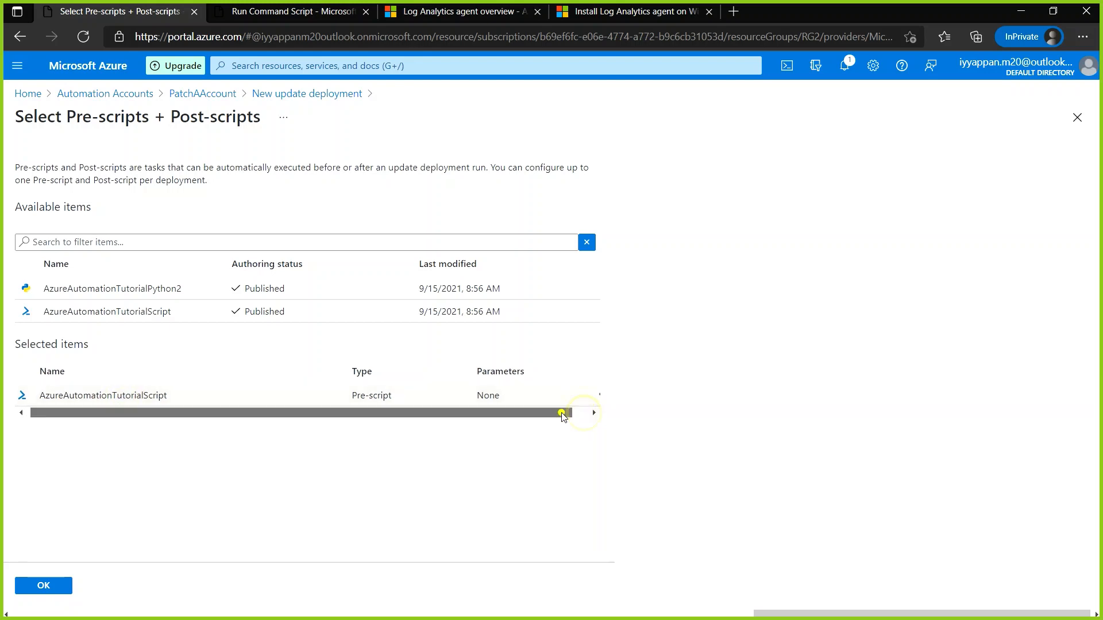
{"action": "left_click", "coordinate": [592, 397]}
{"action": "left_click", "coordinate": [613, 405]}
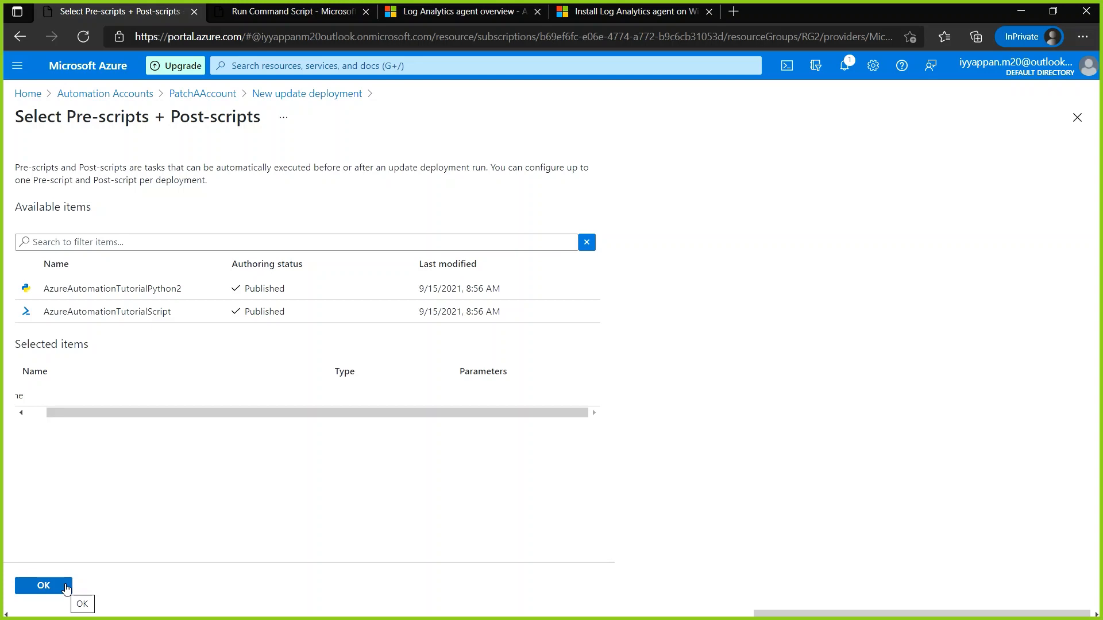
{"action": "left_click", "coordinate": [66, 588]}
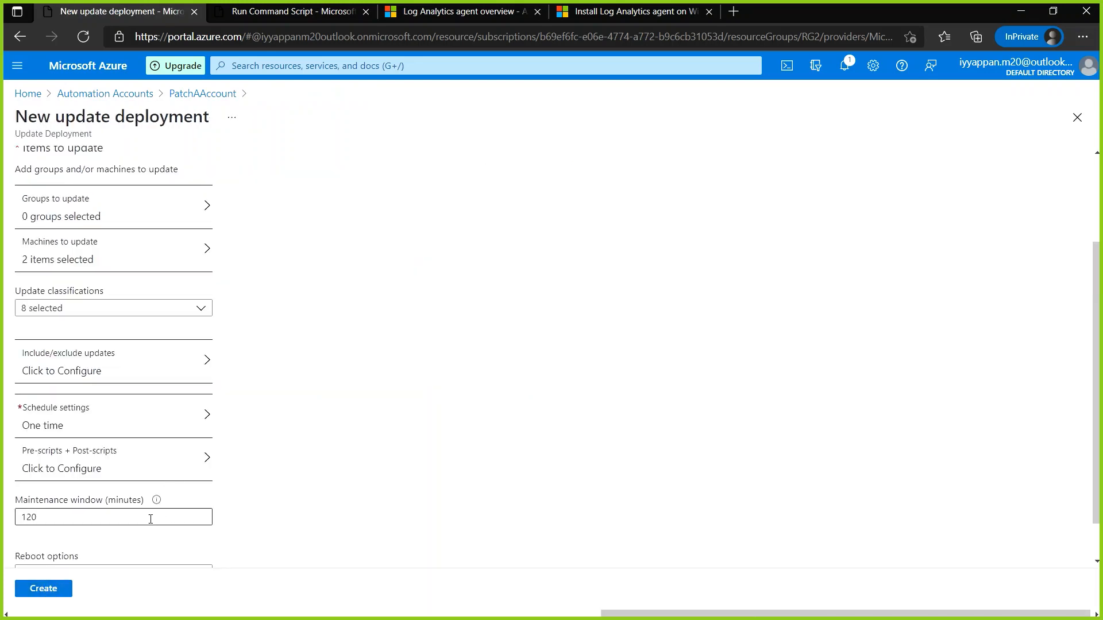
Set the deployment's reboot option to Always reboot and create the update deployment.
{"action": "scroll", "coordinate": [148, 520], "scroll_direction": "down", "scroll_amount": 1}
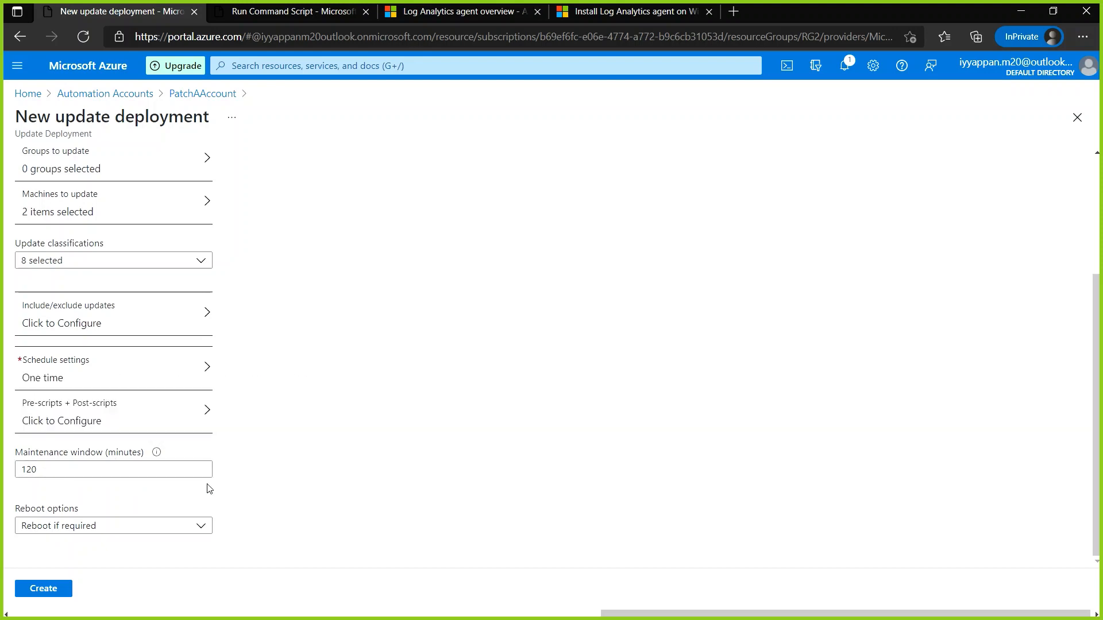
{"action": "left_click_drag", "start_coordinate": [92, 470], "coordinate": [1, 471]}
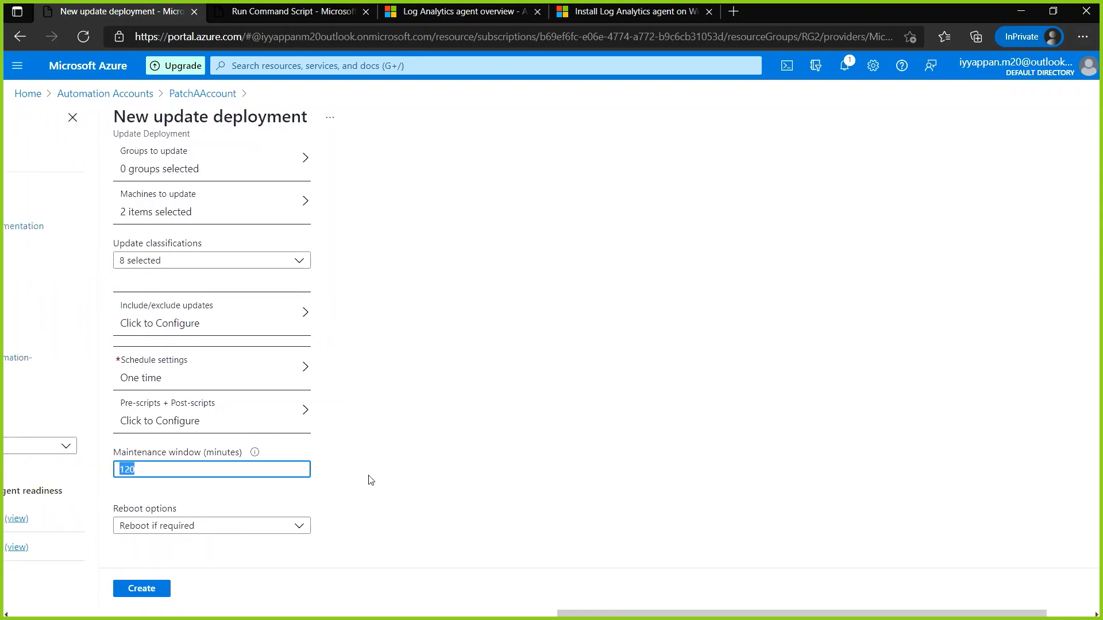
{"action": "left_click", "coordinate": [386, 470]}
{"action": "left_click", "coordinate": [264, 534]}
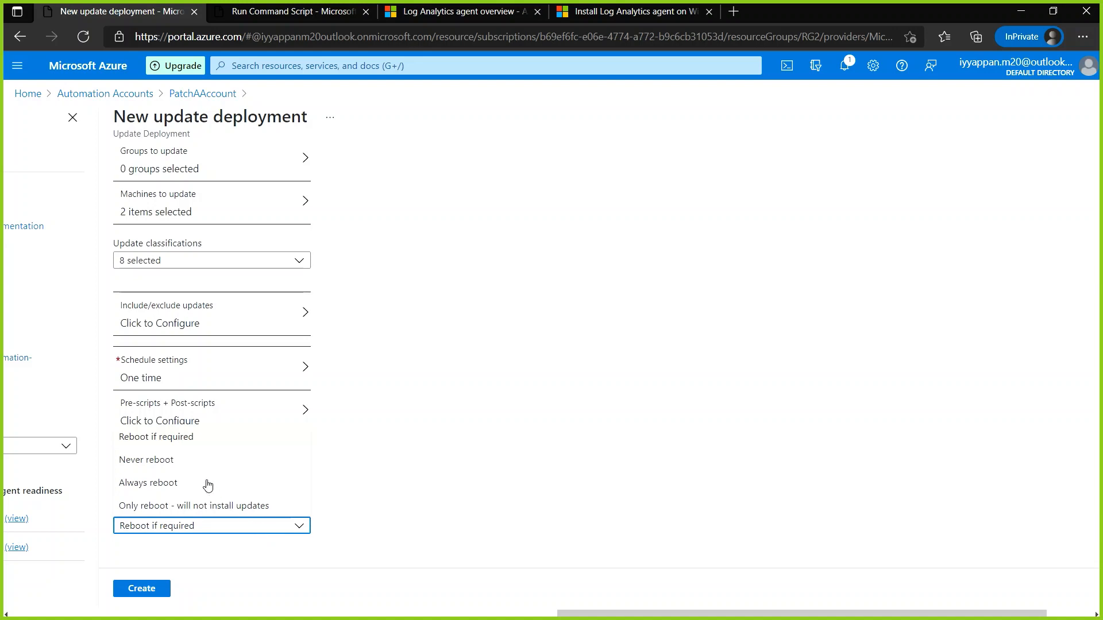
{"action": "left_click", "coordinate": [228, 486]}
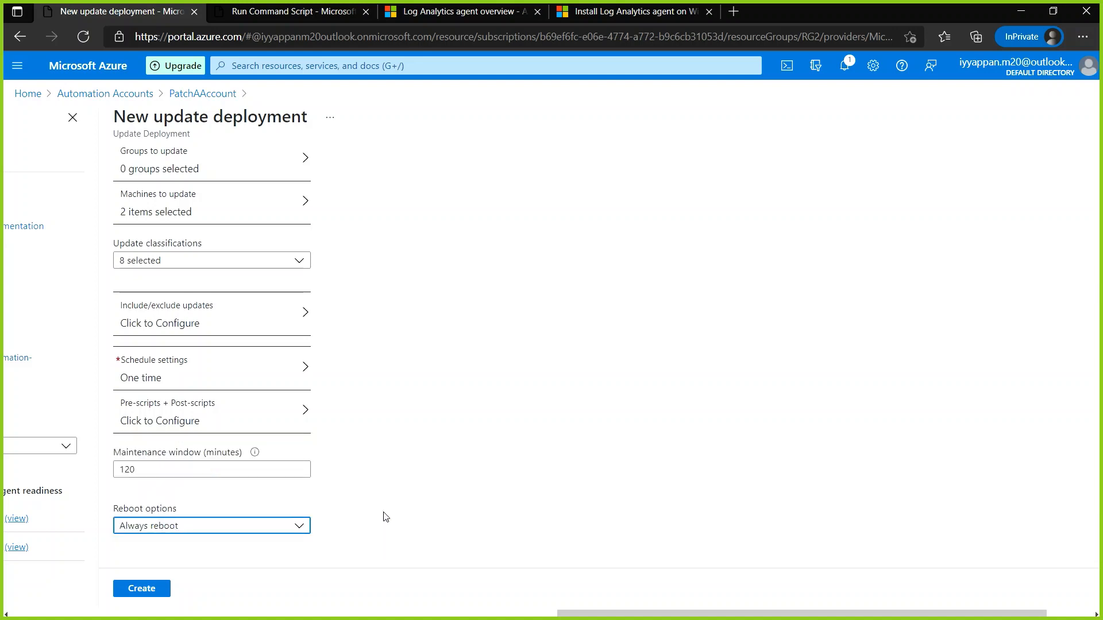
{"action": "scroll", "coordinate": [395, 545], "scroll_direction": "up", "scroll_amount": 3}
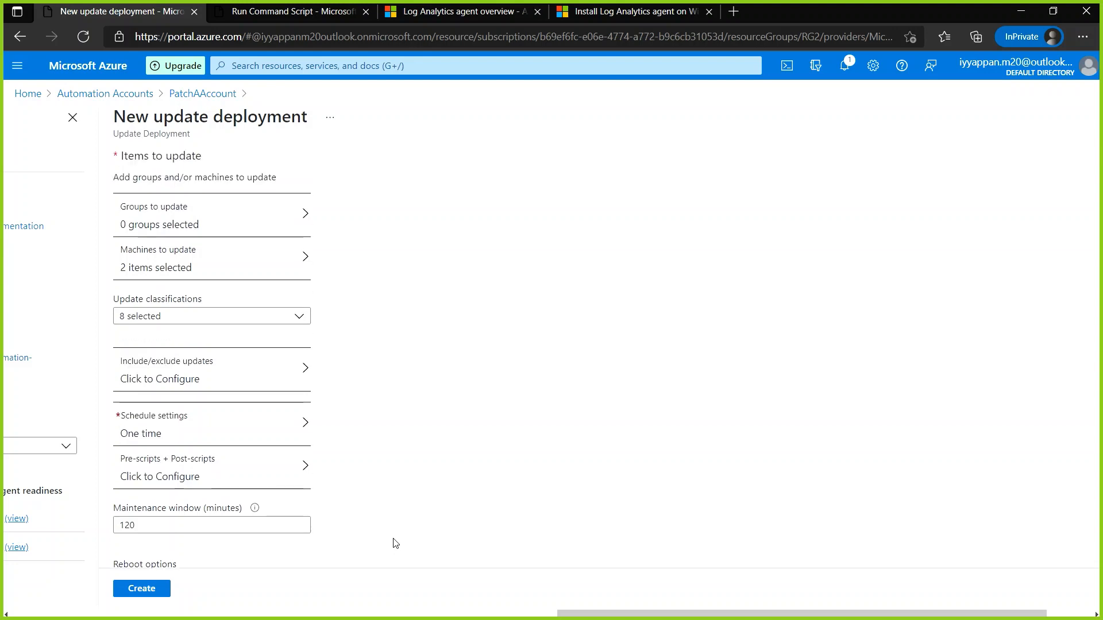
{"action": "scroll", "coordinate": [395, 540], "scroll_direction": "down", "scroll_amount": 3}
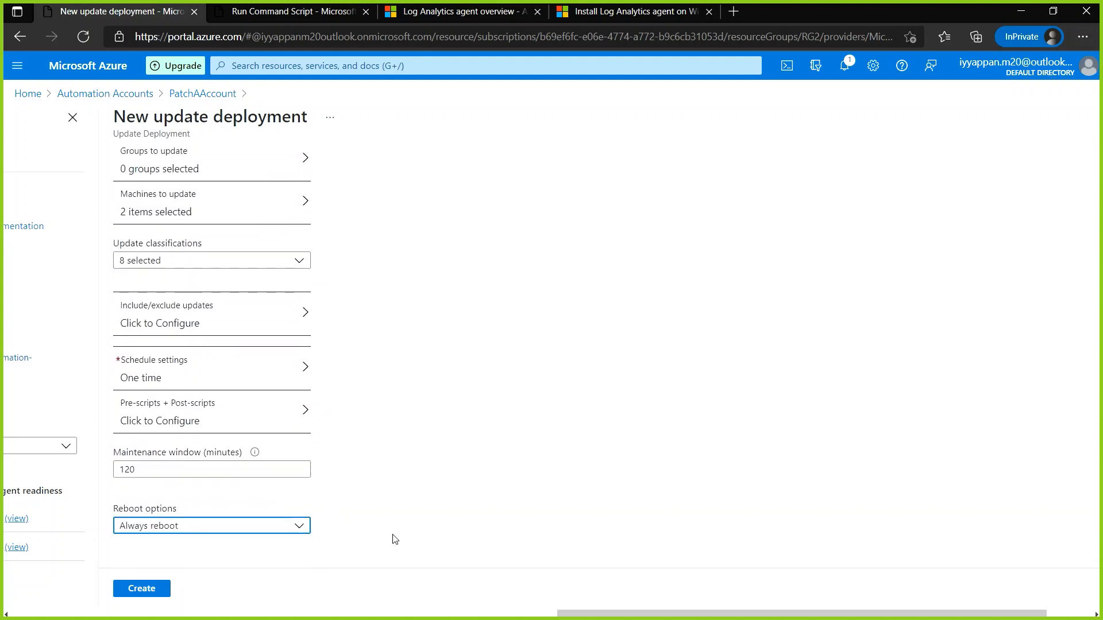
{"action": "left_click", "coordinate": [142, 588]}
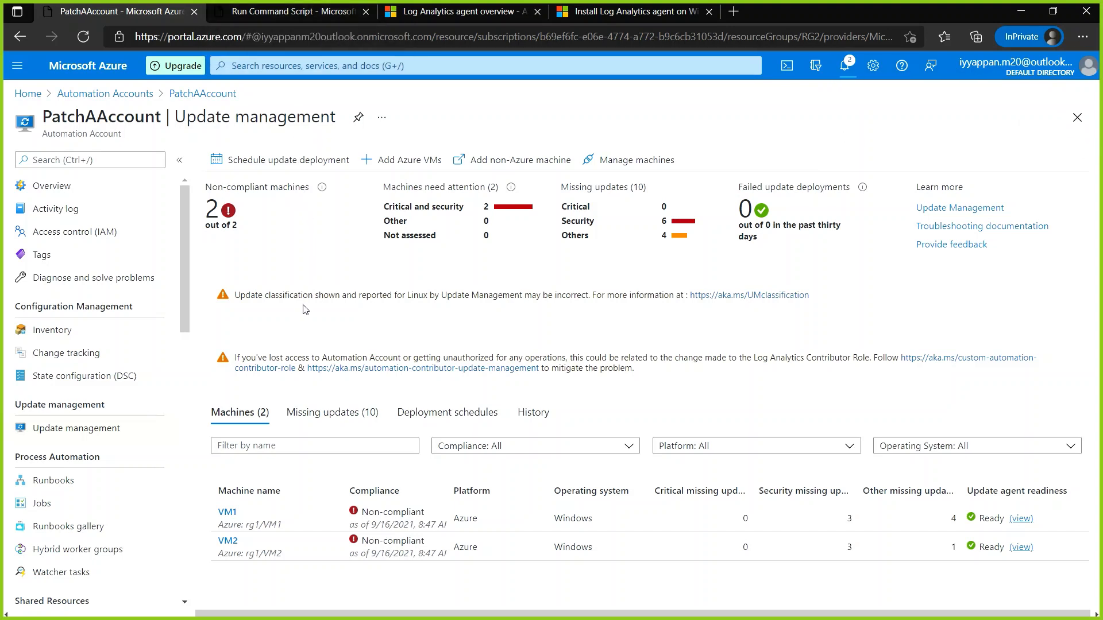
Look over PatchAAccount's process automation resources, viewing the runbooks gallery and the list of existing runbooks.
{"action": "scroll", "coordinate": [133, 347], "scroll_direction": "down", "scroll_amount": 3}
{"action": "scroll", "coordinate": [133, 348], "scroll_direction": "down", "scroll_amount": 2}
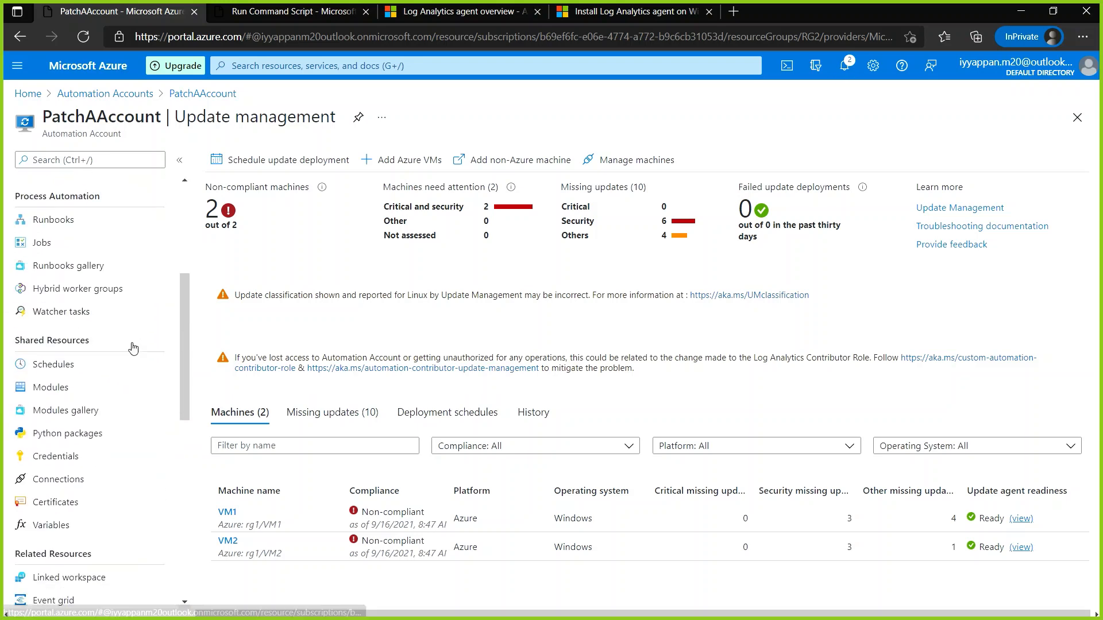
{"action": "scroll", "coordinate": [132, 347], "scroll_direction": "down", "scroll_amount": 1}
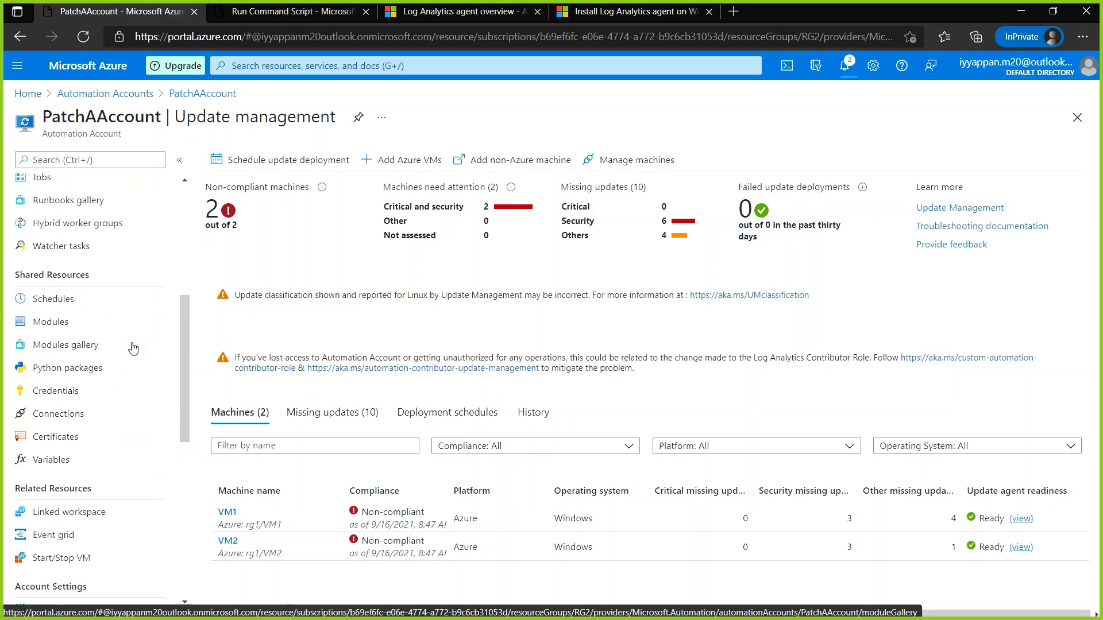
{"action": "scroll", "coordinate": [131, 347], "scroll_direction": "down", "scroll_amount": 1}
{"action": "scroll", "coordinate": [133, 347], "scroll_direction": "up", "scroll_amount": 2}
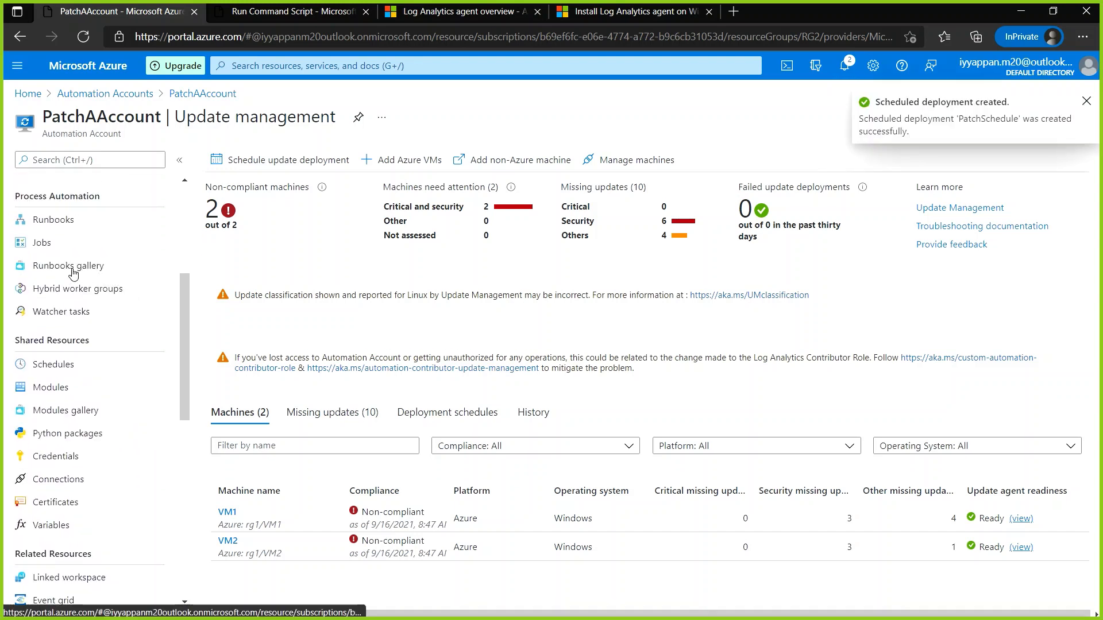
{"action": "left_click", "coordinate": [98, 269]}
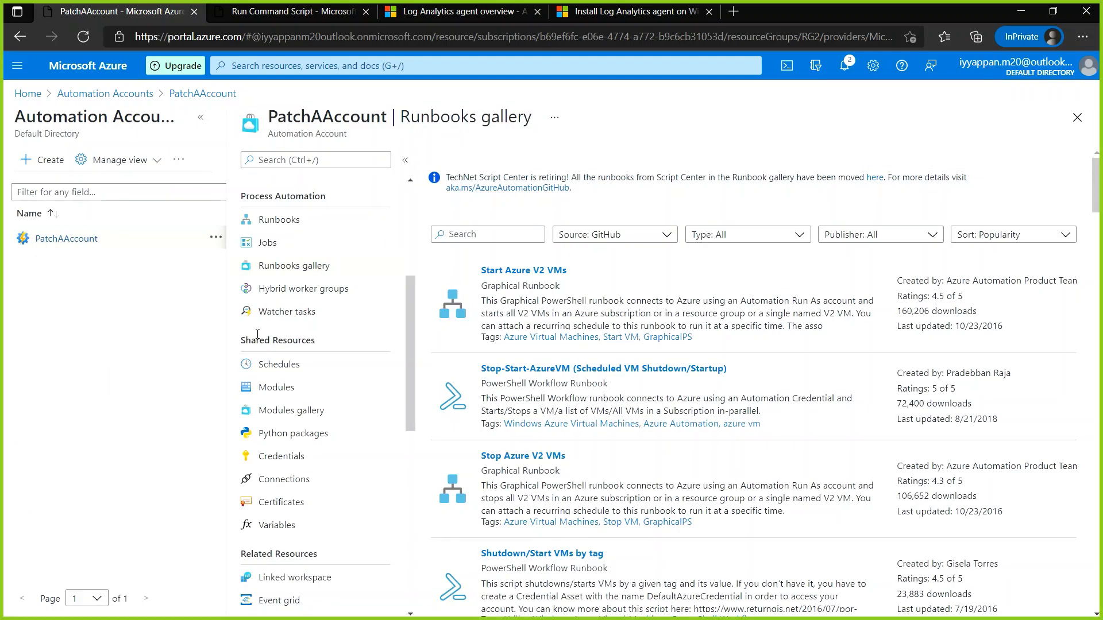
{"action": "left_click", "coordinate": [298, 223]}
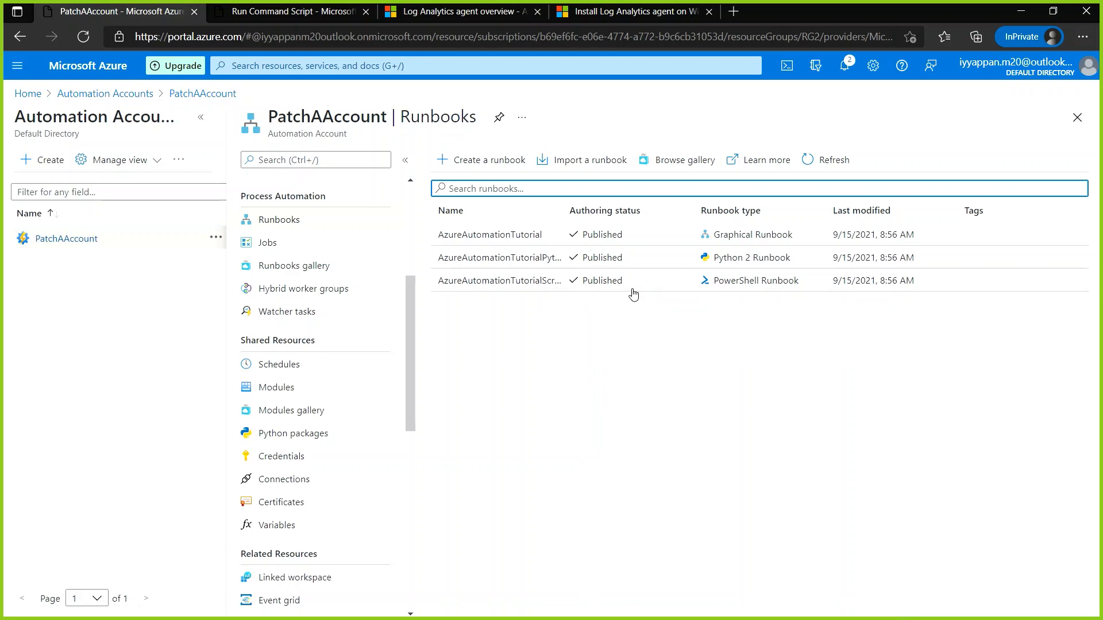
View the overview of the AzureAutomationTutorialScript PowerShell runbook and return to the account's runbooks list.
{"action": "left_click", "coordinate": [730, 285]}
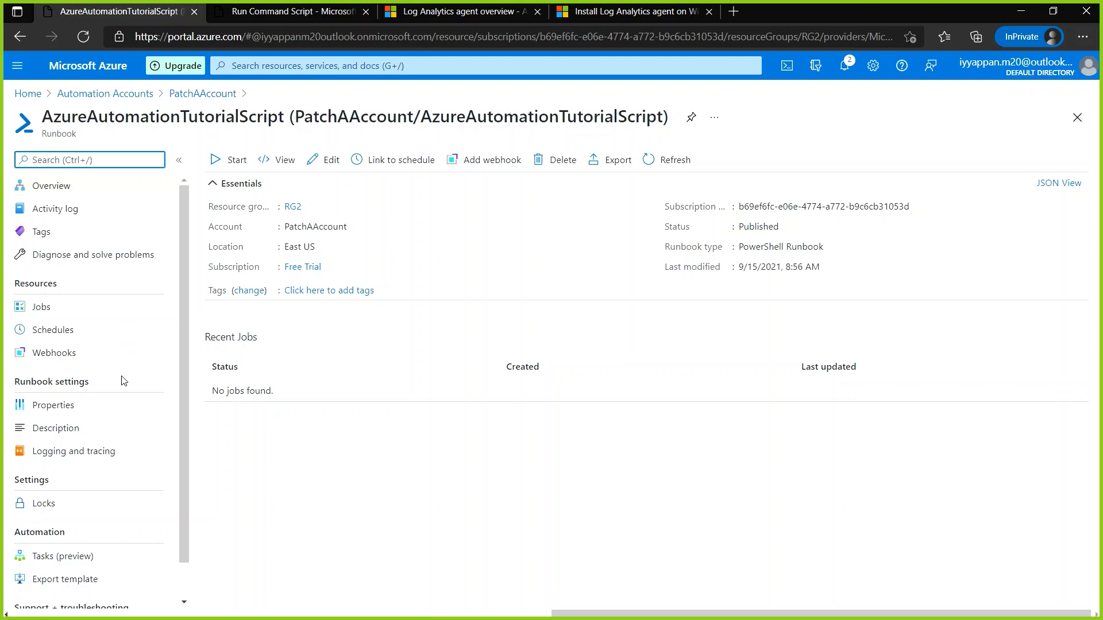
{"action": "scroll", "coordinate": [122, 380], "scroll_direction": "down", "scroll_amount": 1}
{"action": "scroll", "coordinate": [123, 374], "scroll_direction": "up", "scroll_amount": 1}
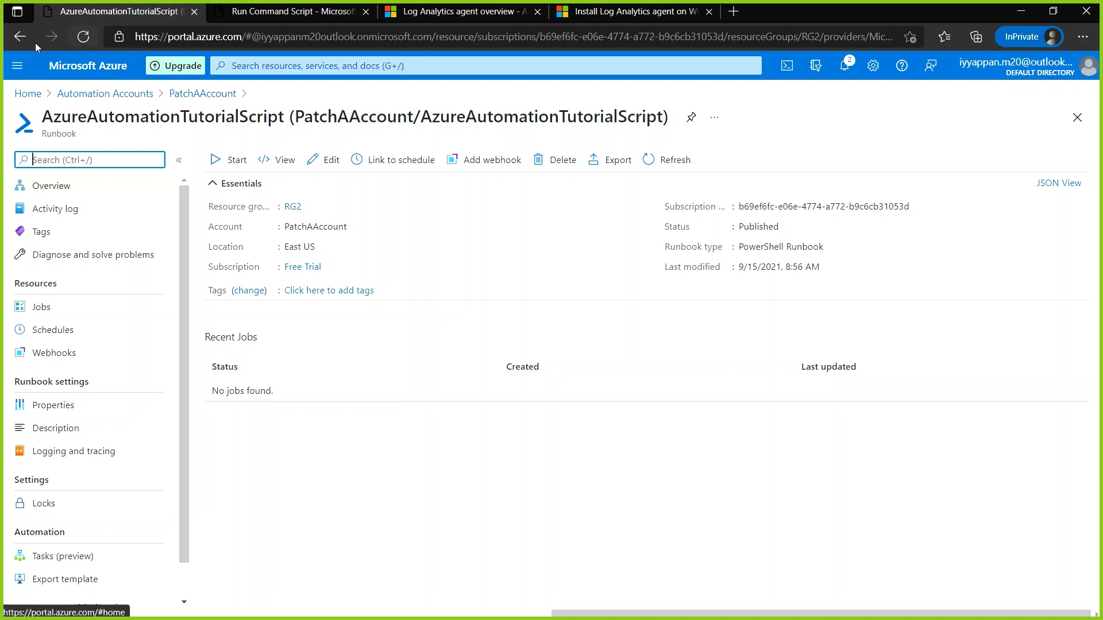
{"action": "left_click", "coordinate": [19, 38]}
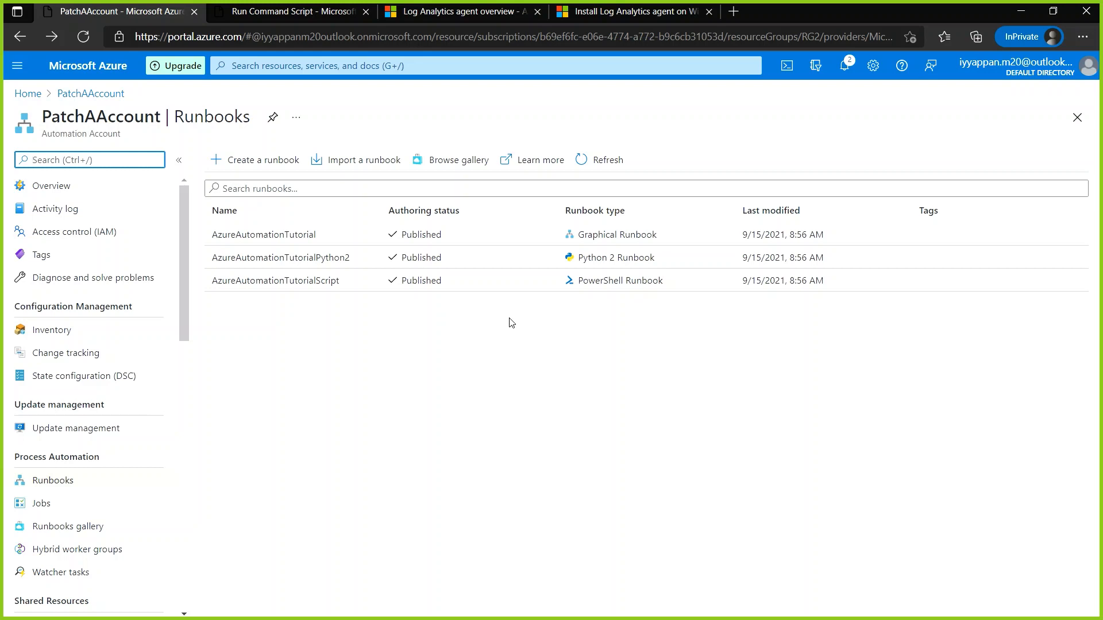
Import the Start Azure V2 VMs graphical runbook from the runbooks gallery under the name AzureVMStart.
{"action": "left_click", "coordinate": [115, 534]}
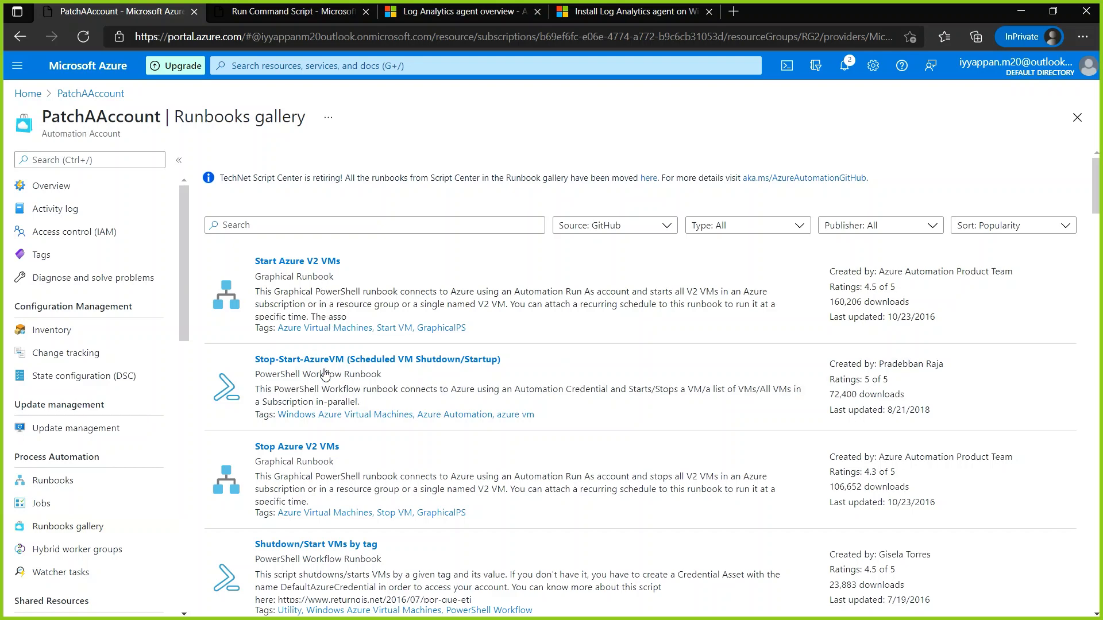
{"action": "left_click", "coordinate": [327, 296]}
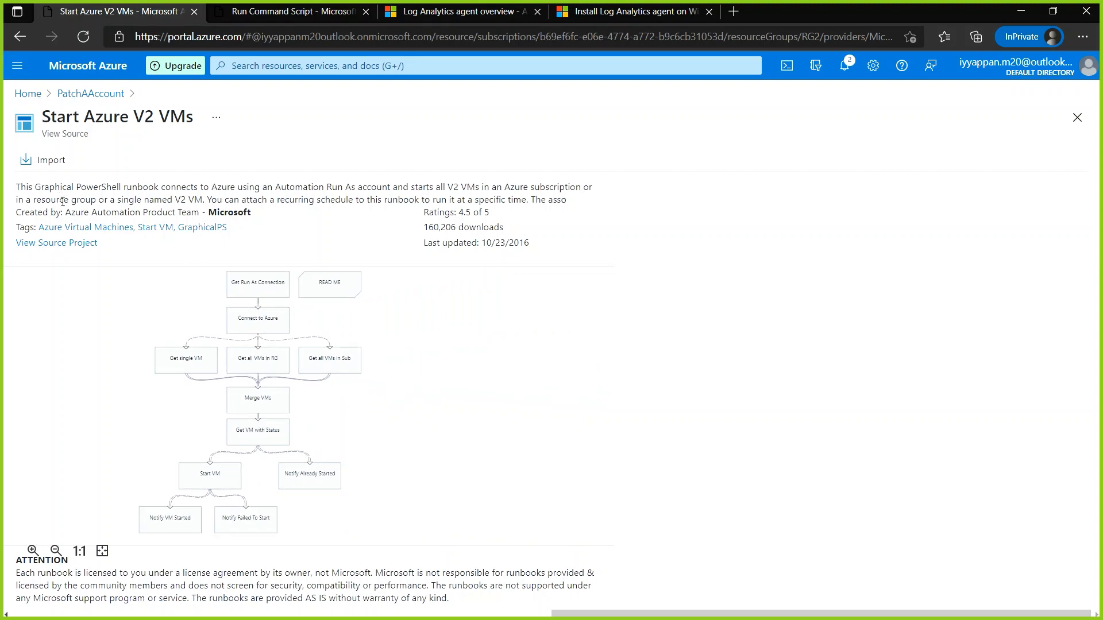
{"action": "left_click", "coordinate": [46, 162]}
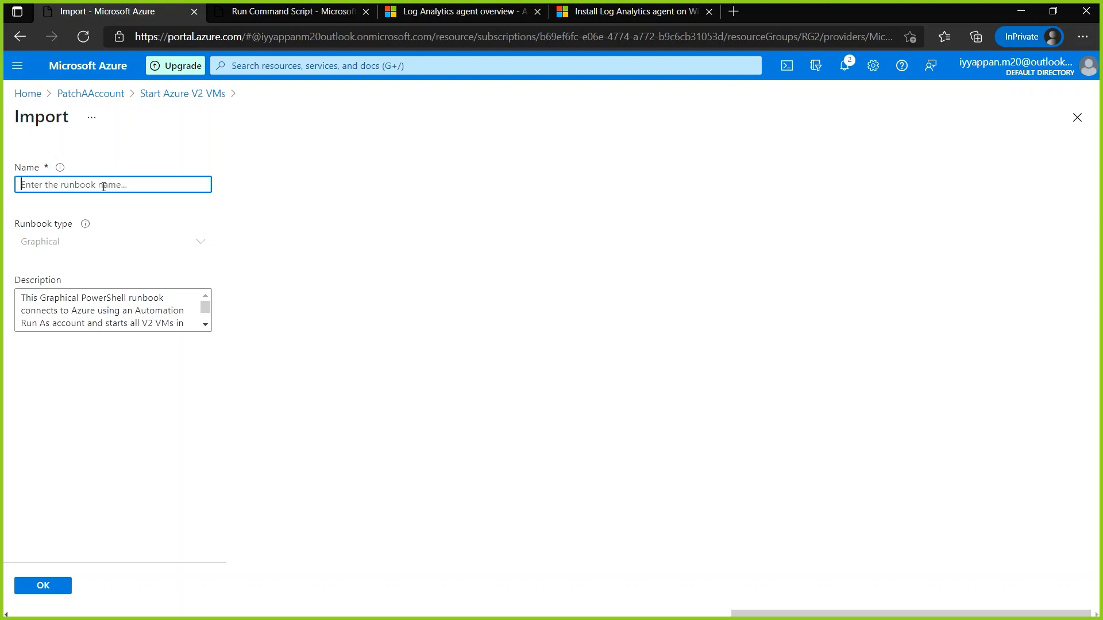
{"action": "type", "text": "AzureVMStart"}
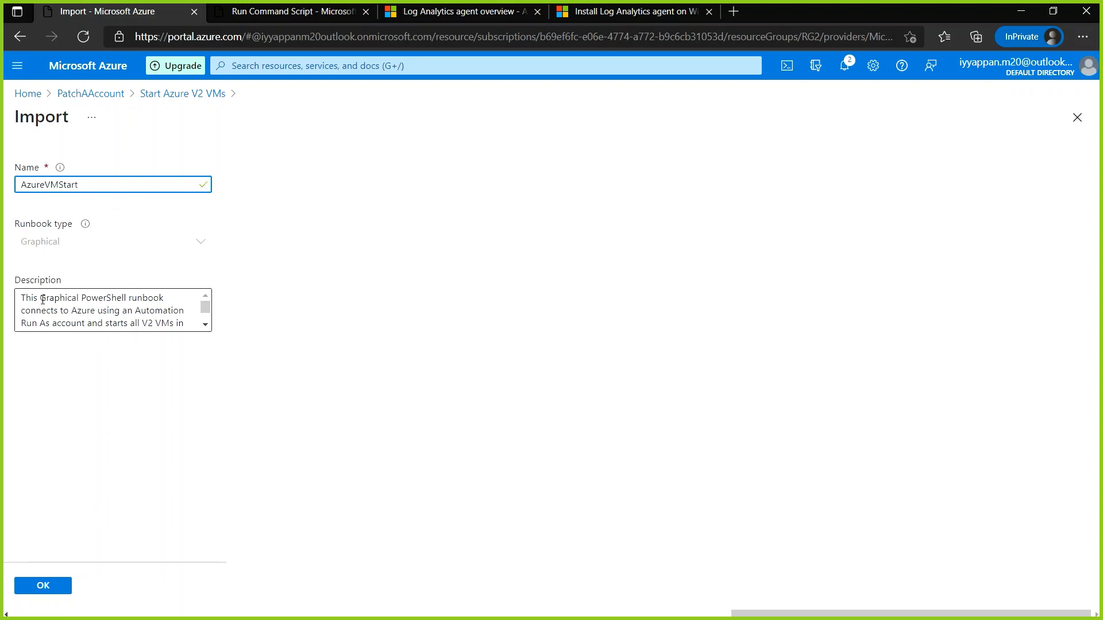
{"action": "left_click_drag", "start_coordinate": [43, 300], "coordinate": [159, 299]}
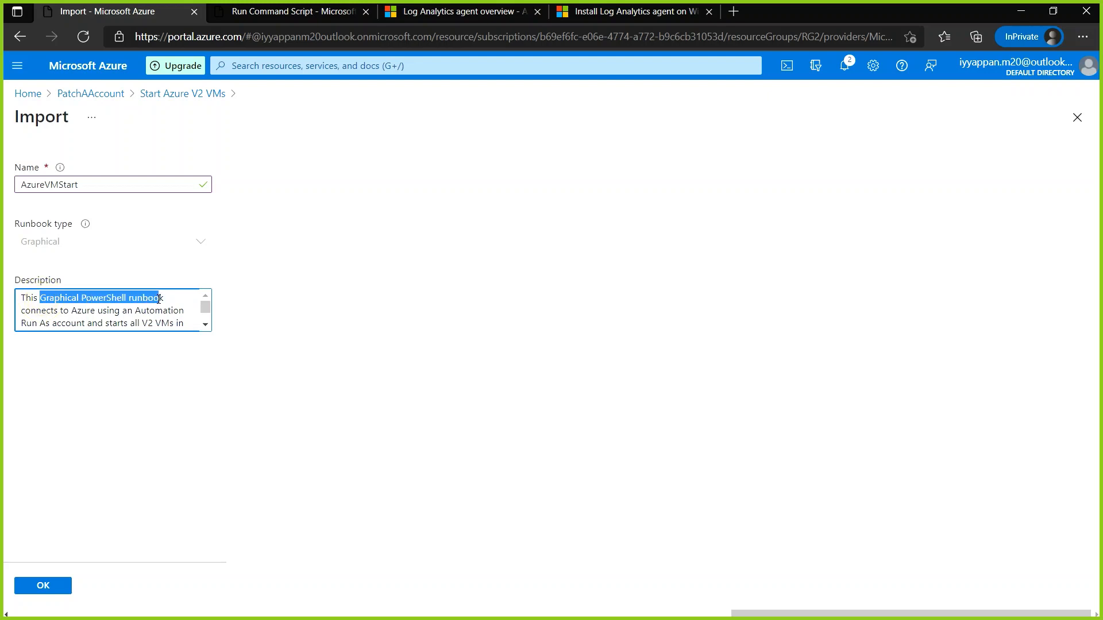
{"action": "left_click_drag", "start_coordinate": [37, 311], "coordinate": [178, 311]}
{"action": "left_click_drag", "start_coordinate": [31, 322], "coordinate": [185, 316]}
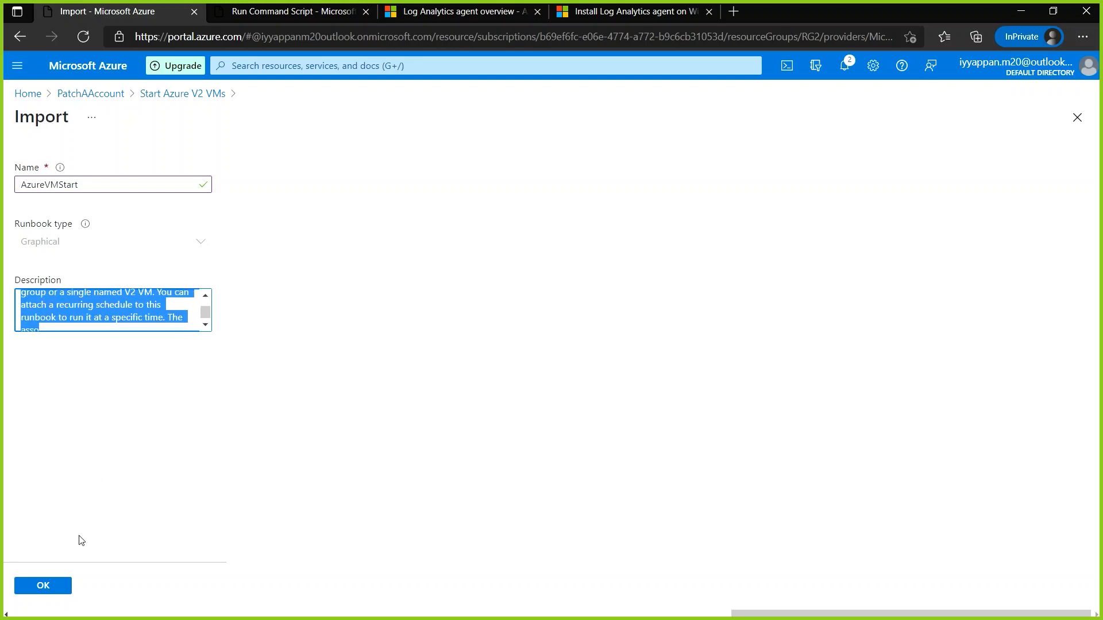
{"action": "left_click", "coordinate": [62, 588]}
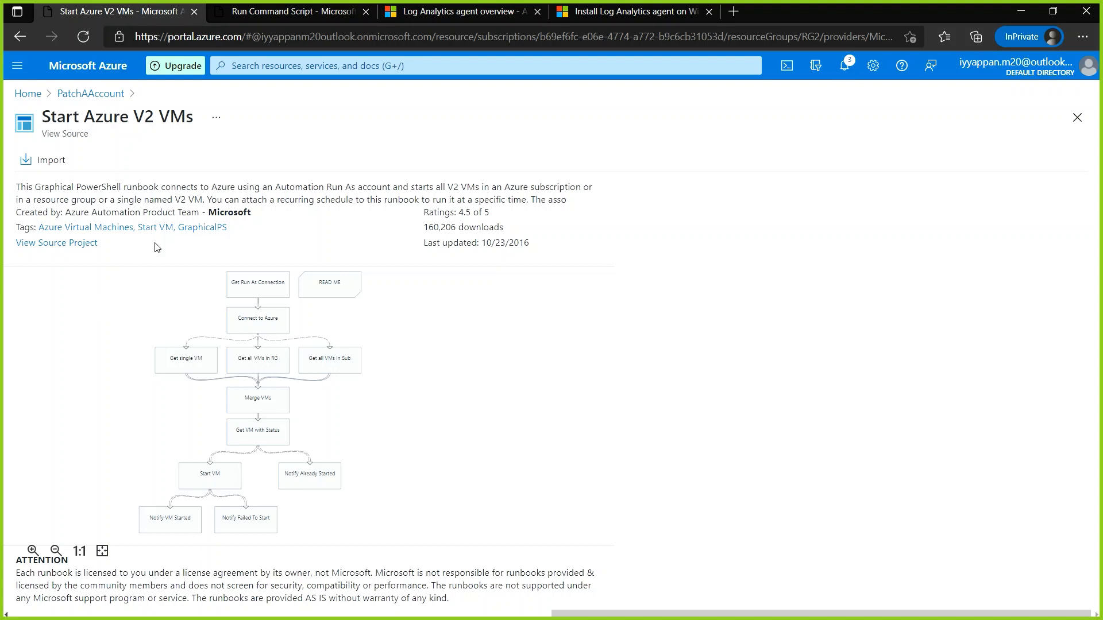
Look over the Start Azure V2 VMs gallery page and return to PatchAAccount's runbooks list to check the import.
{"action": "scroll", "coordinate": [345, 402], "scroll_direction": "down", "scroll_amount": 4}
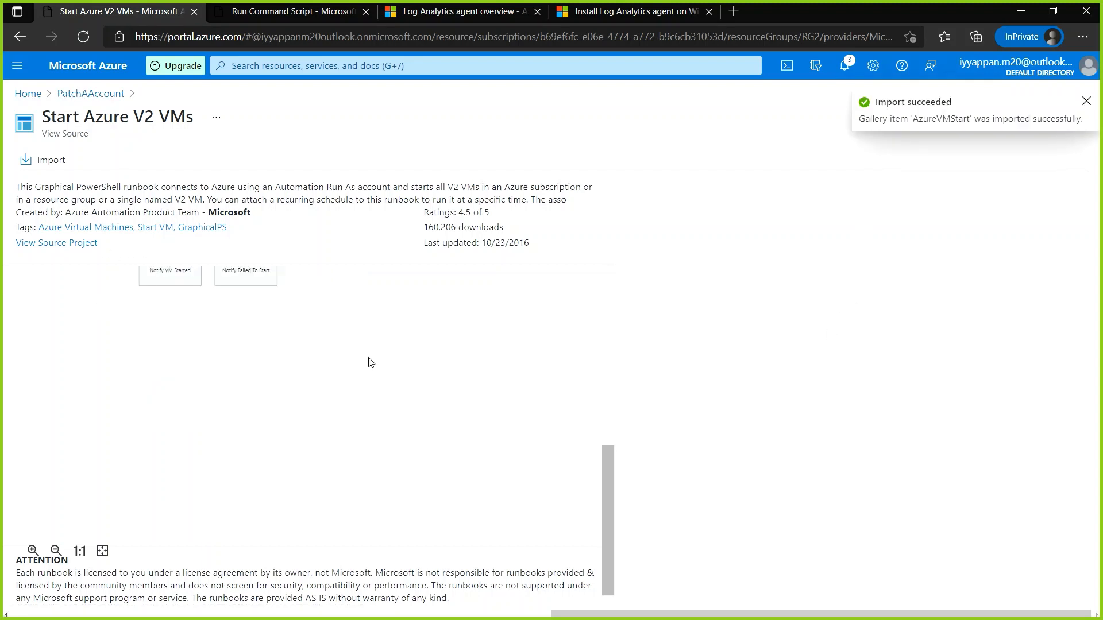
{"action": "scroll", "coordinate": [270, 370], "scroll_direction": "up", "scroll_amount": 5}
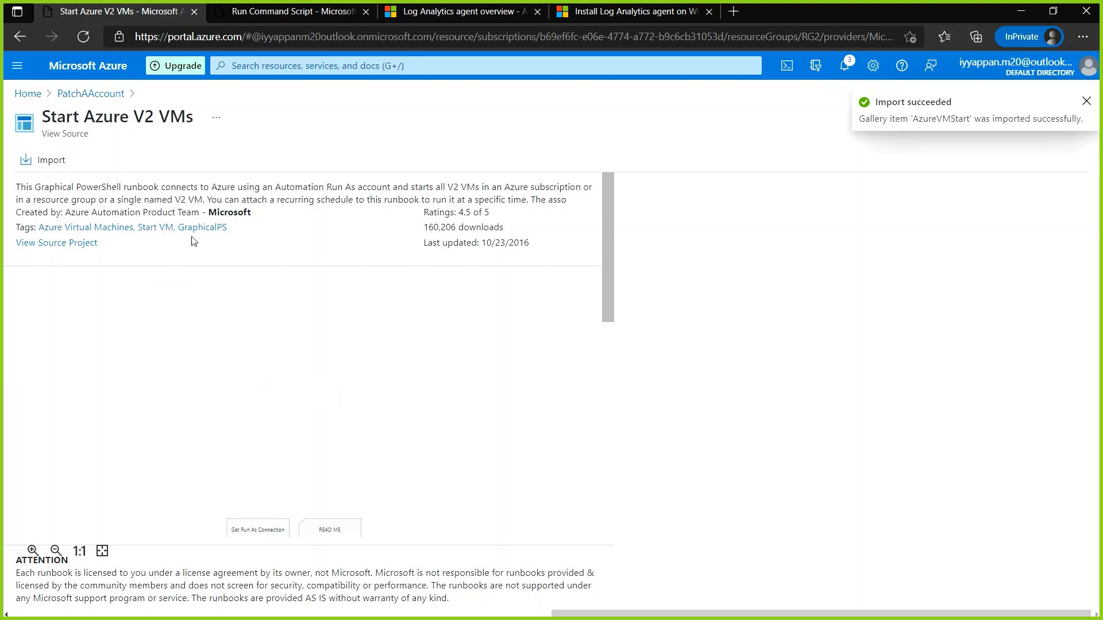
{"action": "left_click", "coordinate": [22, 41]}
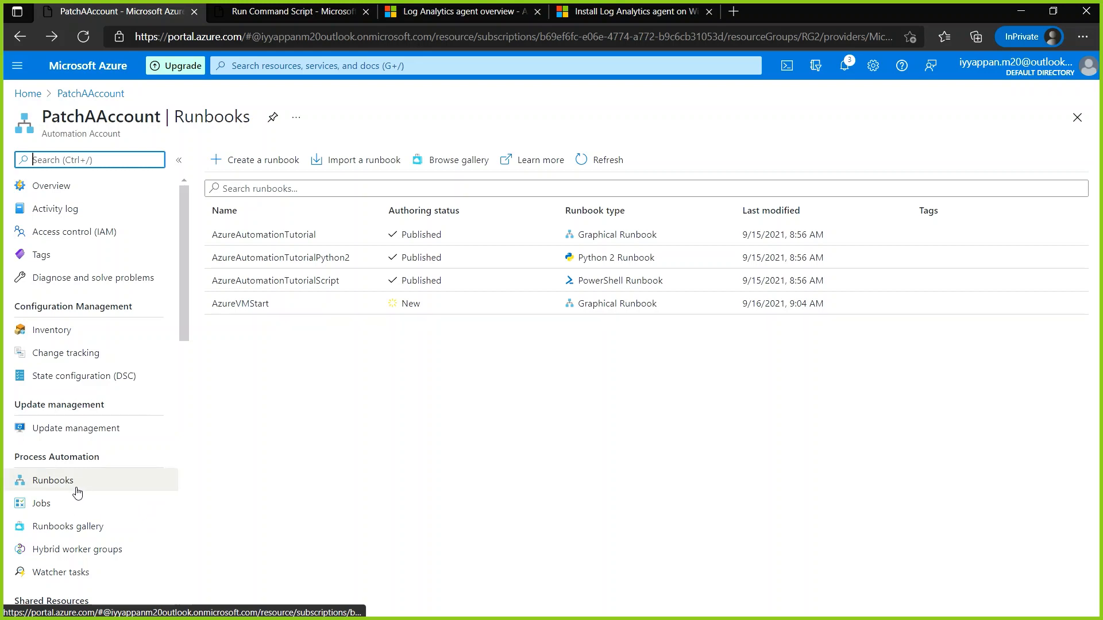
Browse the GitHub runbooks gallery of PatchAAccount, reading the descriptions of the VM start, stop, HybridWorker and Update Management runbooks.
{"action": "left_click", "coordinate": [69, 528]}
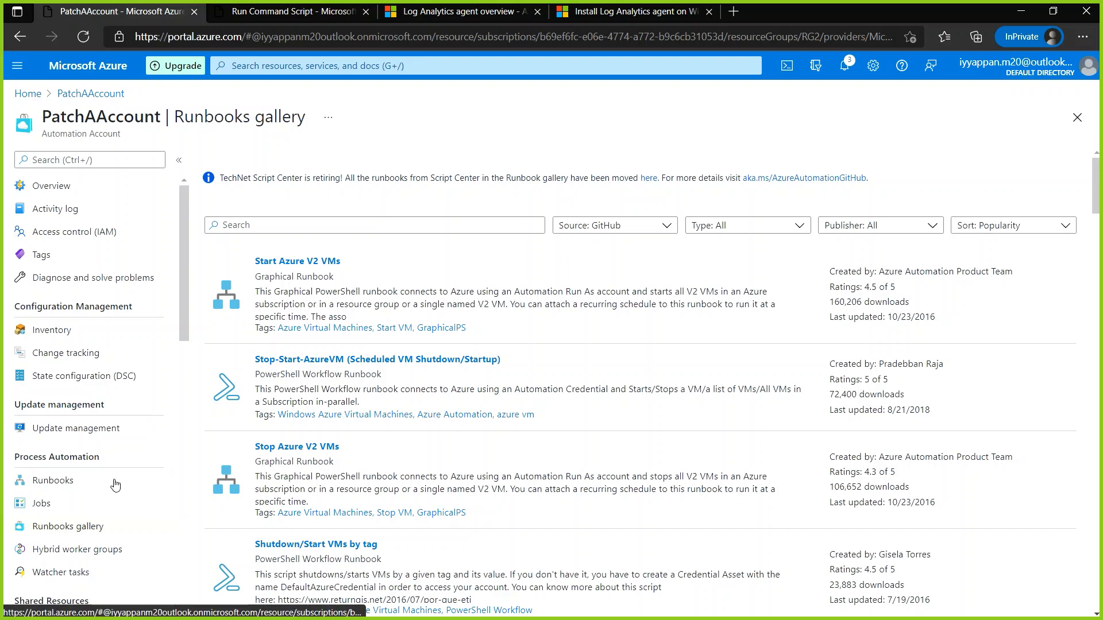
{"action": "scroll", "coordinate": [424, 437], "scroll_direction": "down", "scroll_amount": 2}
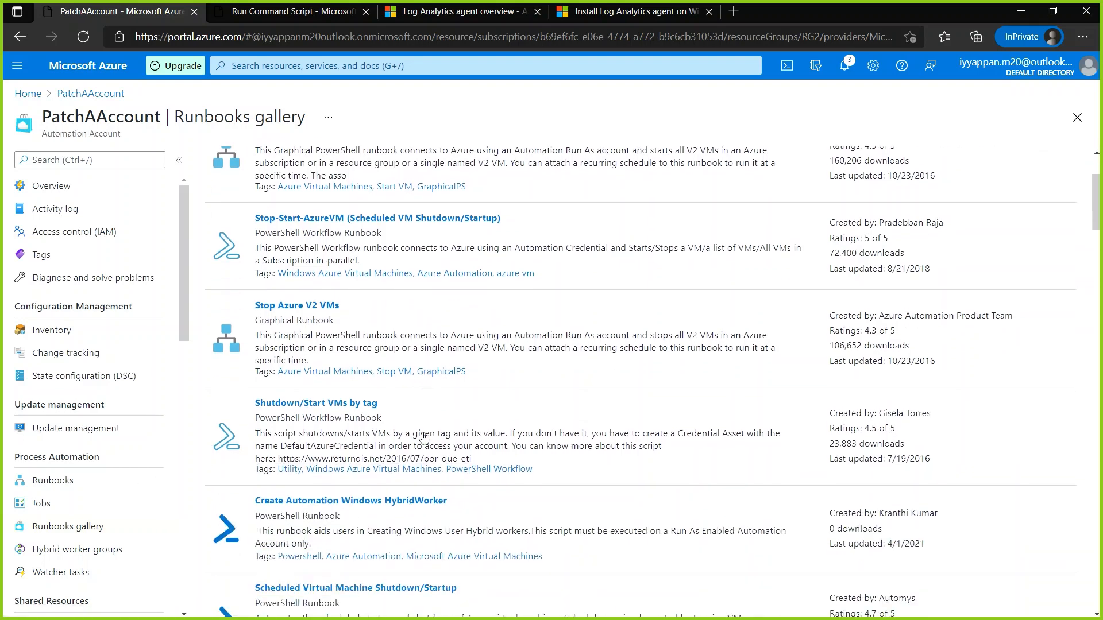
{"action": "scroll", "coordinate": [424, 437], "scroll_direction": "down", "scroll_amount": 1}
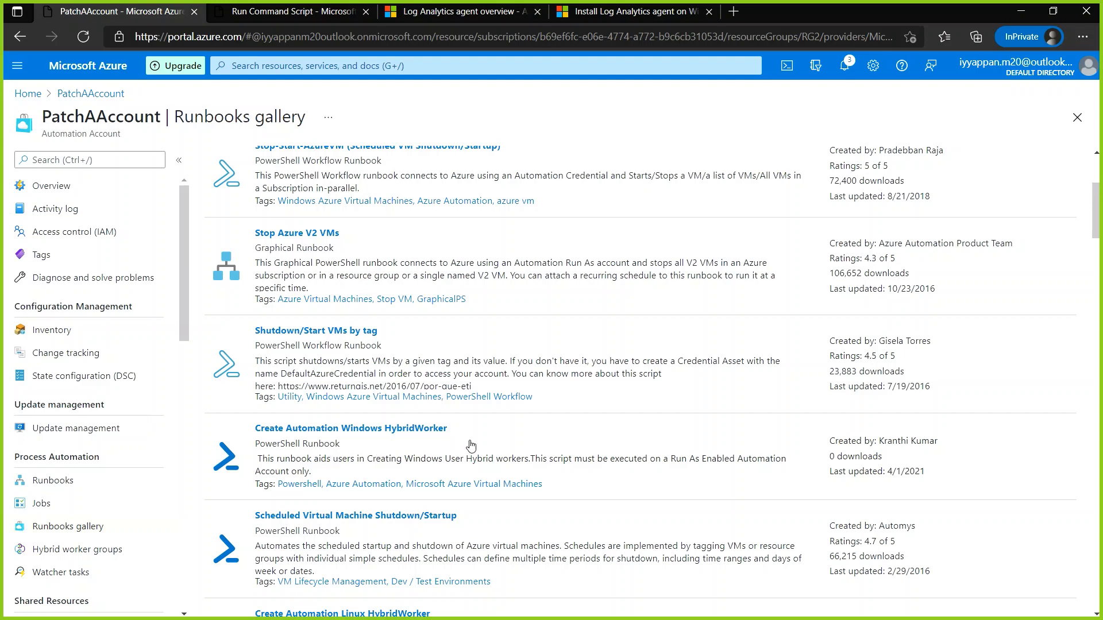
{"action": "scroll", "coordinate": [471, 446], "scroll_direction": "down", "scroll_amount": 1}
{"action": "scroll", "coordinate": [475, 425], "scroll_direction": "down", "scroll_amount": 1}
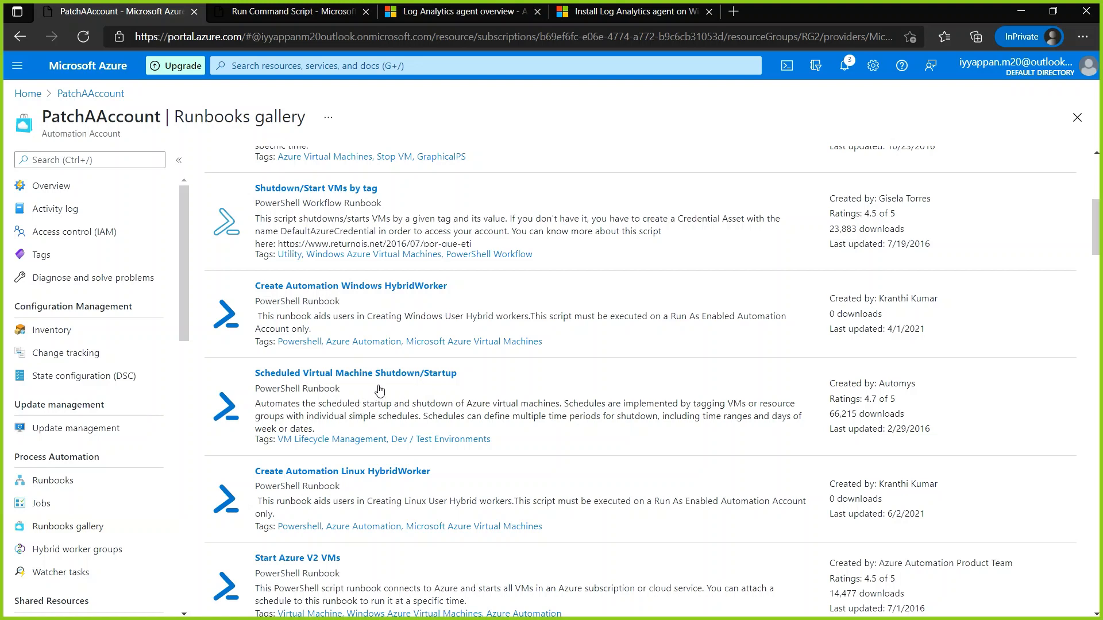
{"action": "scroll", "coordinate": [387, 396], "scroll_direction": "down", "scroll_amount": 3}
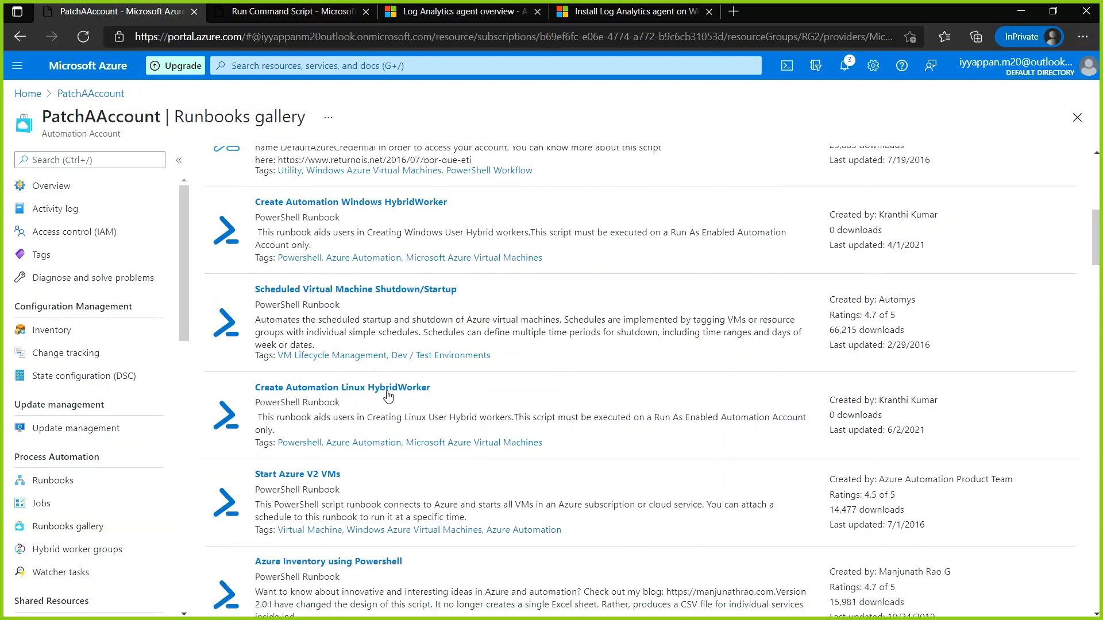
{"action": "scroll", "coordinate": [388, 395], "scroll_direction": "down", "scroll_amount": 1}
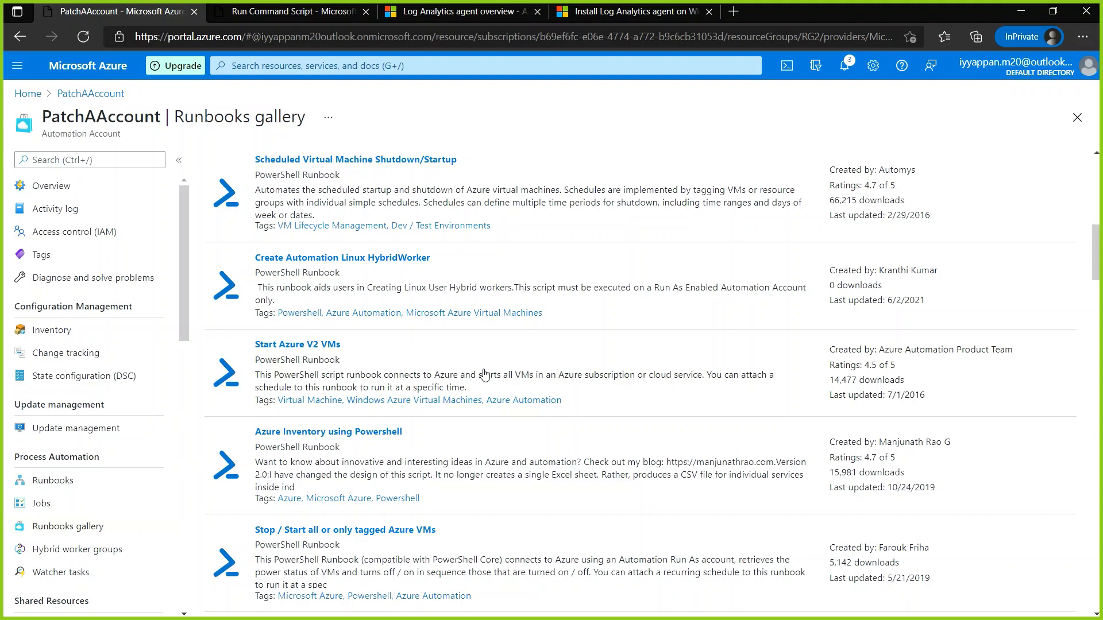
{"action": "scroll", "coordinate": [483, 379], "scroll_direction": "down", "scroll_amount": 1}
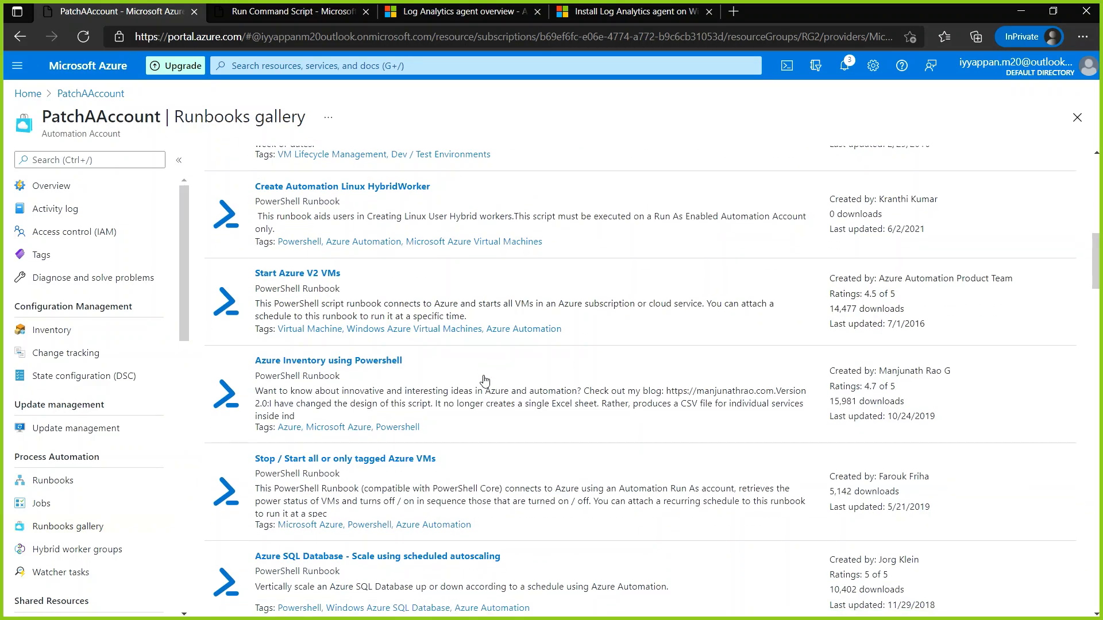
{"action": "scroll", "coordinate": [484, 381], "scroll_direction": "down", "scroll_amount": 1}
{"action": "scroll", "coordinate": [485, 381], "scroll_direction": "down", "scroll_amount": 1}
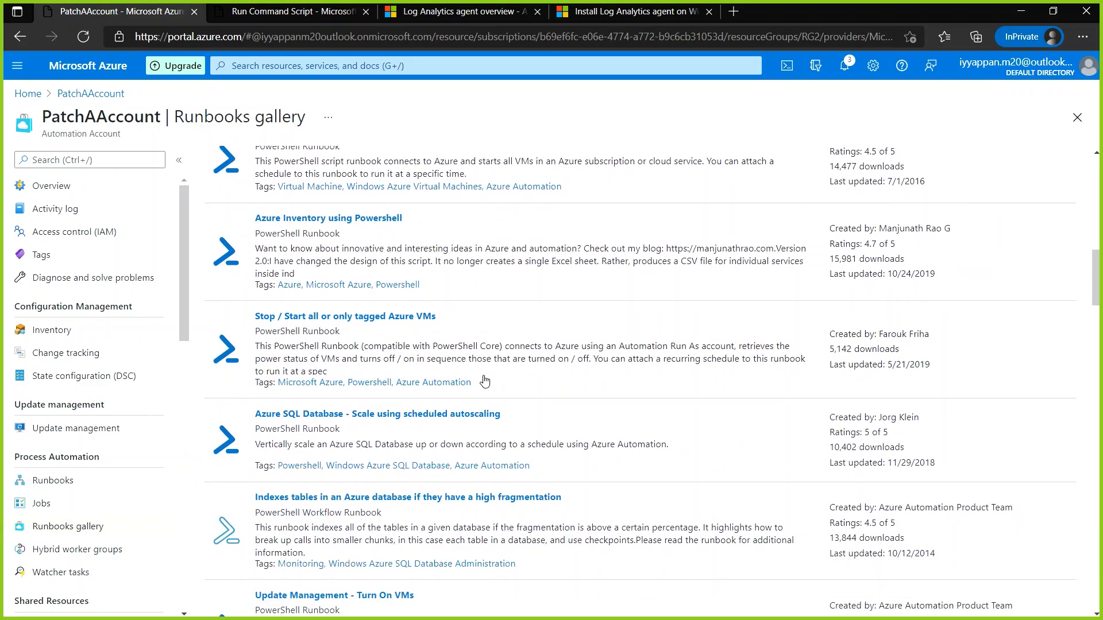
{"action": "scroll", "coordinate": [484, 381], "scroll_direction": "down", "scroll_amount": 4}
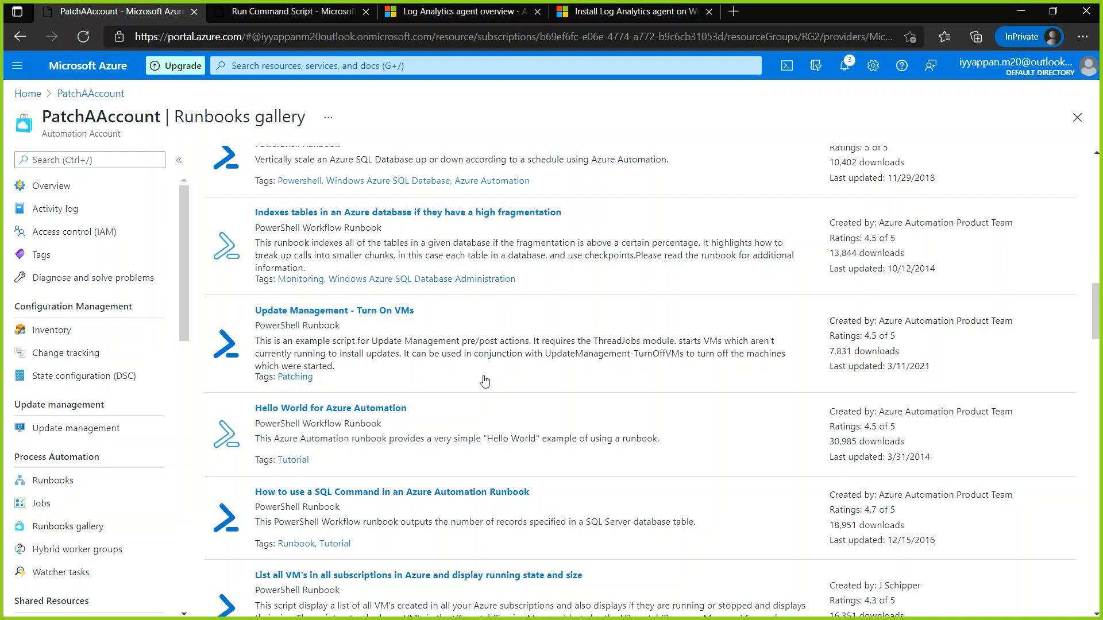
{"action": "scroll", "coordinate": [485, 381], "scroll_direction": "up", "scroll_amount": 1}
{"action": "scroll", "coordinate": [484, 380], "scroll_direction": "up", "scroll_amount": 1}
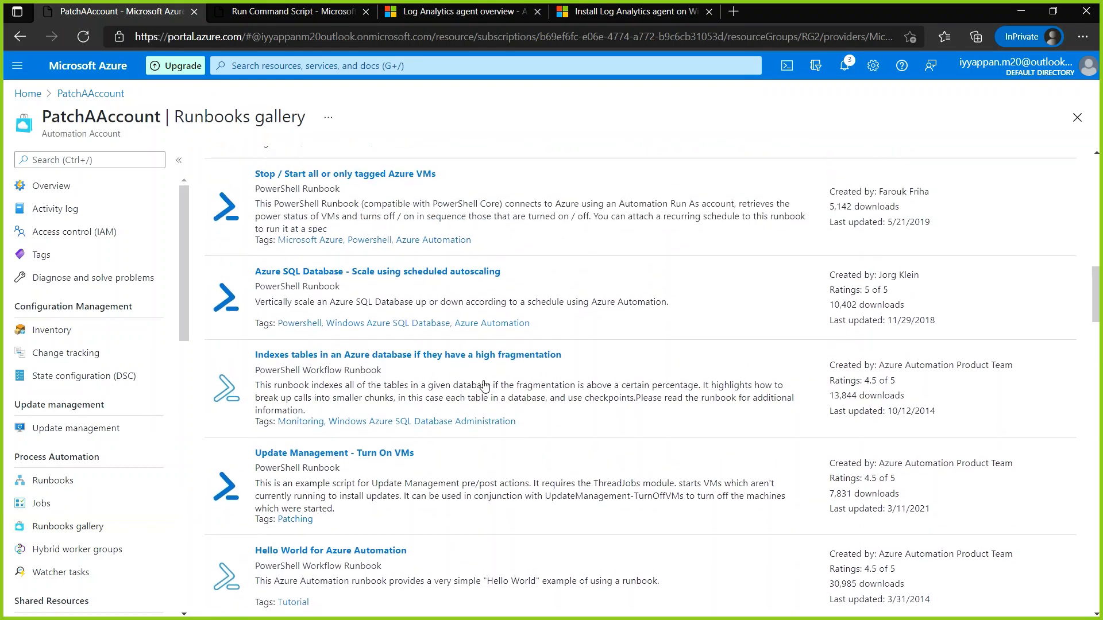
{"action": "scroll", "coordinate": [485, 382], "scroll_direction": "up", "scroll_amount": 1}
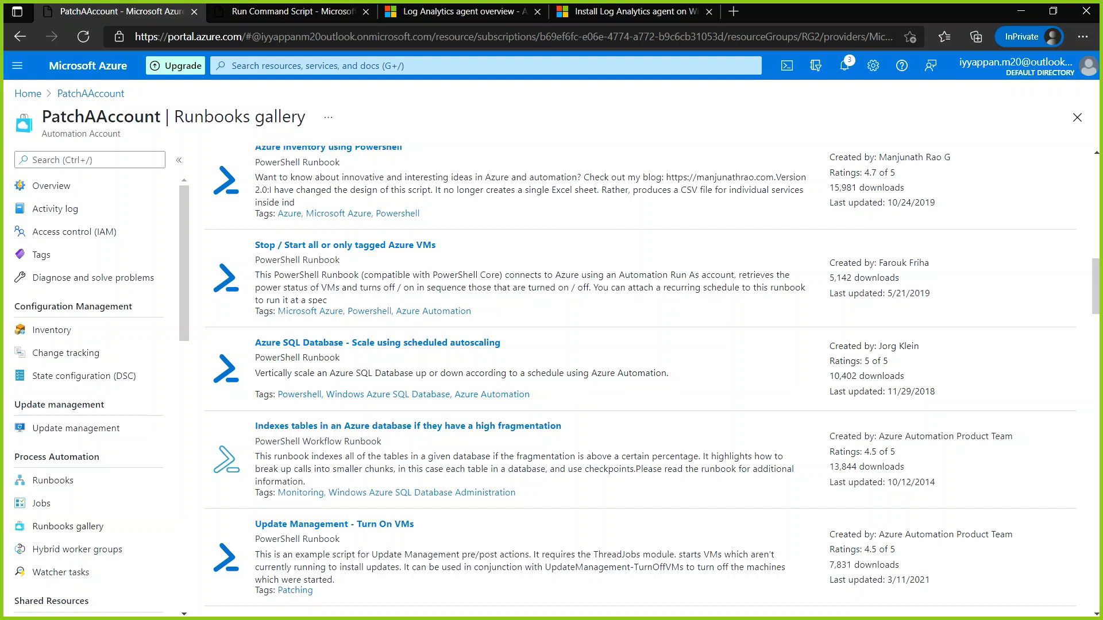
Open the AzureVMStart runbook from PatchAAccount's runbooks list in the graphical editor and examine its workflow activities.
{"action": "left_click", "coordinate": [91, 488]}
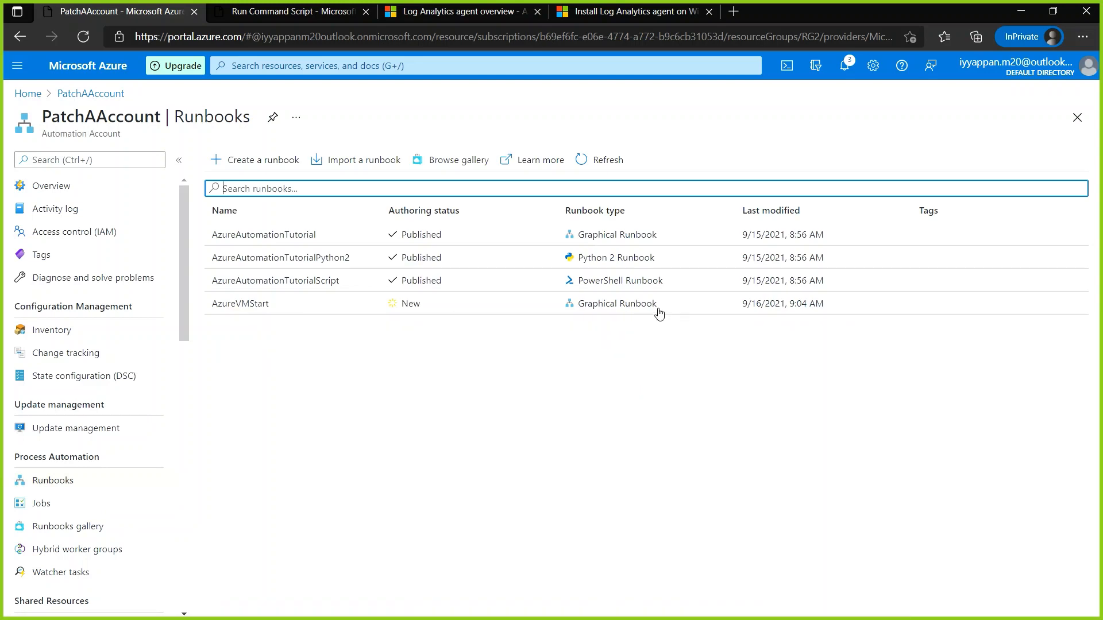
{"action": "left_click", "coordinate": [316, 308]}
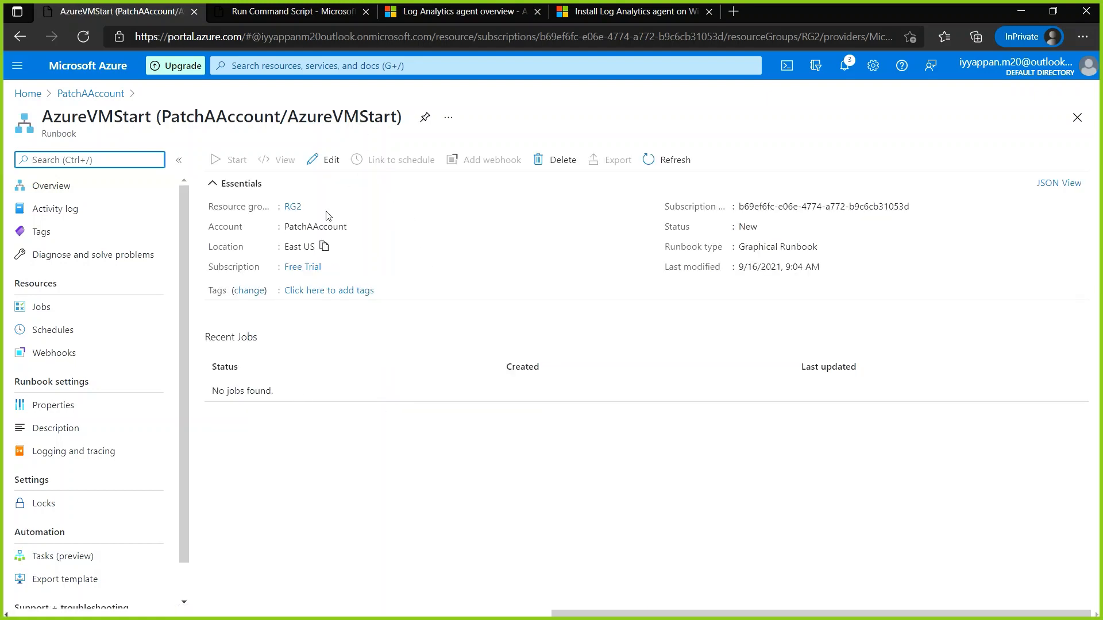
{"action": "left_click", "coordinate": [329, 164]}
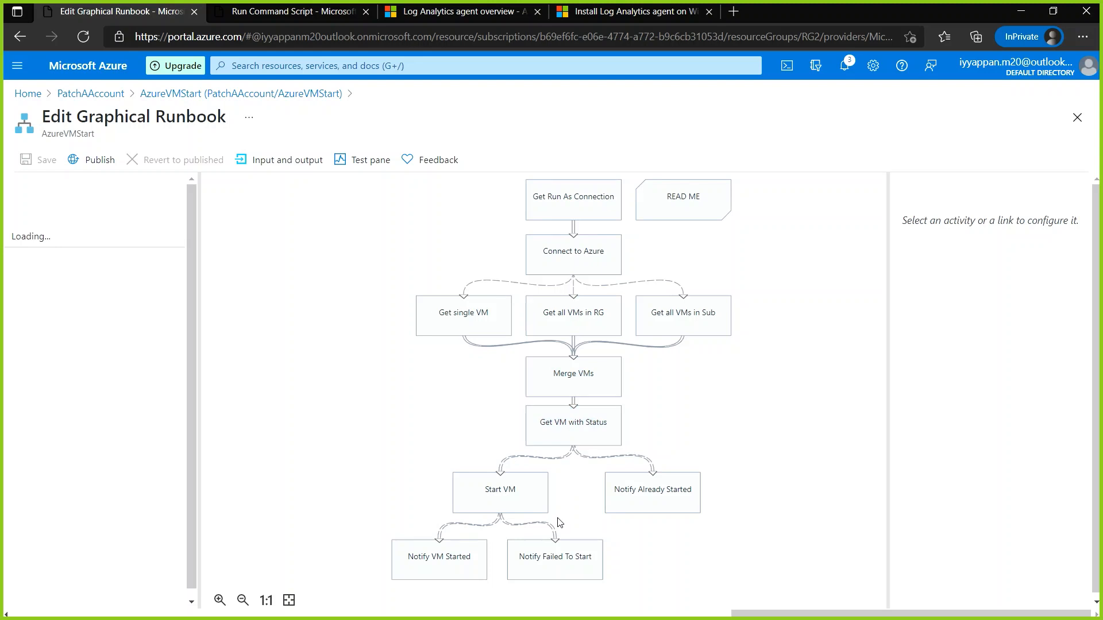
{"action": "scroll", "coordinate": [573, 463], "scroll_direction": "up", "scroll_amount": 4}
{"action": "scroll", "coordinate": [547, 460], "scroll_direction": "down", "scroll_amount": 8}
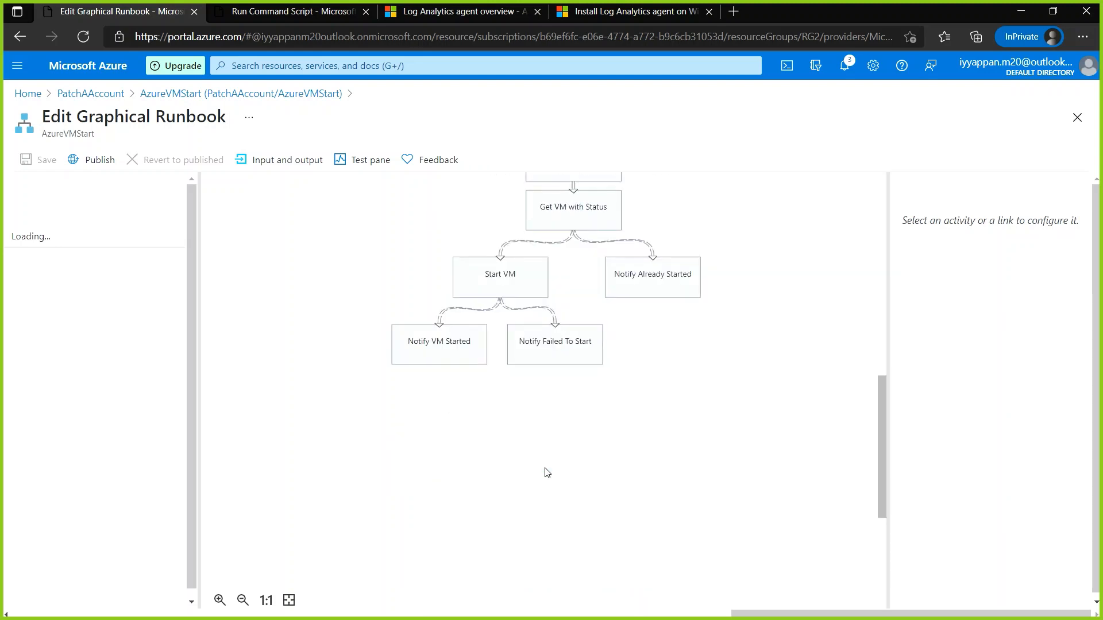
{"action": "scroll", "coordinate": [547, 473], "scroll_direction": "up", "scroll_amount": 2}
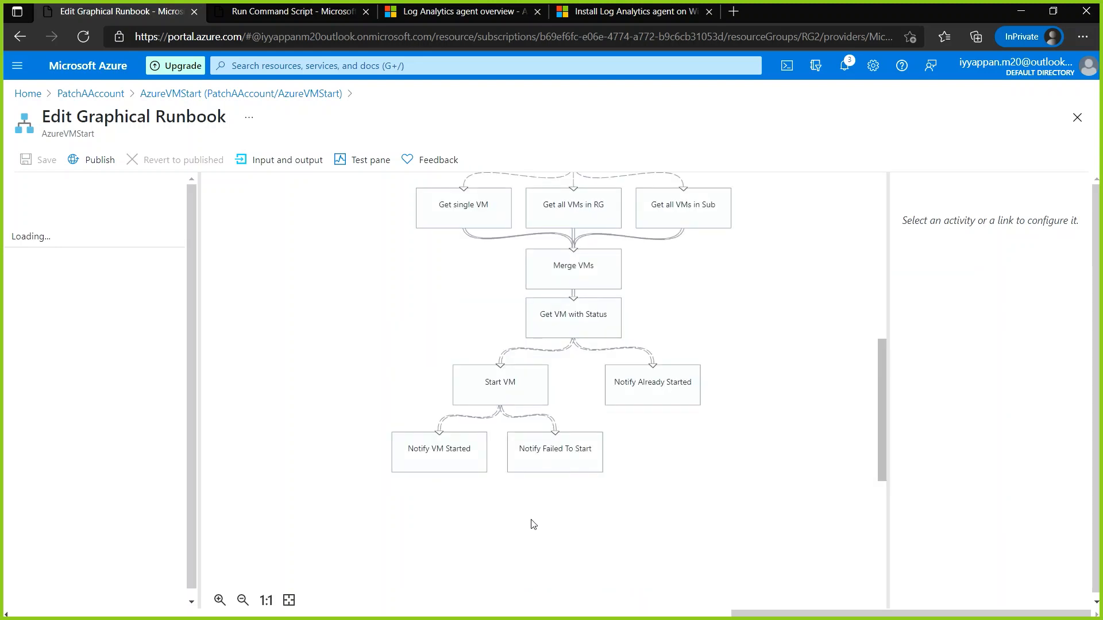
{"action": "scroll", "coordinate": [522, 529], "scroll_direction": "up", "scroll_amount": 2}
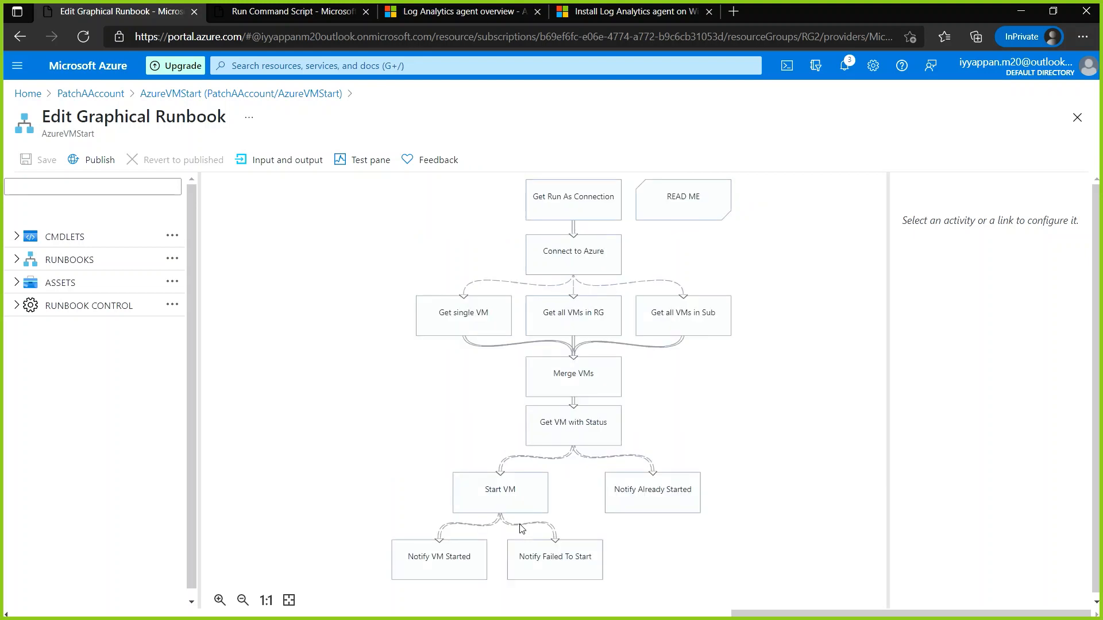
{"action": "scroll", "coordinate": [521, 528], "scroll_direction": "up", "scroll_amount": 2}
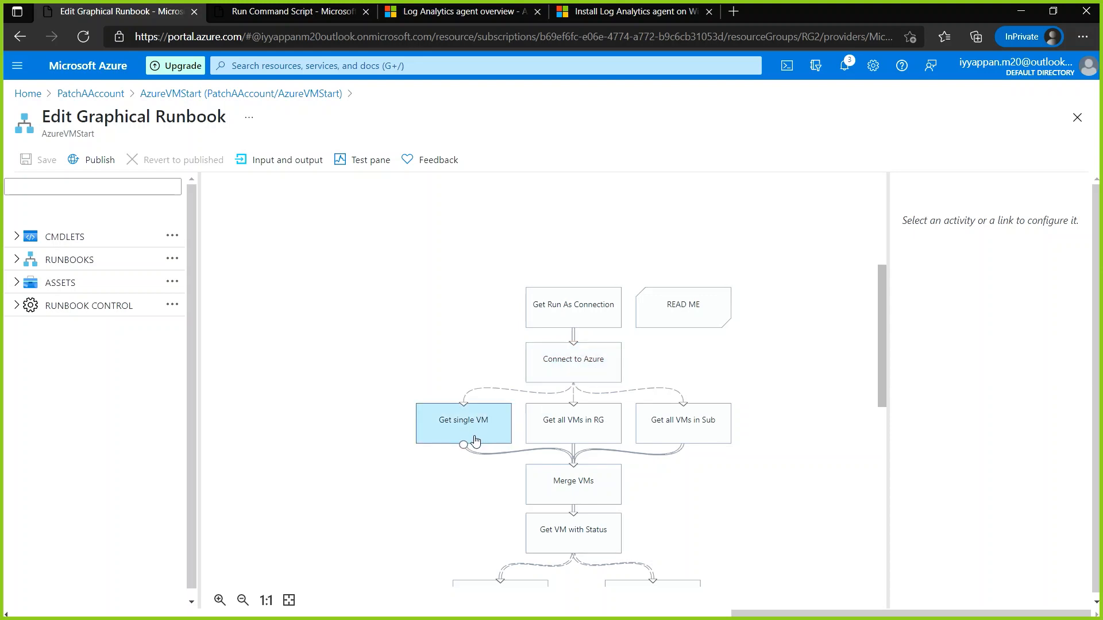
Expand the cmdlets library in the graphical editor and look through its module list.
{"action": "left_click", "coordinate": [15, 237]}
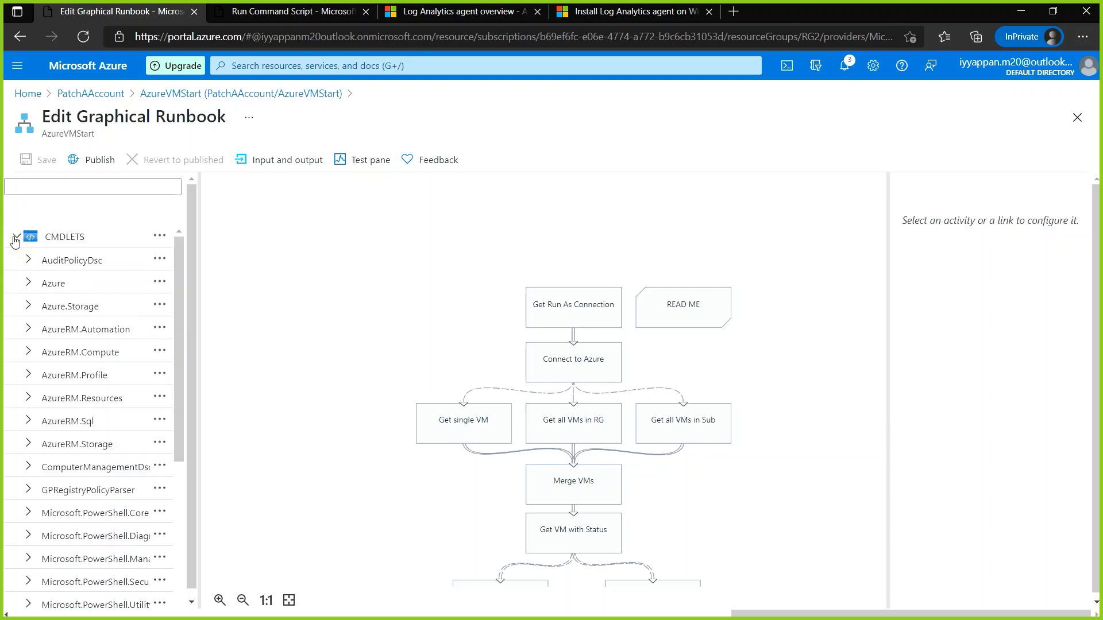
{"action": "left_click", "coordinate": [15, 237]}
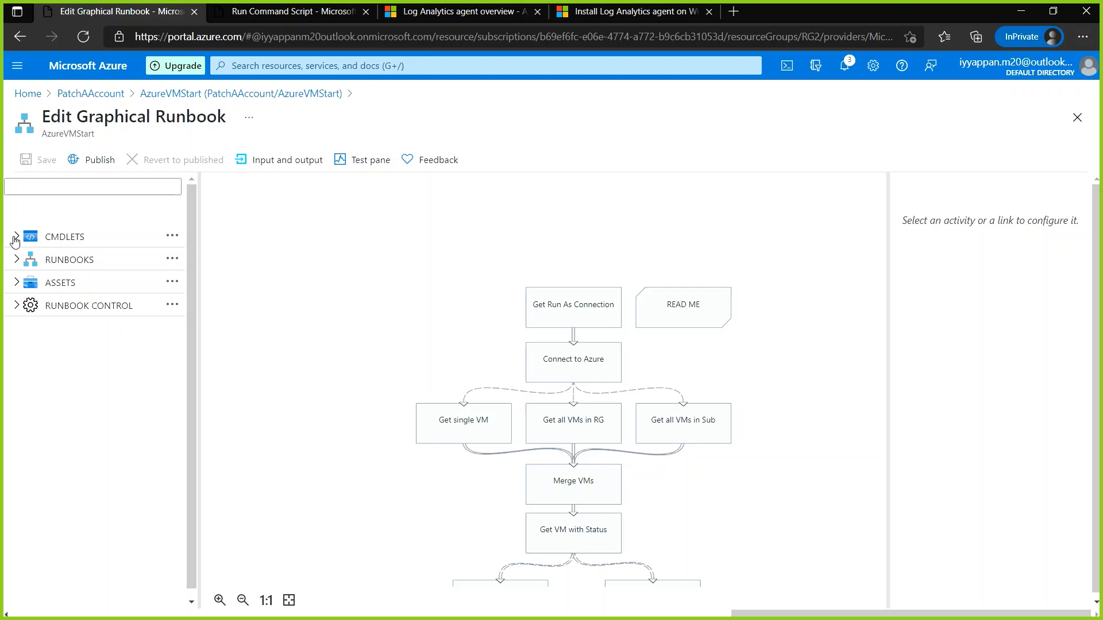
{"action": "left_click", "coordinate": [69, 237]}
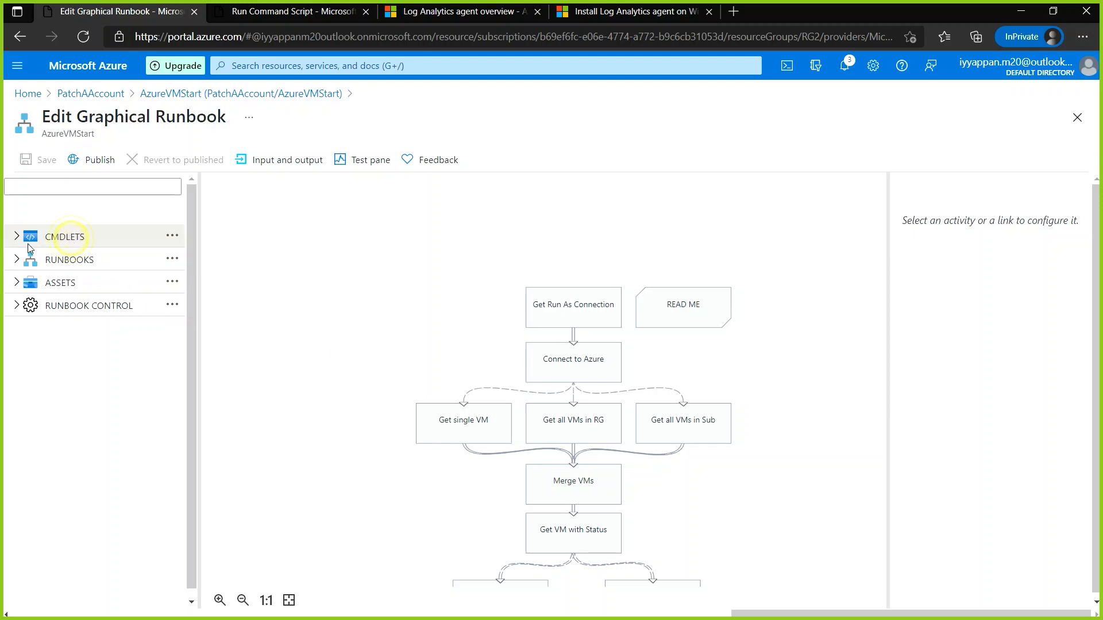
{"action": "left_click", "coordinate": [17, 236]}
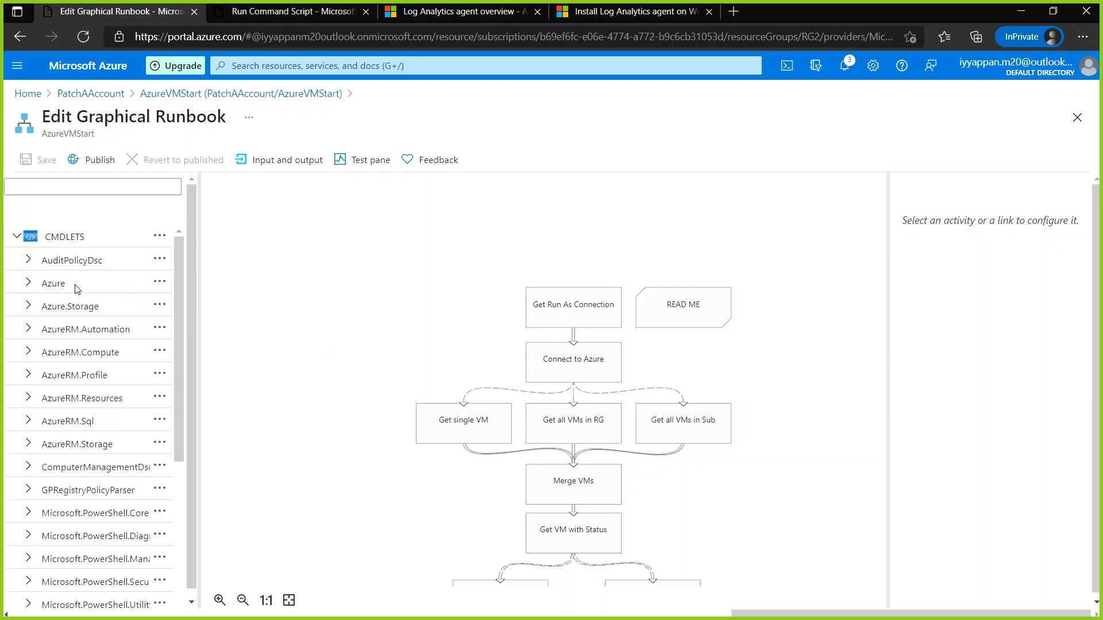
{"action": "scroll", "coordinate": [126, 327], "scroll_direction": "down", "scroll_amount": 5}
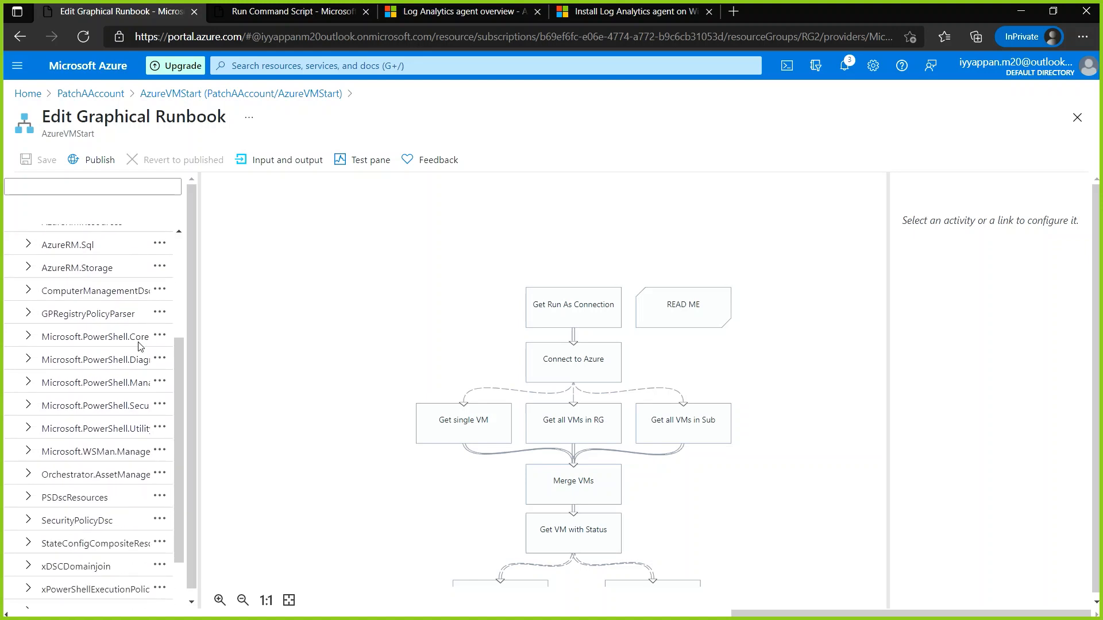
{"action": "scroll", "coordinate": [139, 342], "scroll_direction": "up", "scroll_amount": 5}
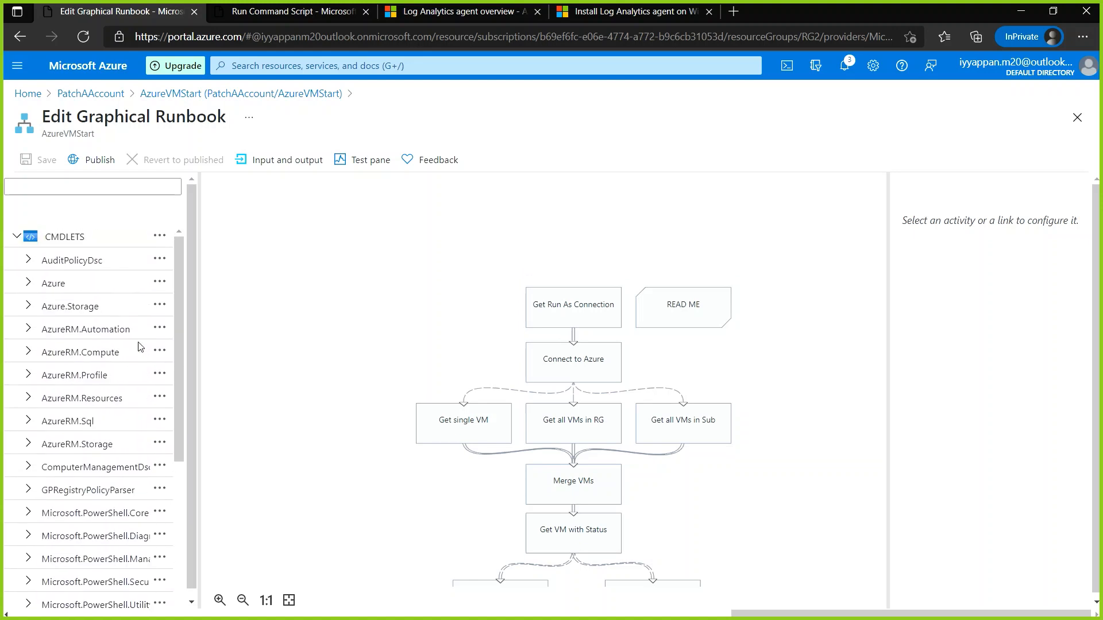
Examine the cmdlets in the AzureRM.Compute module and the options for its VM network cmdlet, then collapse the cmdlets library.
{"action": "left_click", "coordinate": [29, 354]}
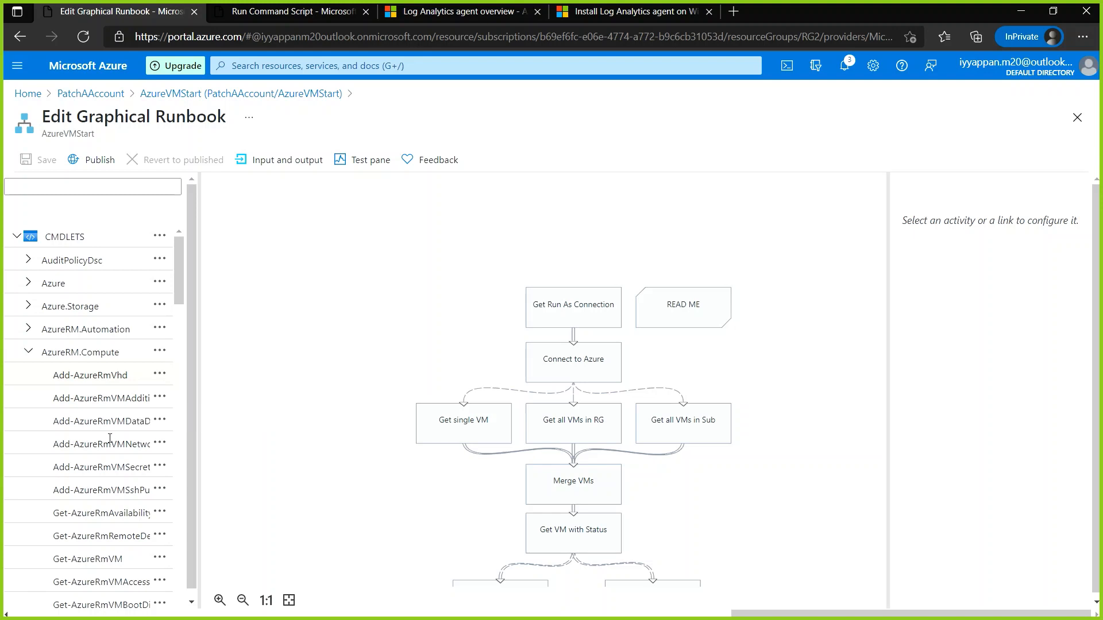
{"action": "scroll", "coordinate": [109, 439], "scroll_direction": "down", "scroll_amount": 10}
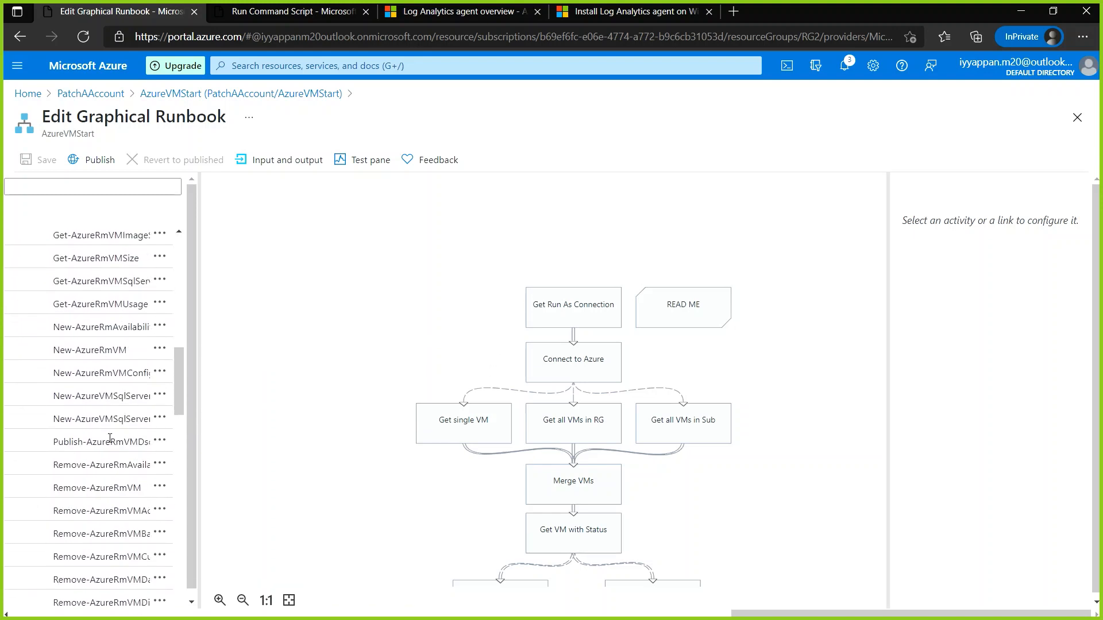
{"action": "scroll", "coordinate": [109, 438], "scroll_direction": "up", "scroll_amount": 12}
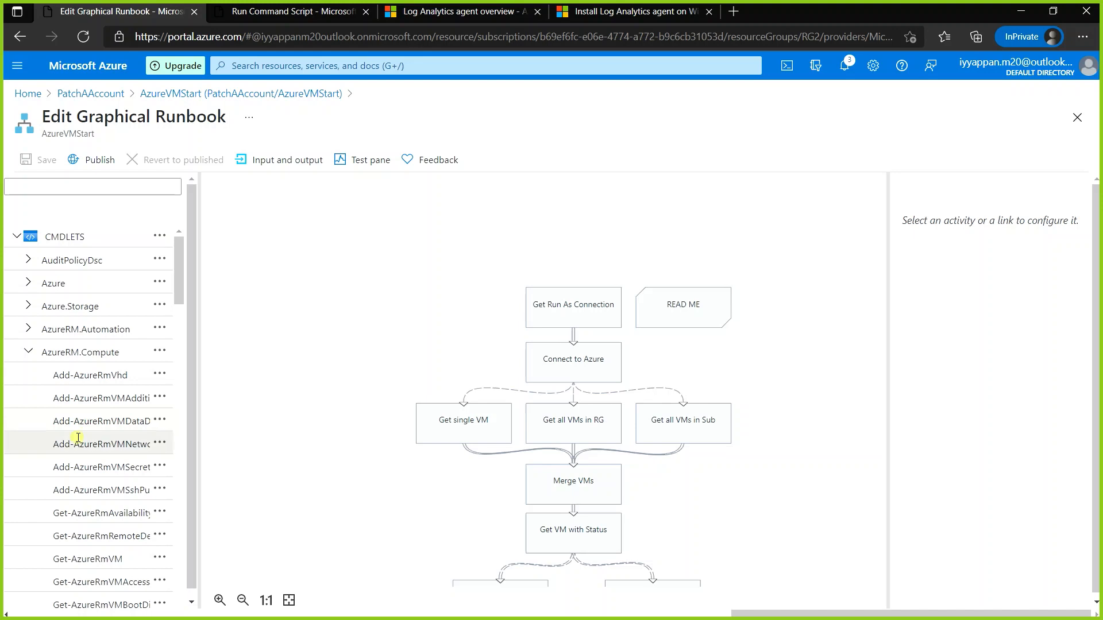
{"action": "left_click", "coordinate": [162, 444]}
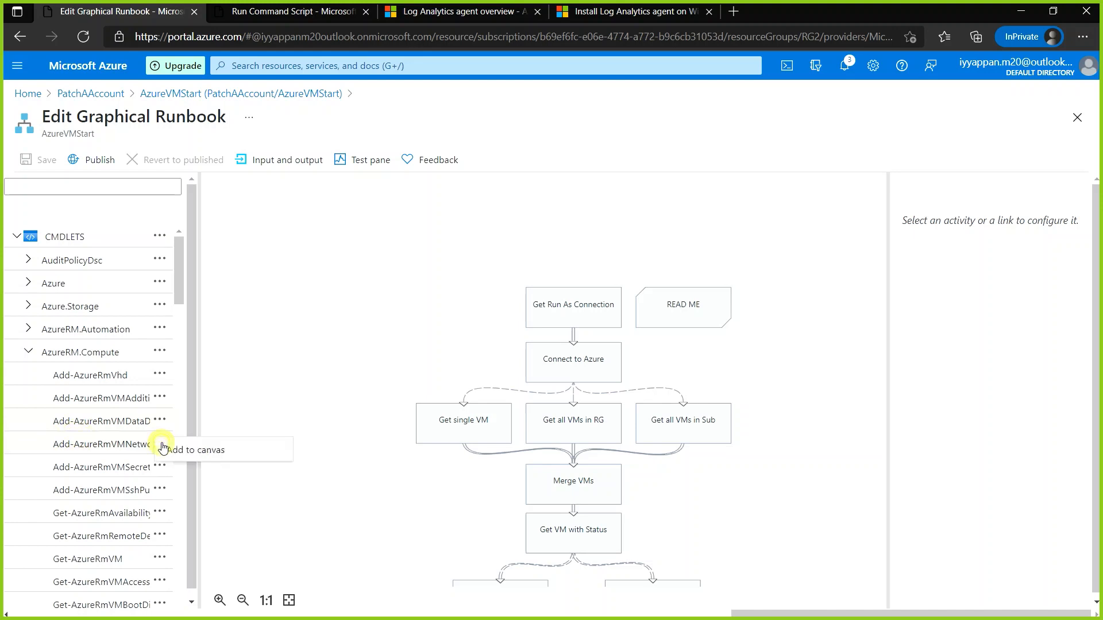
{"action": "left_click", "coordinate": [117, 447]}
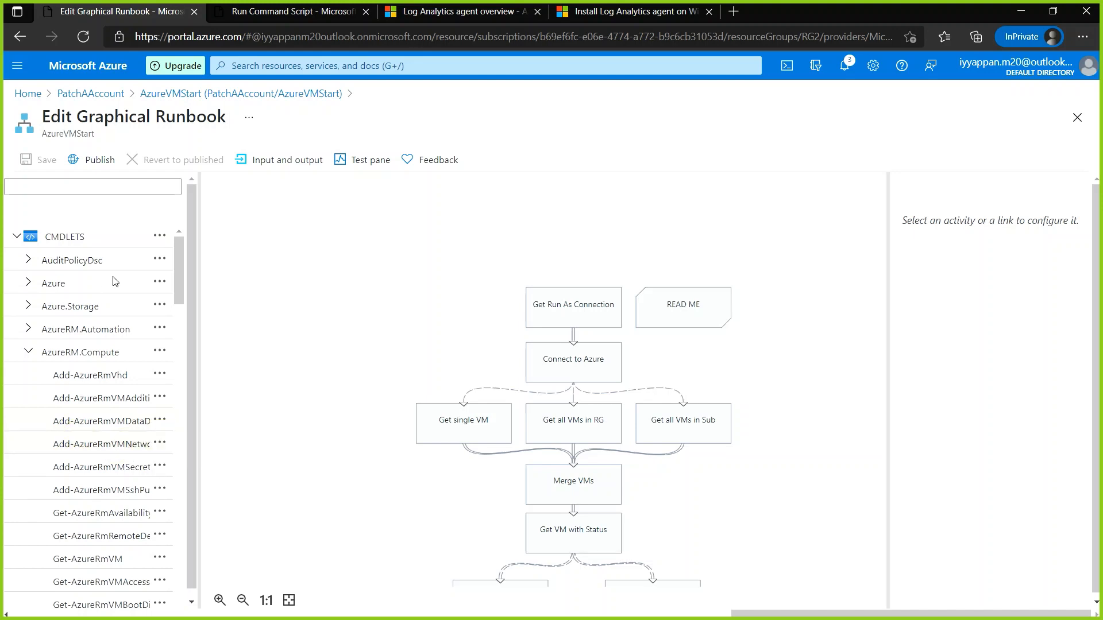
{"action": "left_click", "coordinate": [18, 238]}
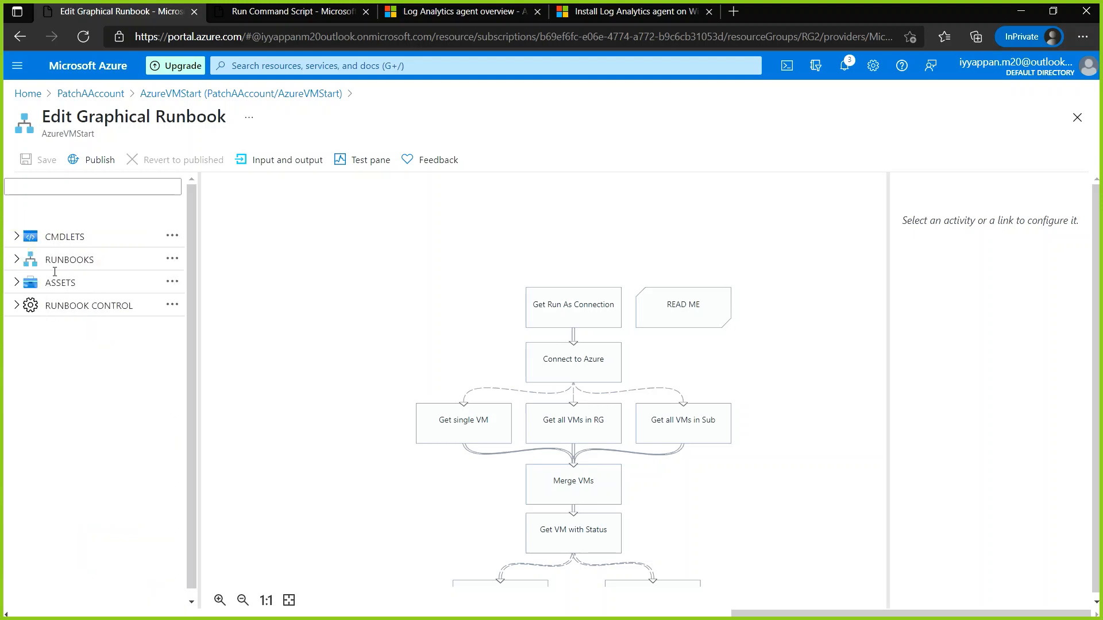
Expand all runbooks in the editor library and check the AzureVMStart entry's options against the workflow on the canvas.
{"action": "left_click", "coordinate": [17, 260]}
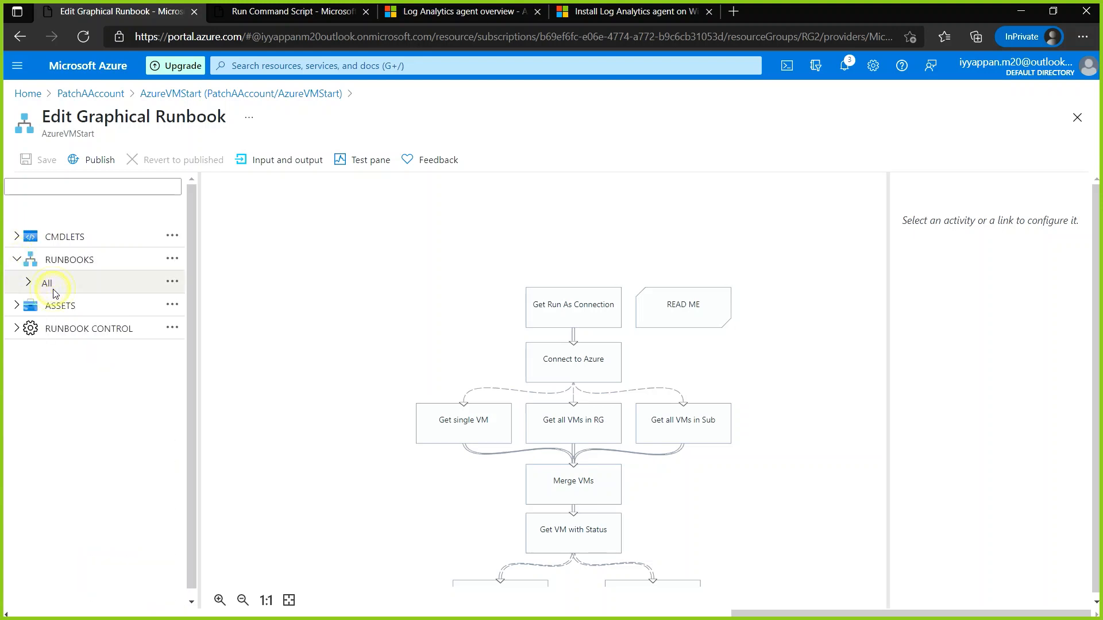
{"action": "left_click", "coordinate": [28, 283]}
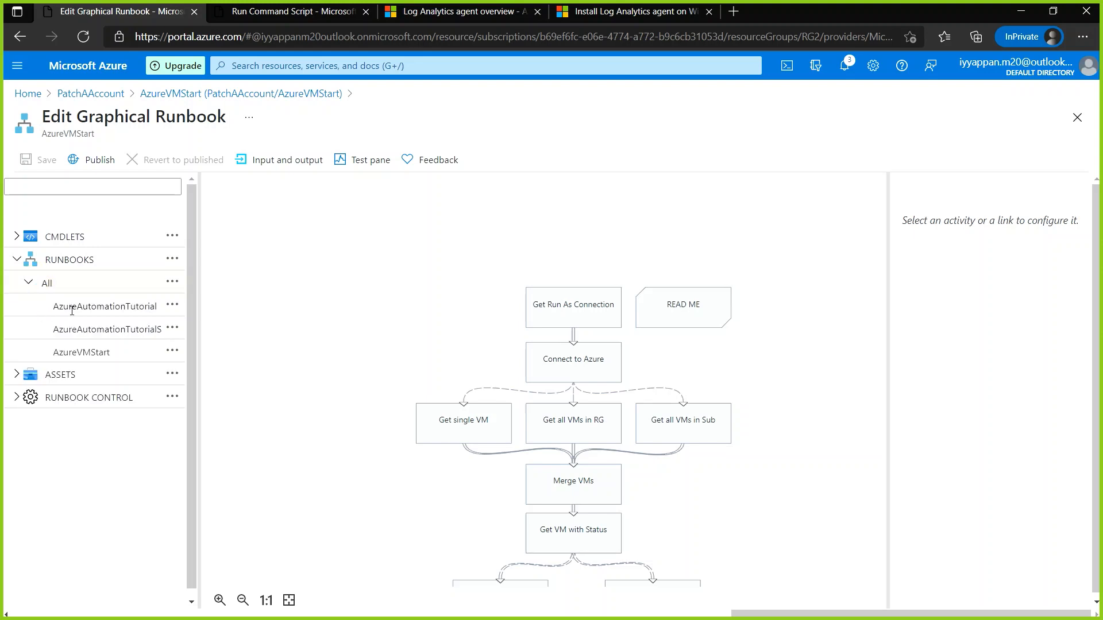
{"action": "left_click", "coordinate": [100, 352]}
{"action": "left_click", "coordinate": [95, 354]}
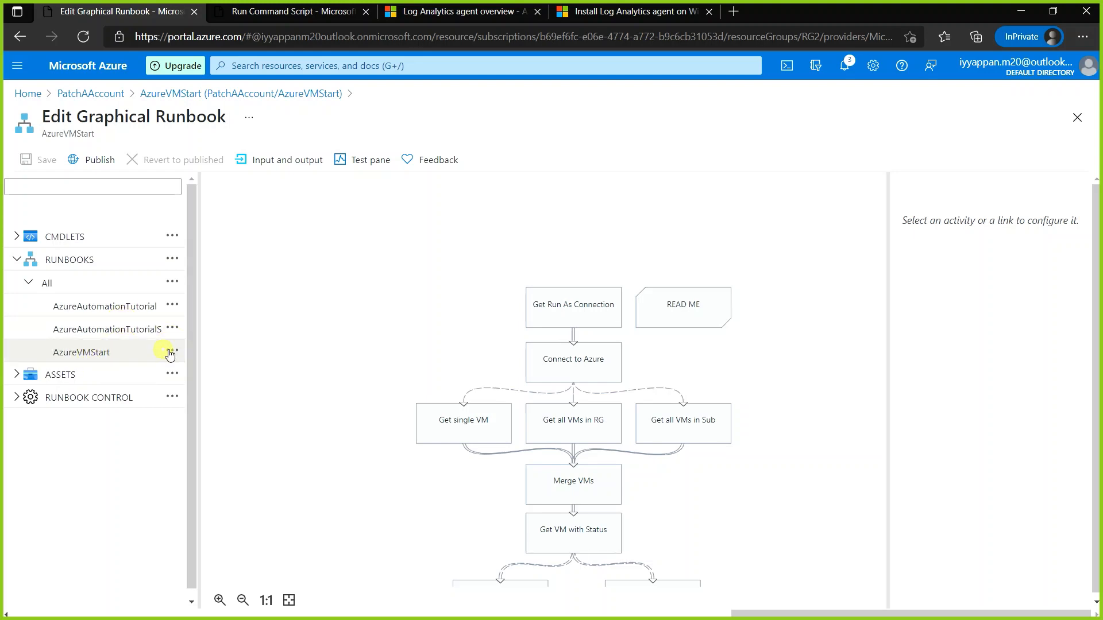
{"action": "left_click", "coordinate": [171, 352]}
{"action": "scroll", "coordinate": [466, 367], "scroll_direction": "down", "scroll_amount": 3}
{"action": "scroll", "coordinate": [466, 366], "scroll_direction": "up", "scroll_amount": 2}
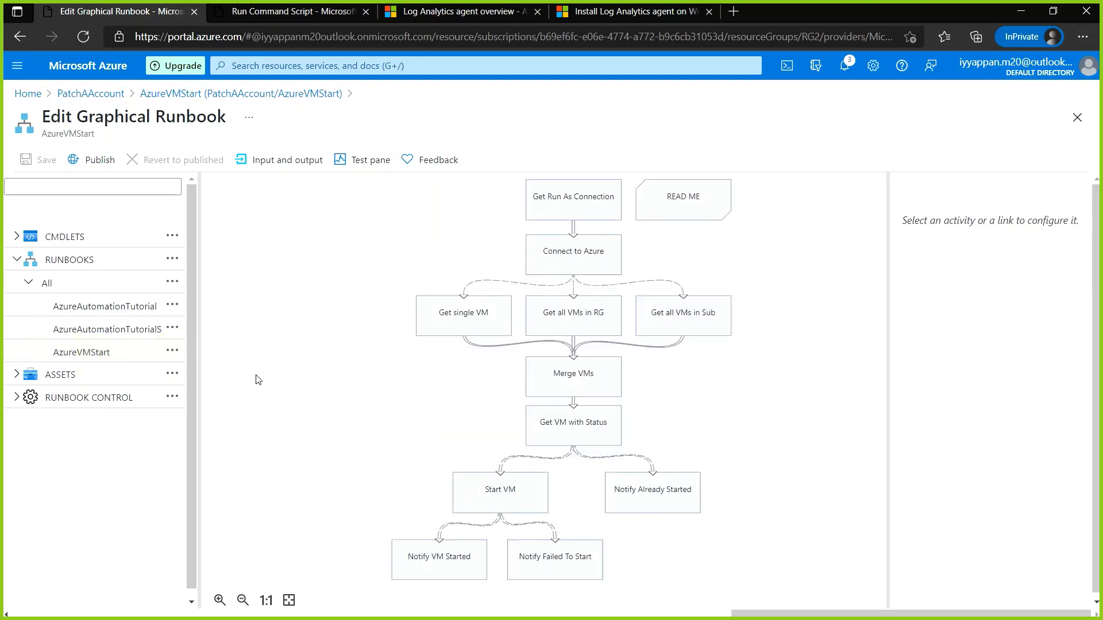
{"action": "left_click", "coordinate": [173, 353]}
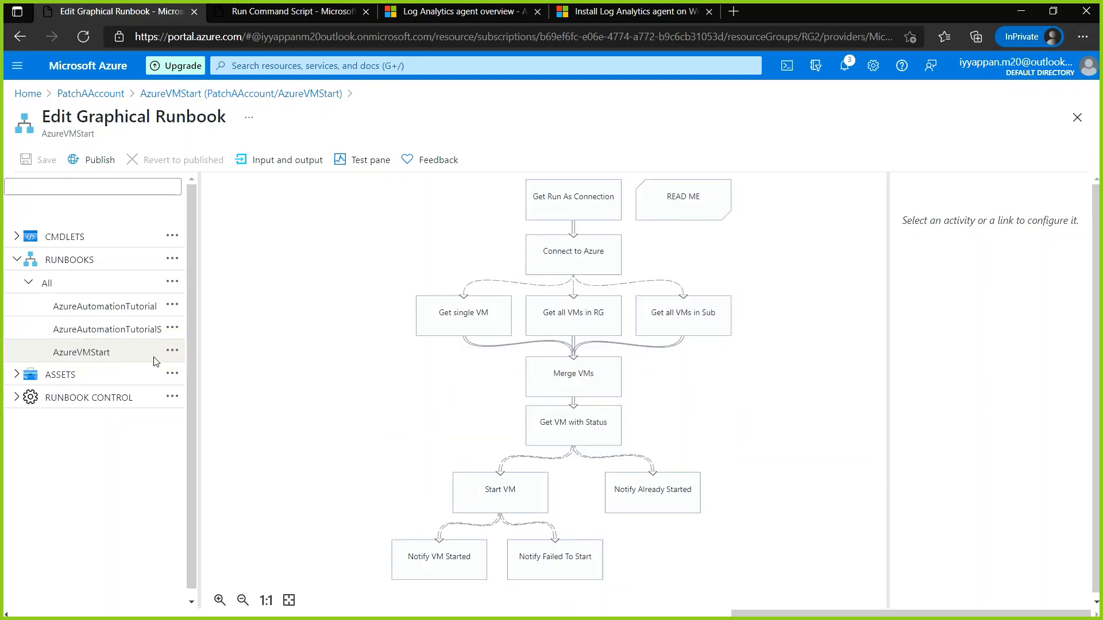
Look over the asset types in the graphical editor library and check the AzureVMStart runbook's jobs and schedules.
{"action": "left_click", "coordinate": [16, 376]}
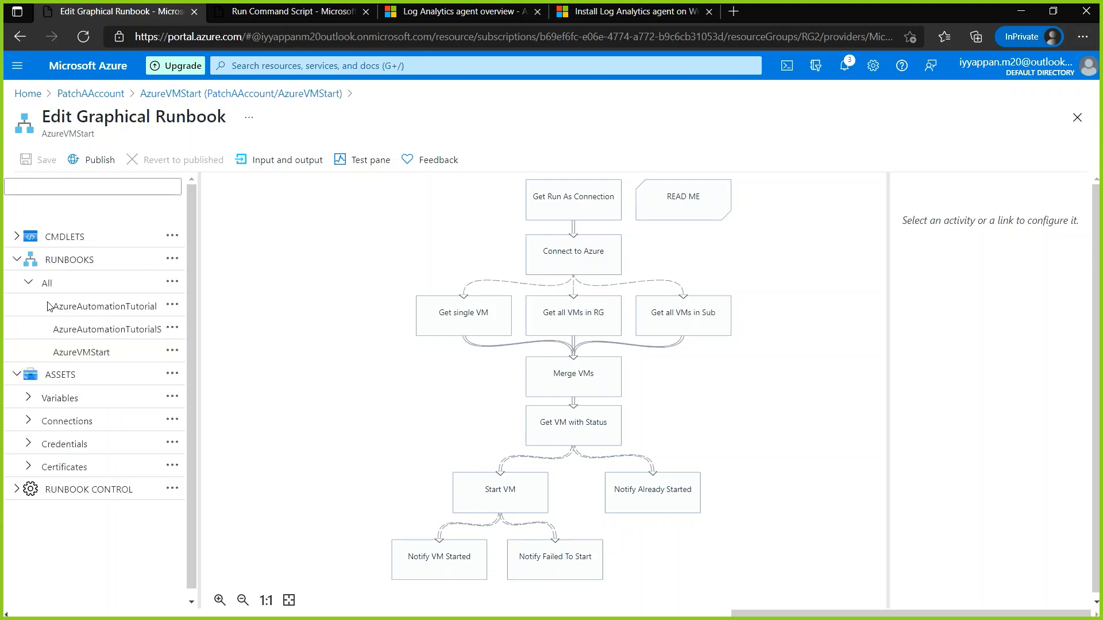
{"action": "left_click", "coordinate": [219, 95]}
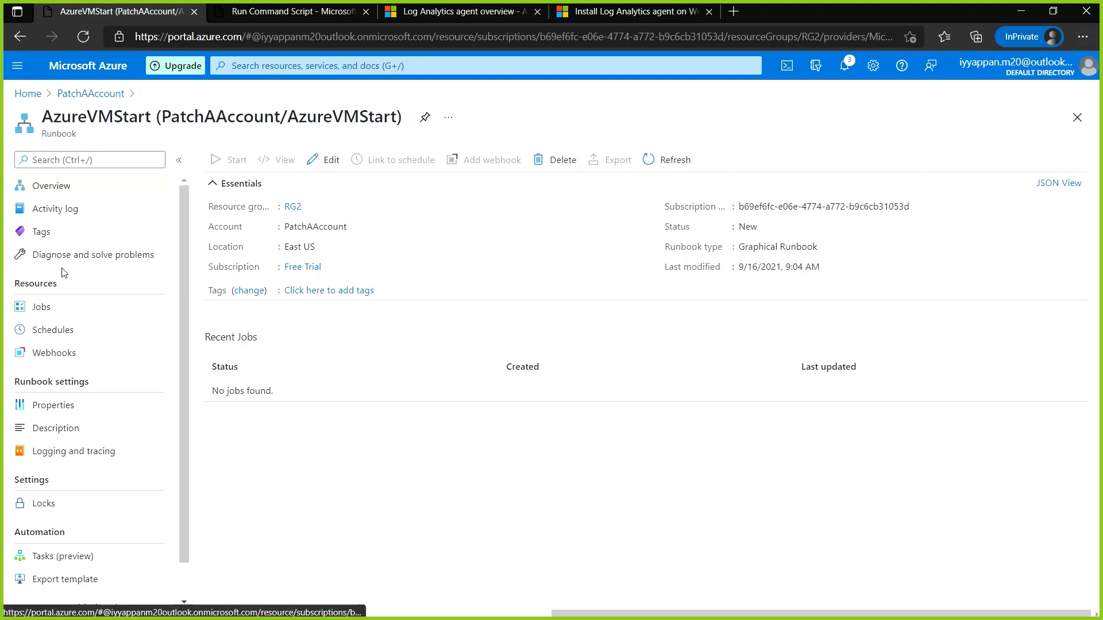
{"action": "left_click", "coordinate": [117, 313]}
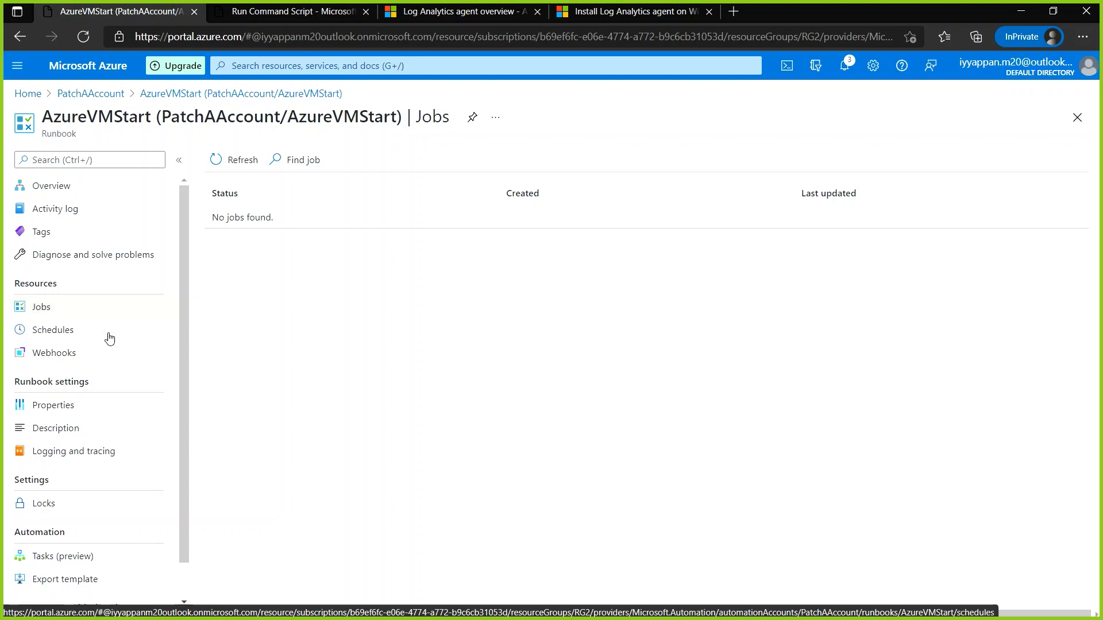
{"action": "left_click", "coordinate": [109, 338]}
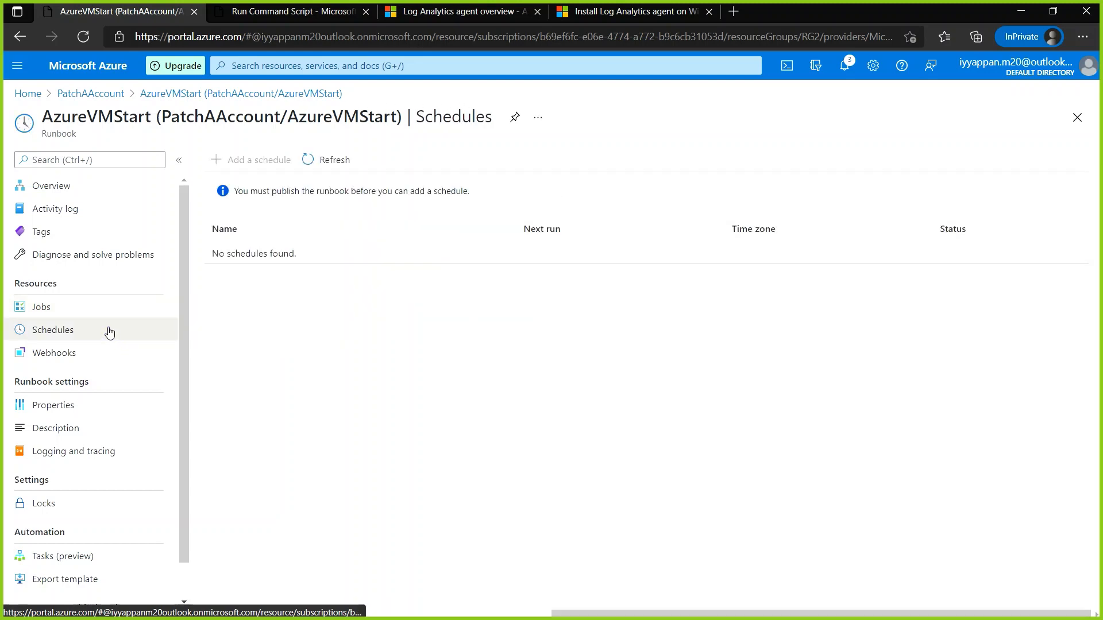
{"action": "left_click_drag", "start_coordinate": [276, 191], "coordinate": [467, 193]}
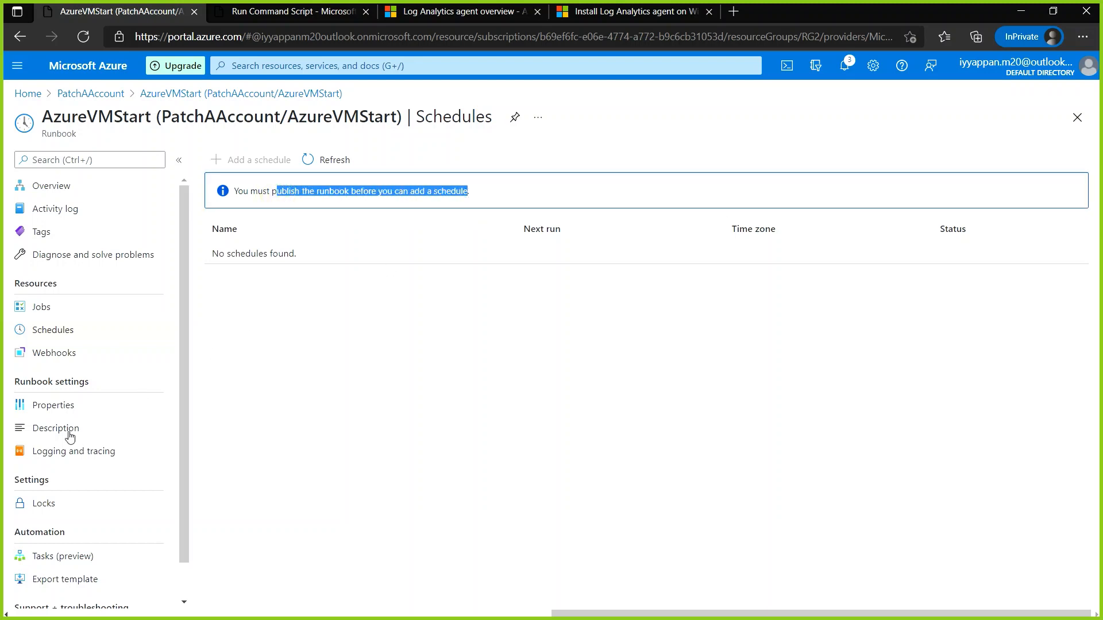
{"action": "scroll", "coordinate": [69, 434], "scroll_direction": "down", "scroll_amount": 1}
{"action": "scroll", "coordinate": [75, 430], "scroll_direction": "up", "scroll_amount": 1}
Try to go back from the AzureVMStart runbook's schedules to PatchAAccount's runbooks list.
{"action": "left_click", "coordinate": [19, 38]}
{"action": "left_click", "coordinate": [19, 38]}
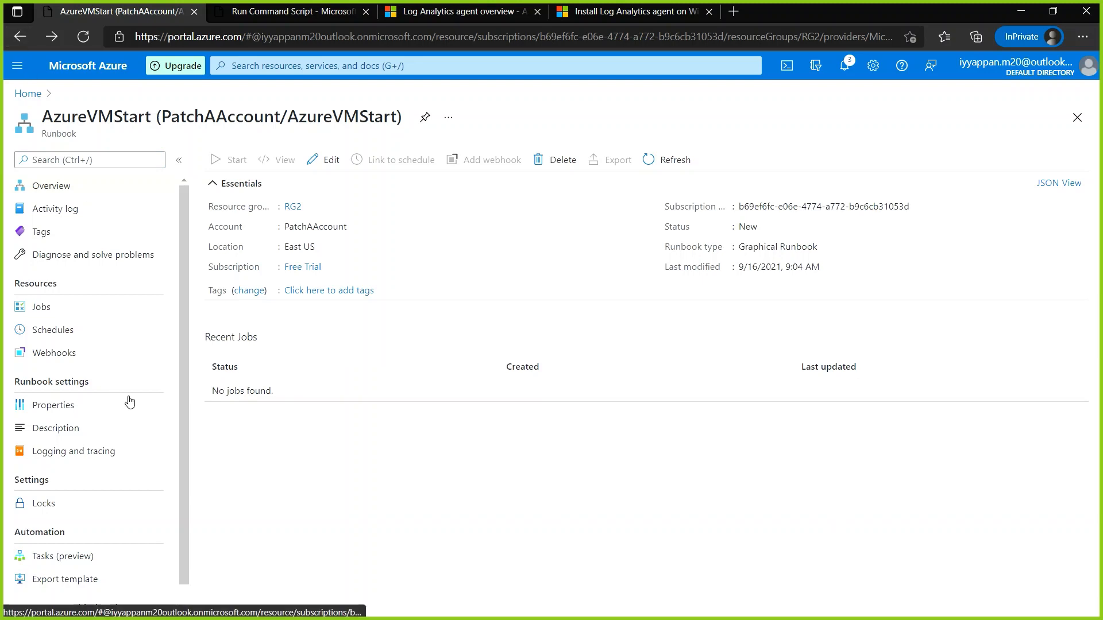
{"action": "scroll", "coordinate": [131, 402], "scroll_direction": "down", "scroll_amount": 1}
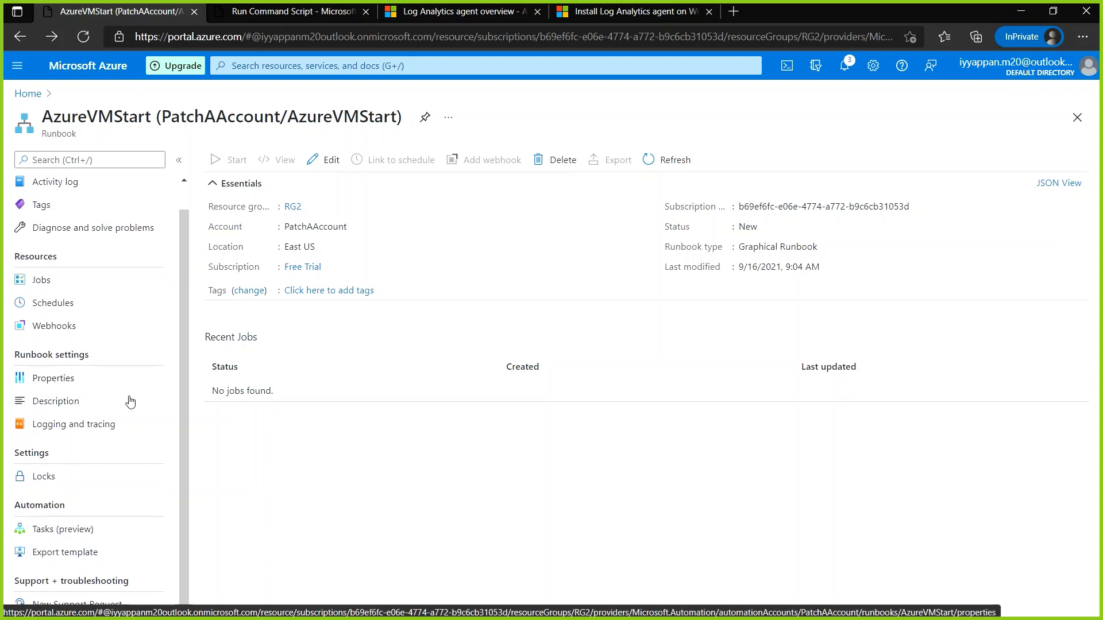
{"action": "scroll", "coordinate": [131, 402], "scroll_direction": "up", "scroll_amount": 1}
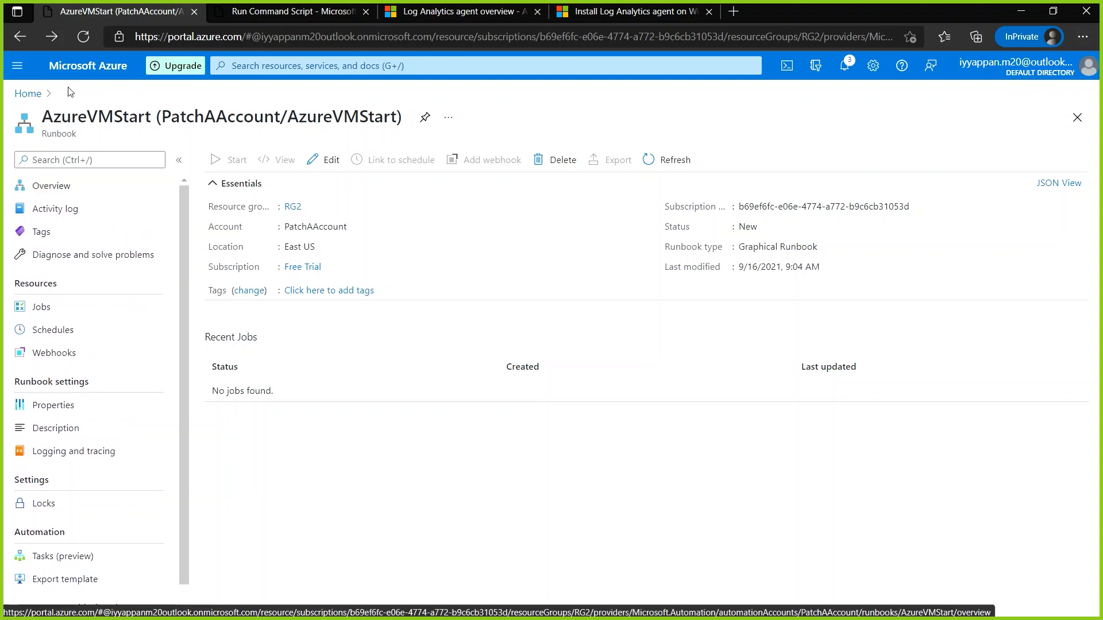
{"action": "left_click", "coordinate": [19, 38]}
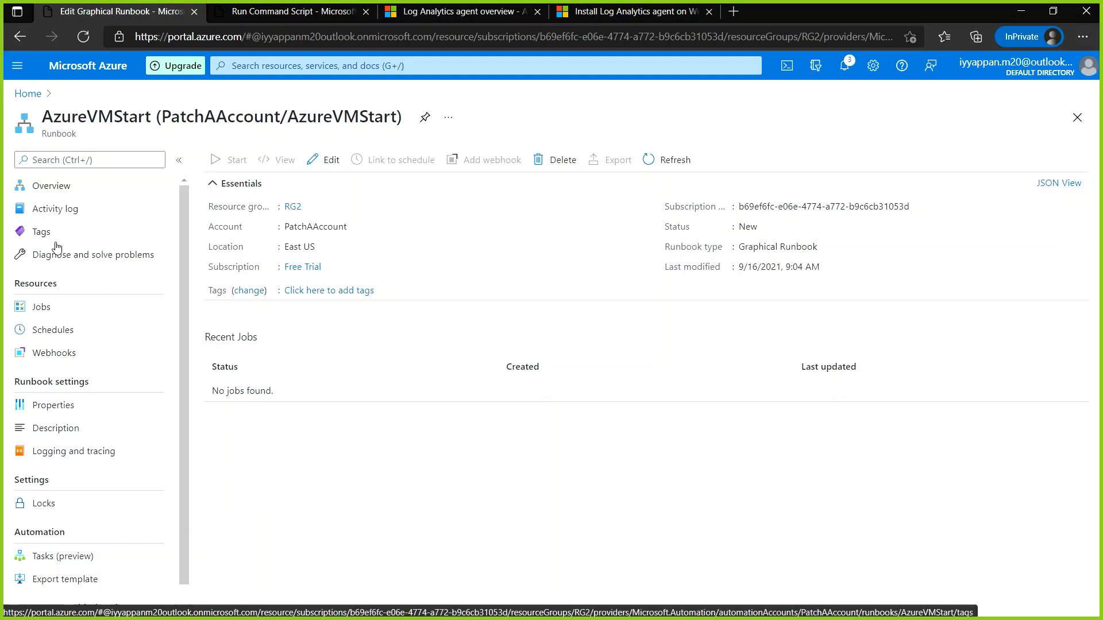
{"action": "scroll", "coordinate": [85, 409], "scroll_direction": "down", "scroll_amount": 1}
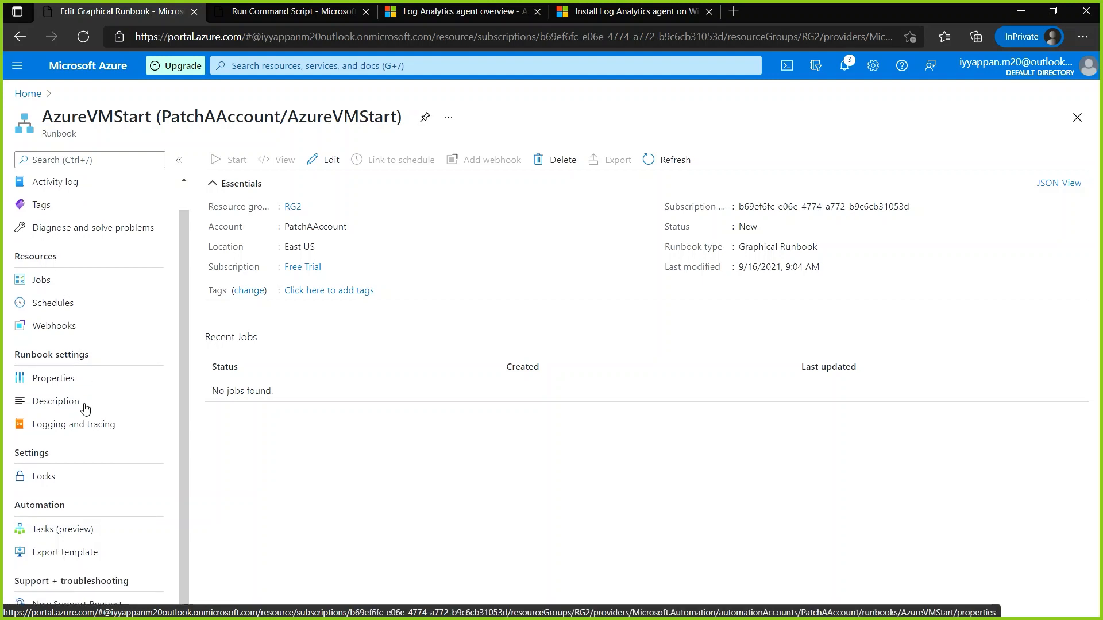
{"action": "scroll", "coordinate": [85, 409], "scroll_direction": "up", "scroll_amount": 1}
{"action": "left_click", "coordinate": [19, 37]}
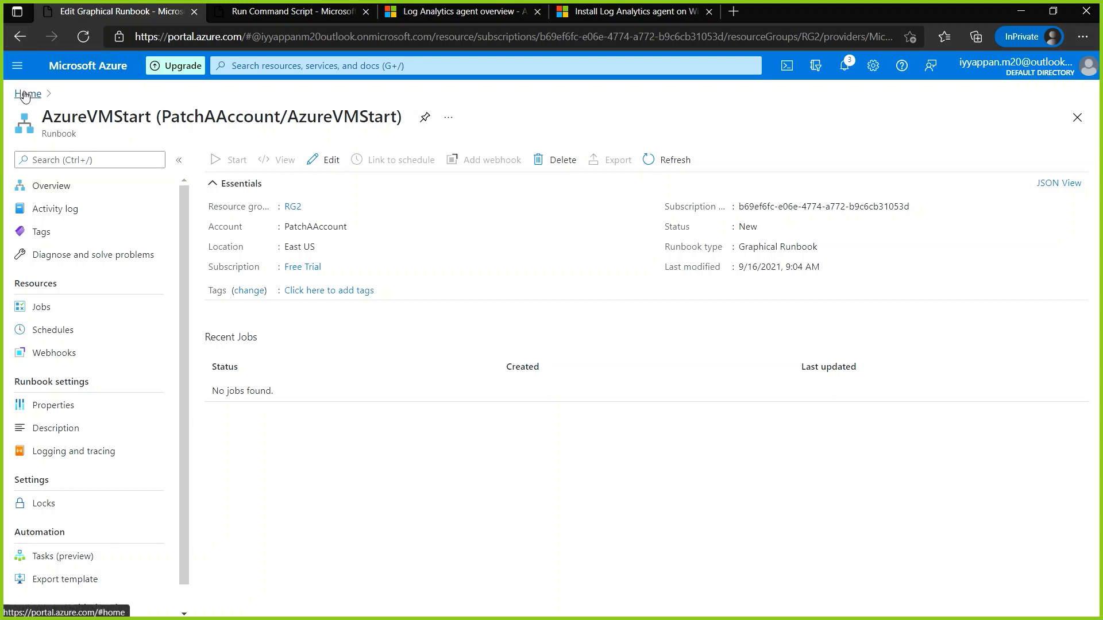
{"action": "scroll", "coordinate": [102, 327], "scroll_direction": "down", "scroll_amount": 1}
{"action": "scroll", "coordinate": [155, 184], "scroll_direction": "up", "scroll_amount": 1}
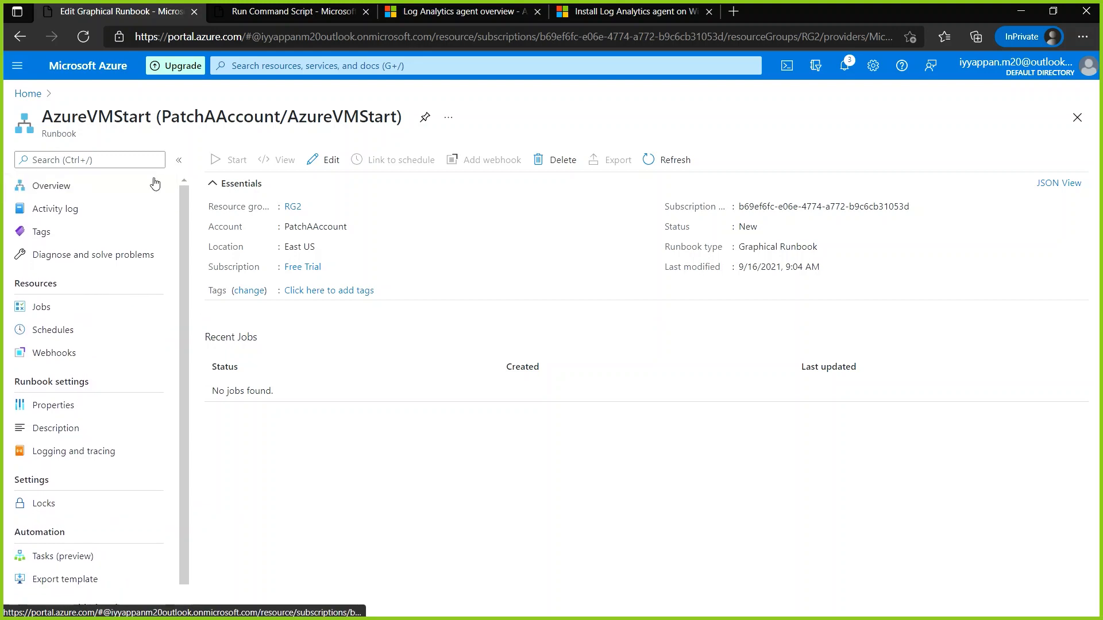
Open PatchAAccount from the portal's Automation Accounts list and review the recent portal notifications.
{"action": "left_click", "coordinate": [85, 65]}
{"action": "left_click", "coordinate": [274, 150]}
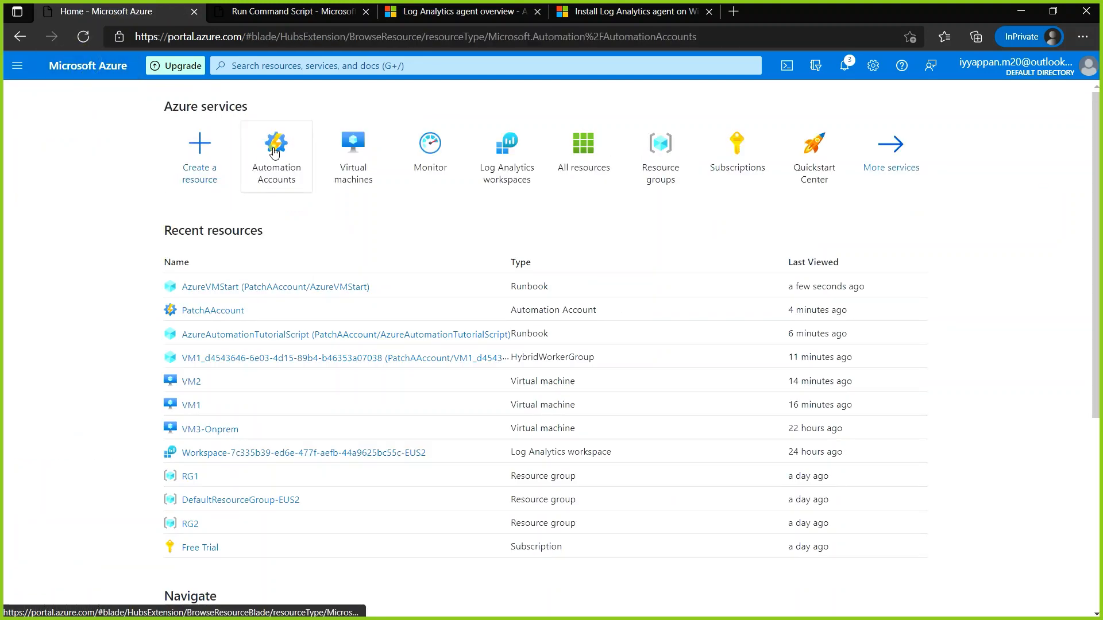
{"action": "left_click", "coordinate": [97, 277]}
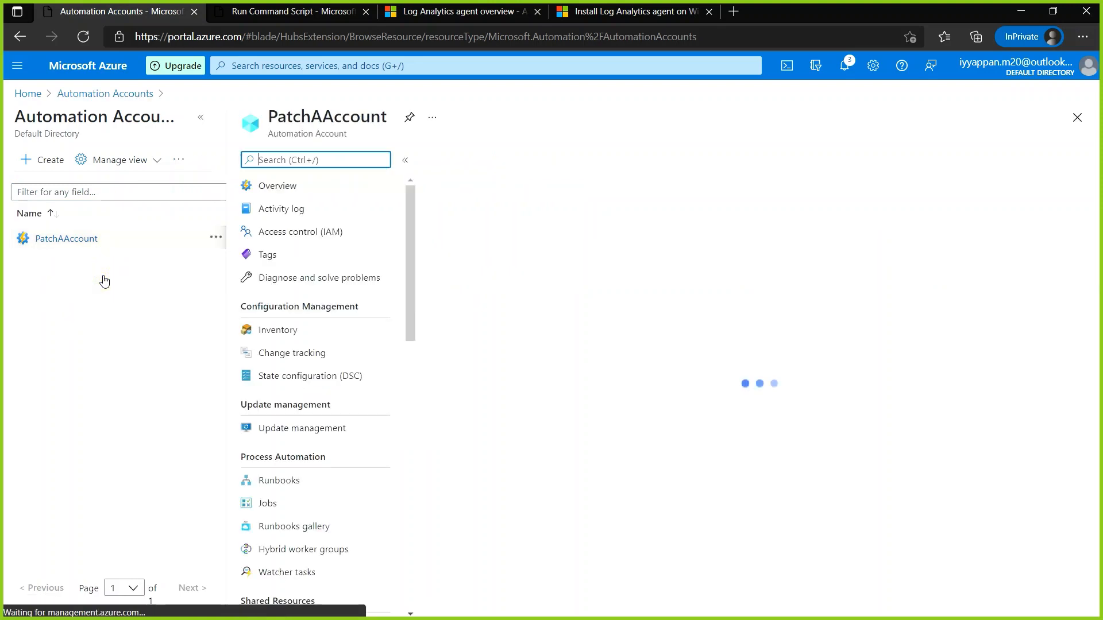
{"action": "scroll", "coordinate": [282, 333], "scroll_direction": "down", "scroll_amount": 3}
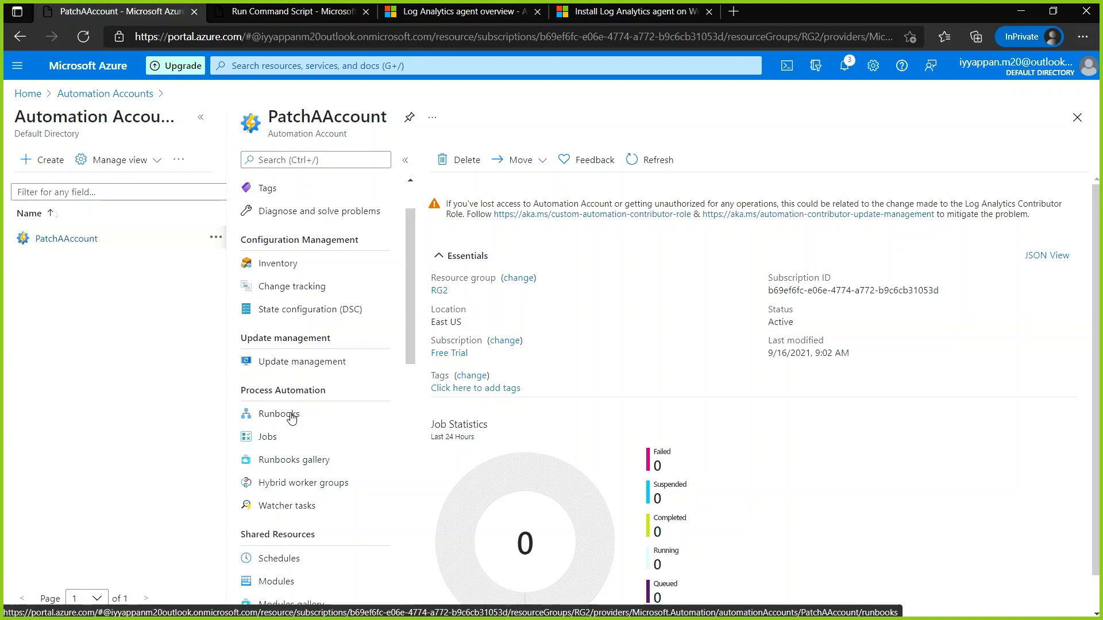
{"action": "left_click", "coordinate": [845, 67]}
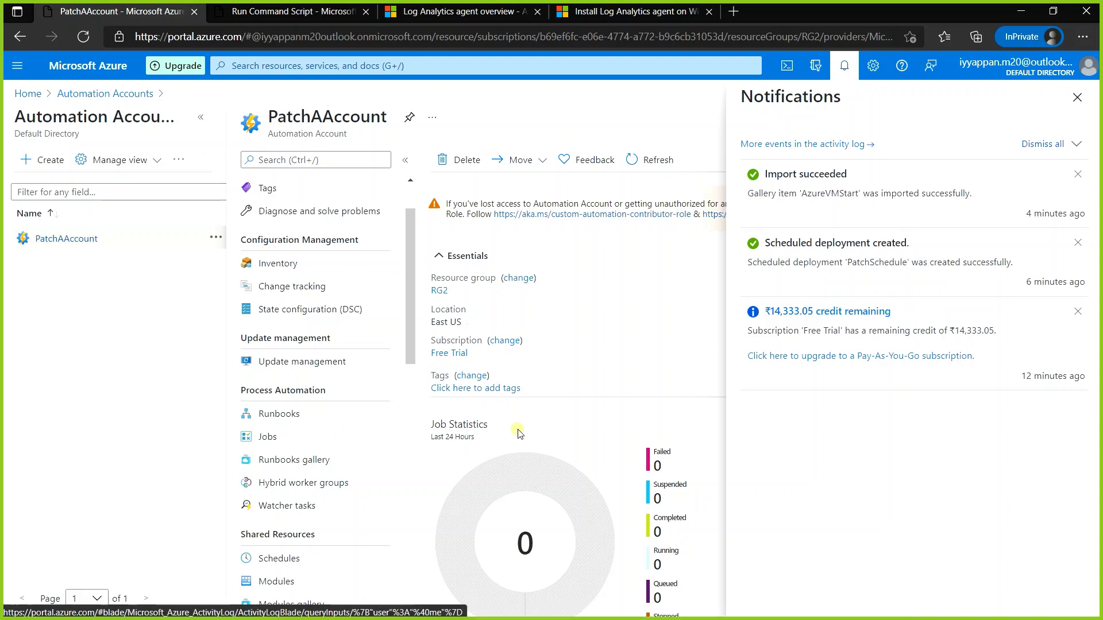
{"action": "left_click", "coordinate": [1076, 98]}
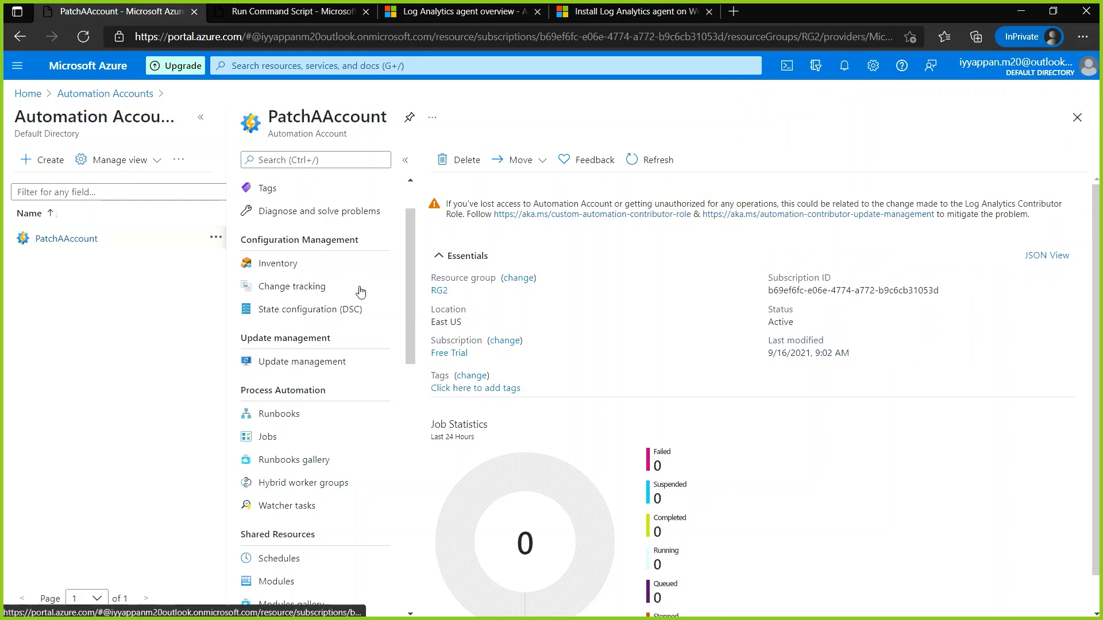
Open the AzureVMStart runbook from PatchAAccount's runbooks list and view its resource JSON.
{"action": "left_click", "coordinate": [283, 423]}
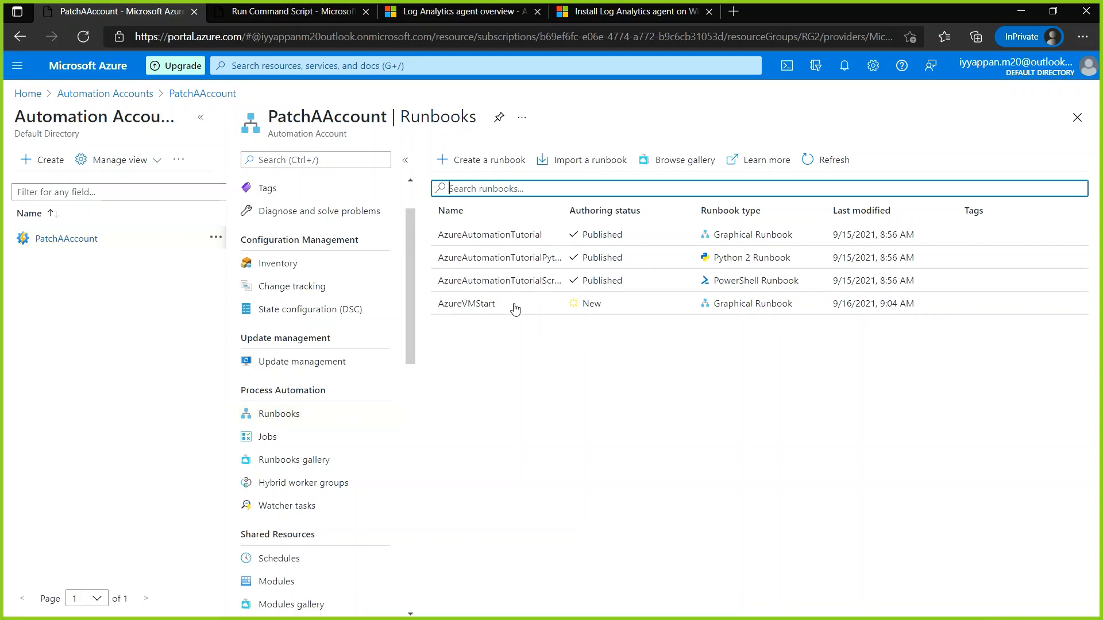
{"action": "left_click", "coordinate": [580, 312]}
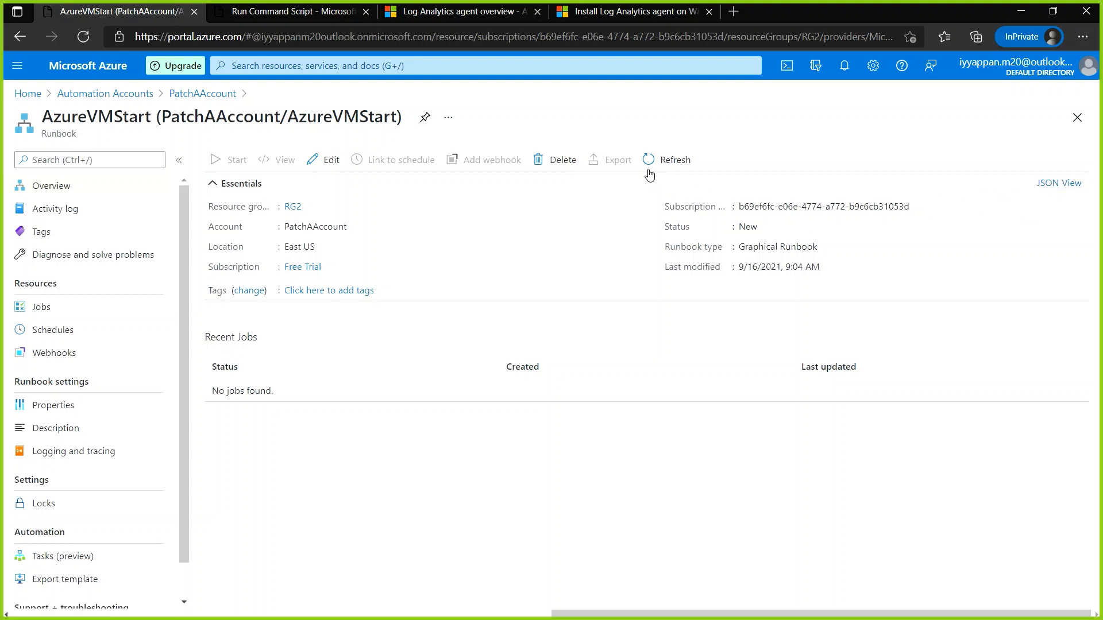
{"action": "left_click", "coordinate": [1064, 191]}
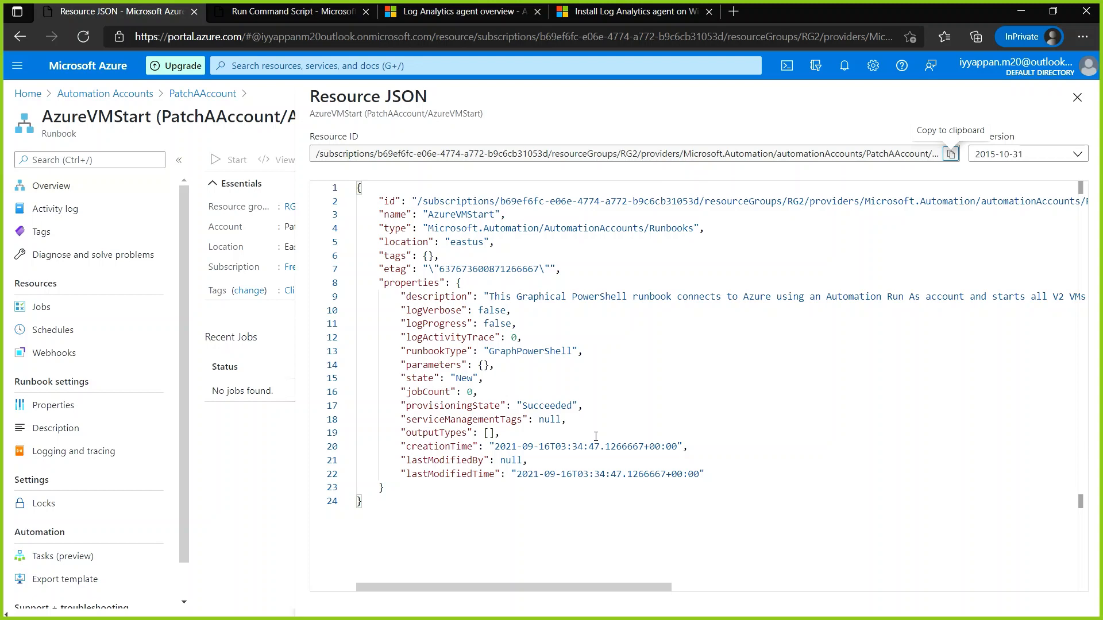
{"action": "left_click", "coordinate": [1077, 97]}
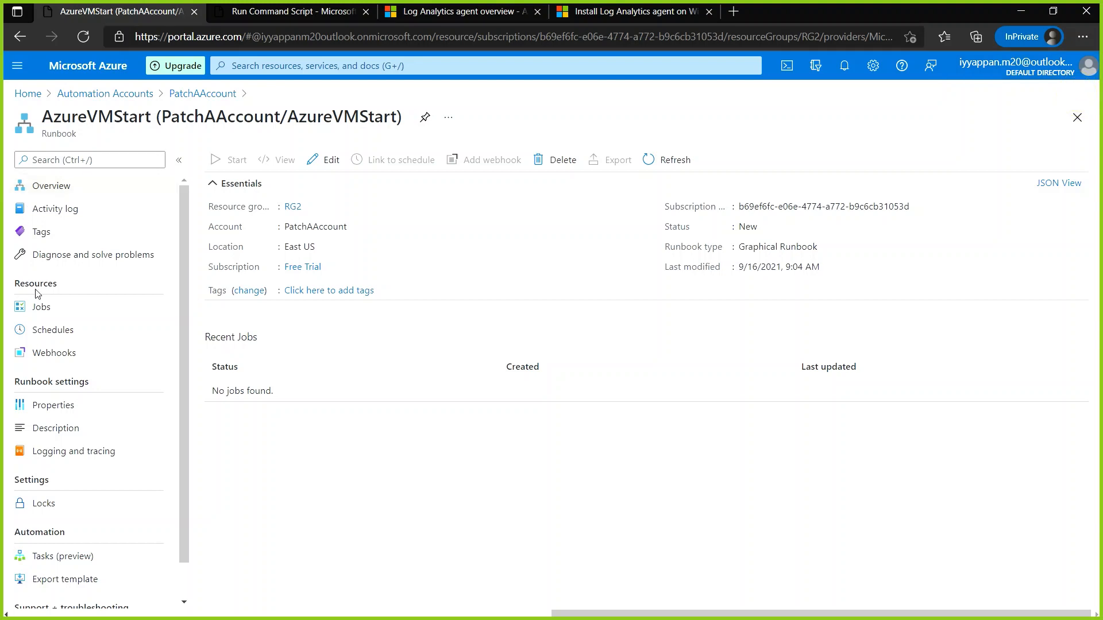
{"action": "scroll", "coordinate": [38, 294], "scroll_direction": "down", "scroll_amount": 1}
{"action": "scroll", "coordinate": [63, 305], "scroll_direction": "up", "scroll_amount": 1}
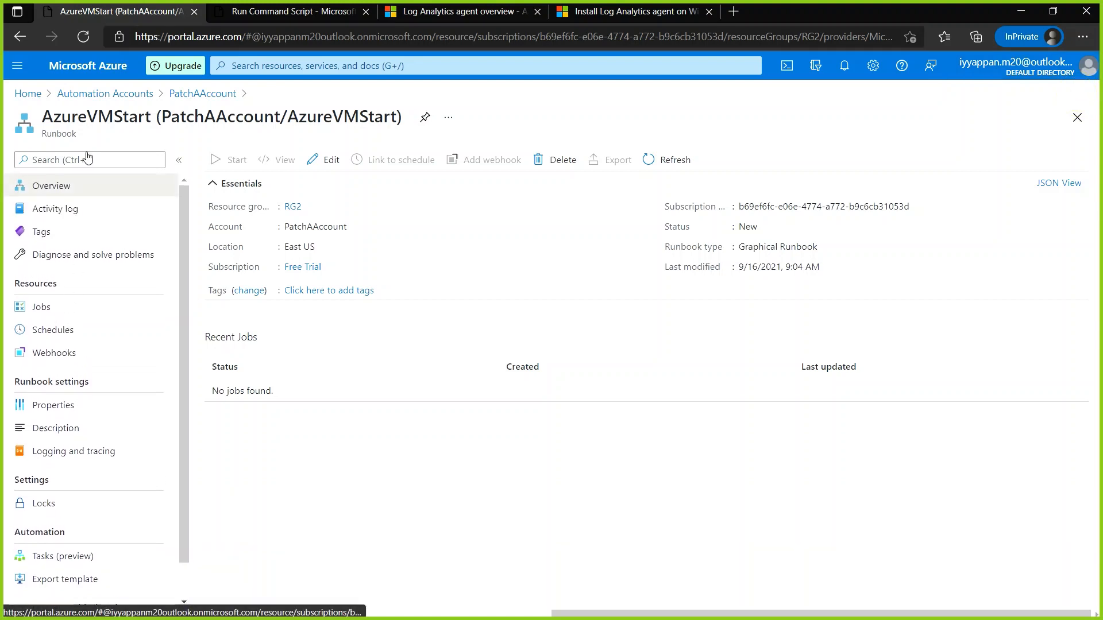
Open AzureAutomationTutorialScript in the PowerShell runbook editor, read through its script, and return to PatchAAccount's runbooks list.
{"action": "left_click", "coordinate": [22, 38]}
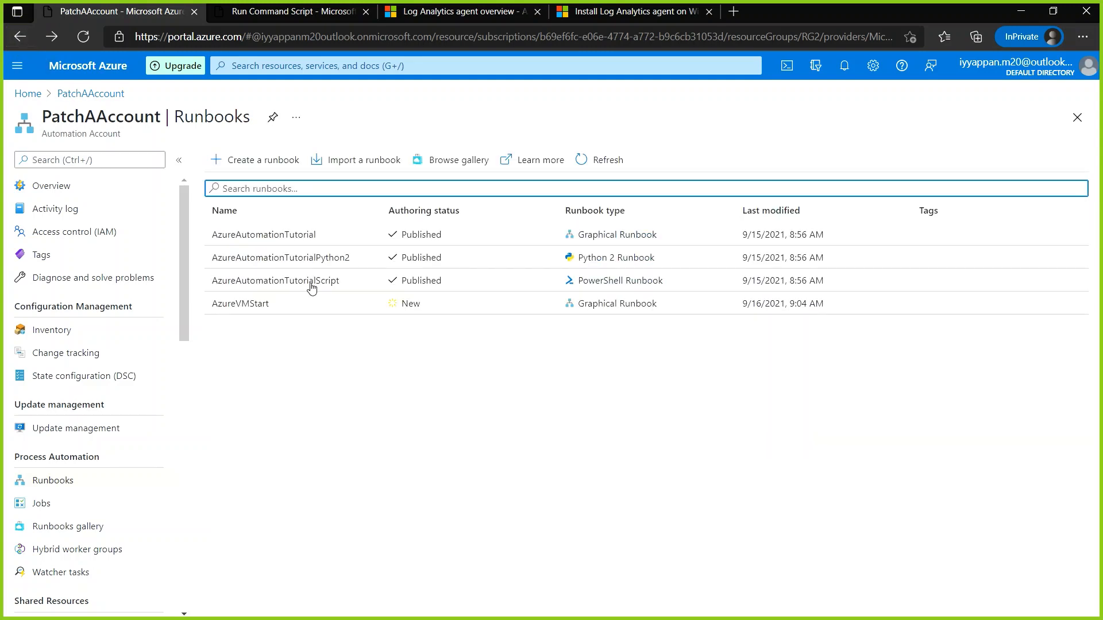
{"action": "left_click", "coordinate": [533, 282]}
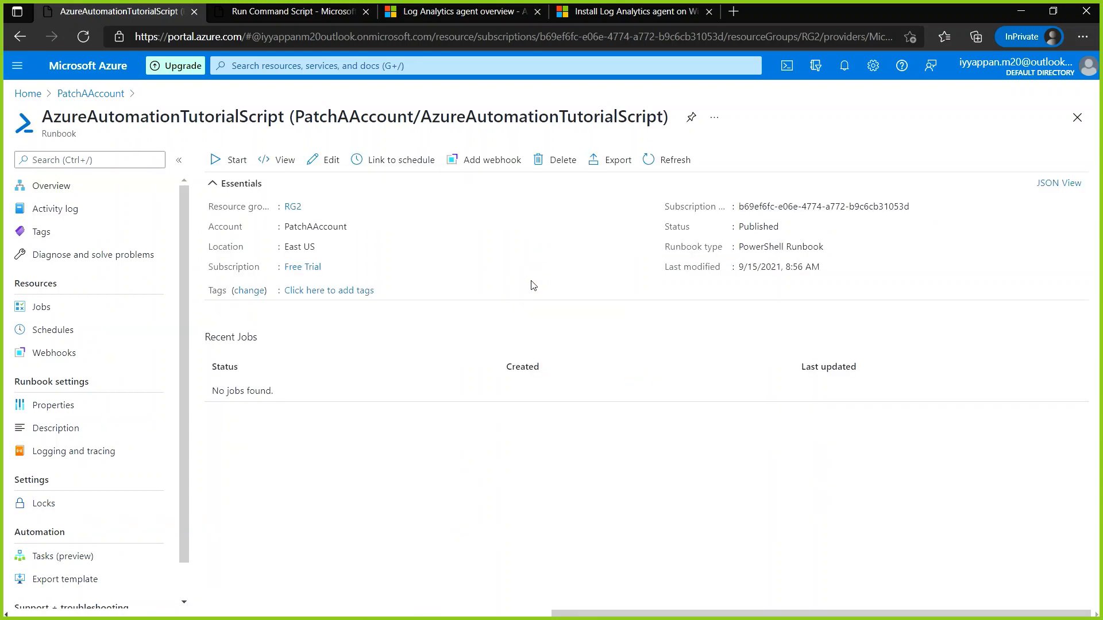
{"action": "left_click", "coordinate": [329, 166]}
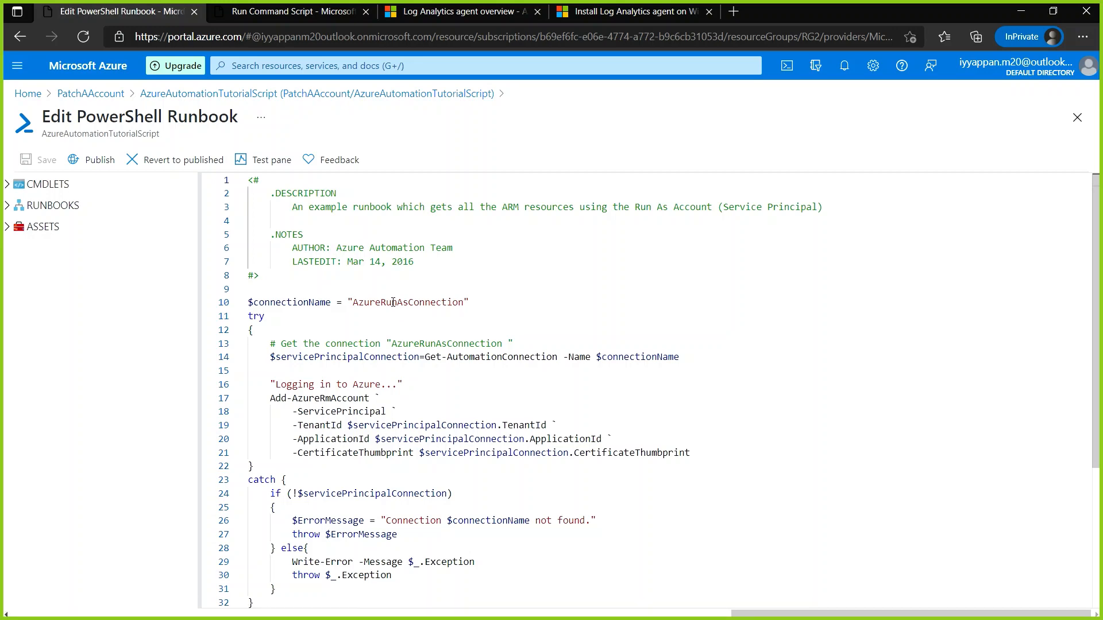
{"action": "scroll", "coordinate": [393, 303], "scroll_direction": "down", "scroll_amount": 5}
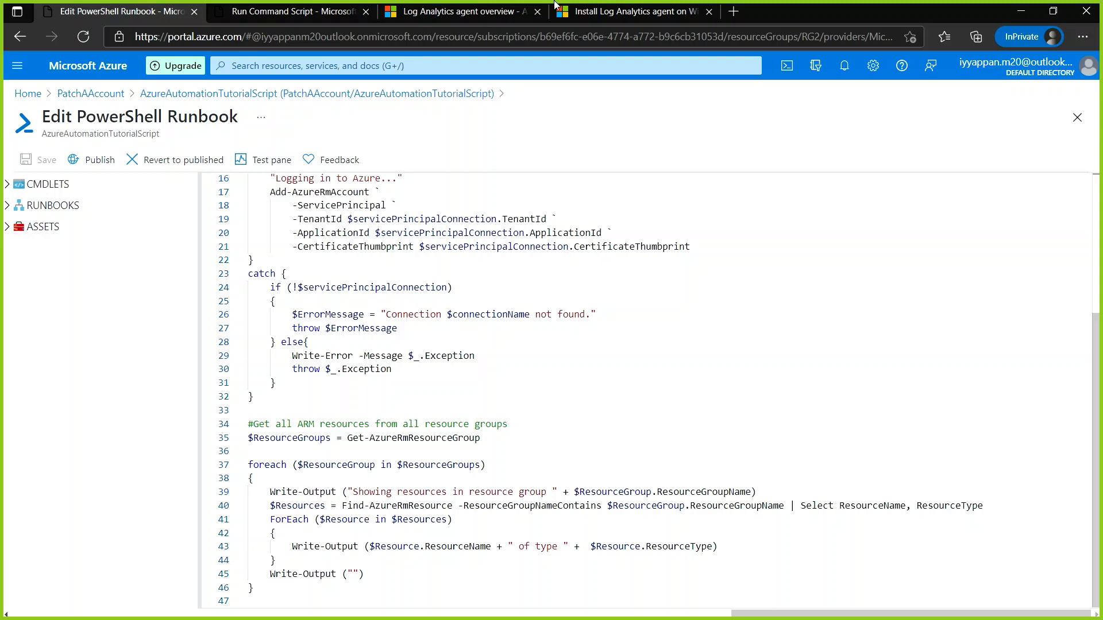
{"action": "left_click", "coordinate": [210, 97]}
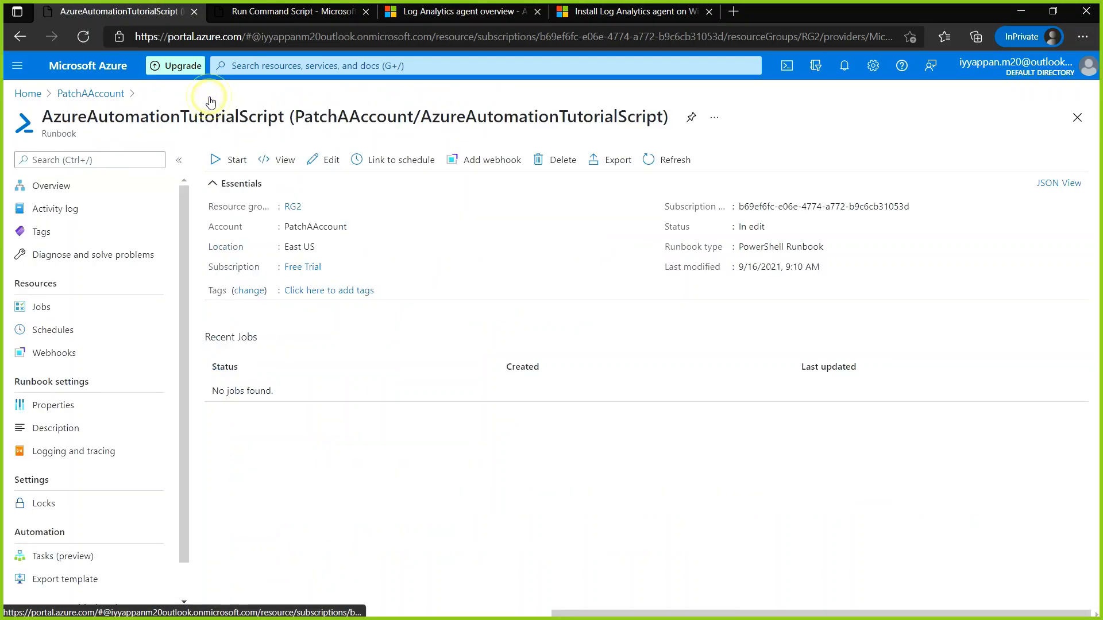
{"action": "left_click", "coordinate": [83, 98]}
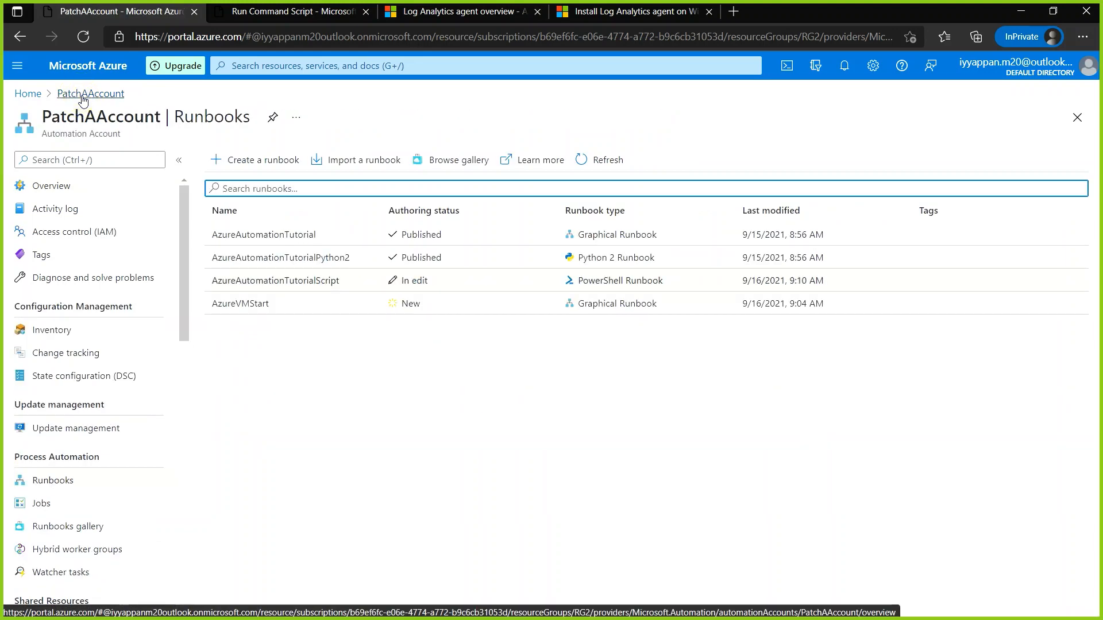
{"action": "left_click", "coordinate": [311, 307]}
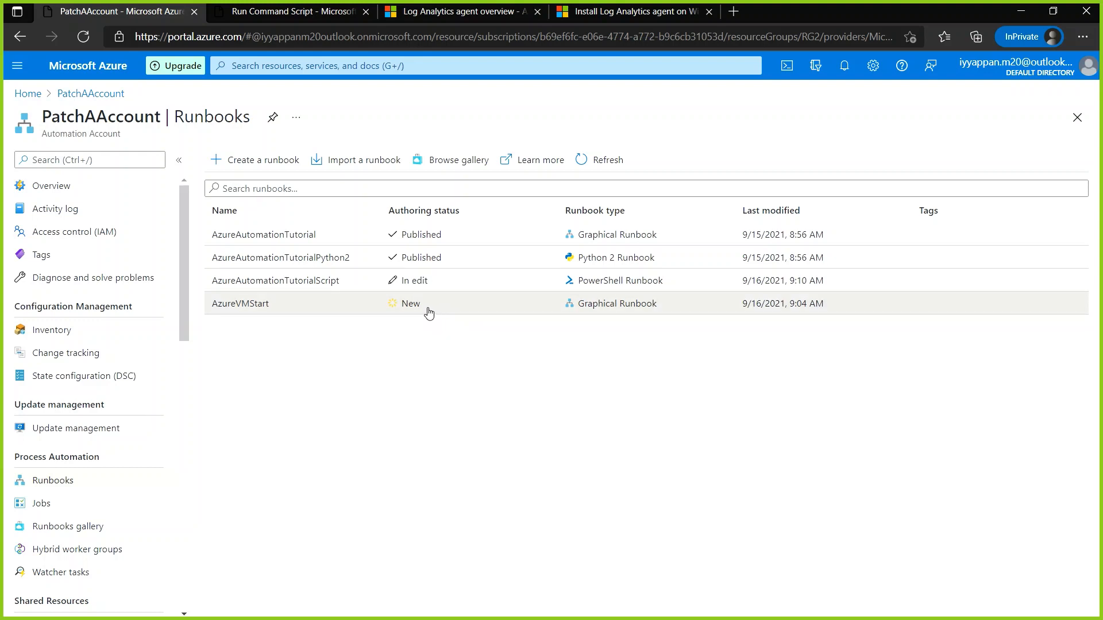
Browse PatchAAccount's runbooks gallery and open the PowerShell version of Start Azure V2 VMs to read its source script.
{"action": "left_click", "coordinate": [79, 537]}
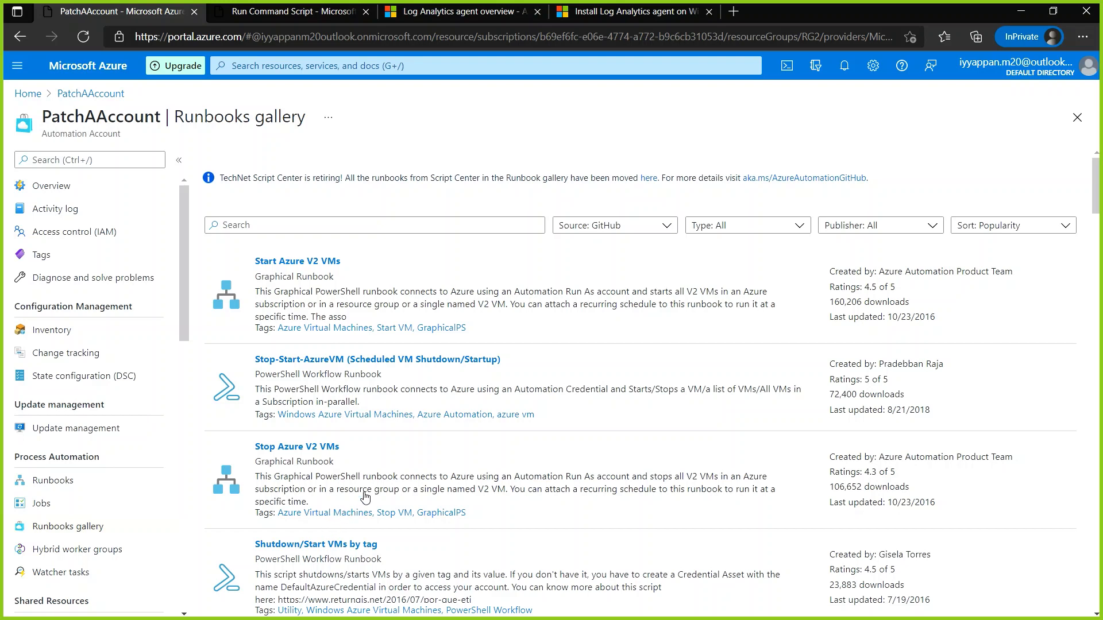
{"action": "scroll", "coordinate": [377, 470], "scroll_direction": "down", "scroll_amount": 5}
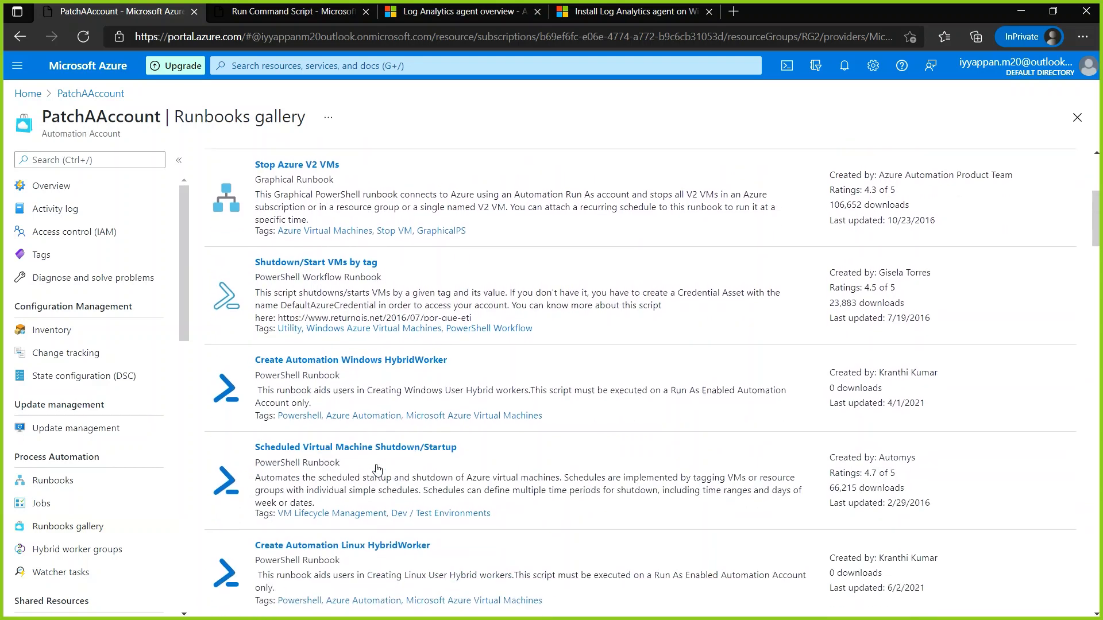
{"action": "scroll", "coordinate": [380, 467], "scroll_direction": "up", "scroll_amount": 5}
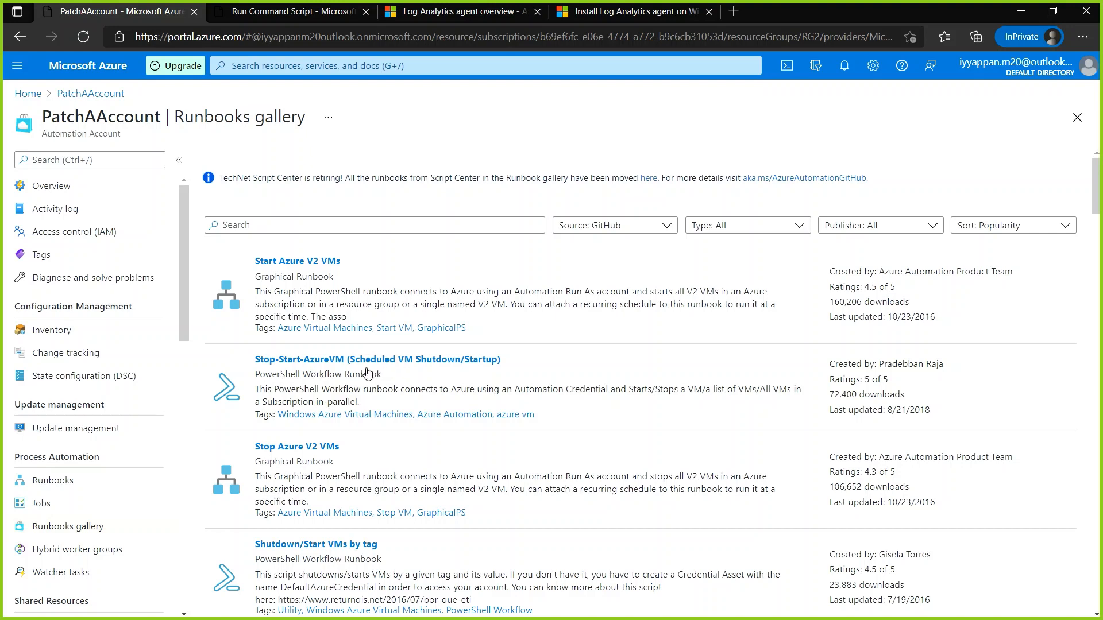
{"action": "scroll", "coordinate": [368, 374], "scroll_direction": "down", "scroll_amount": 9}
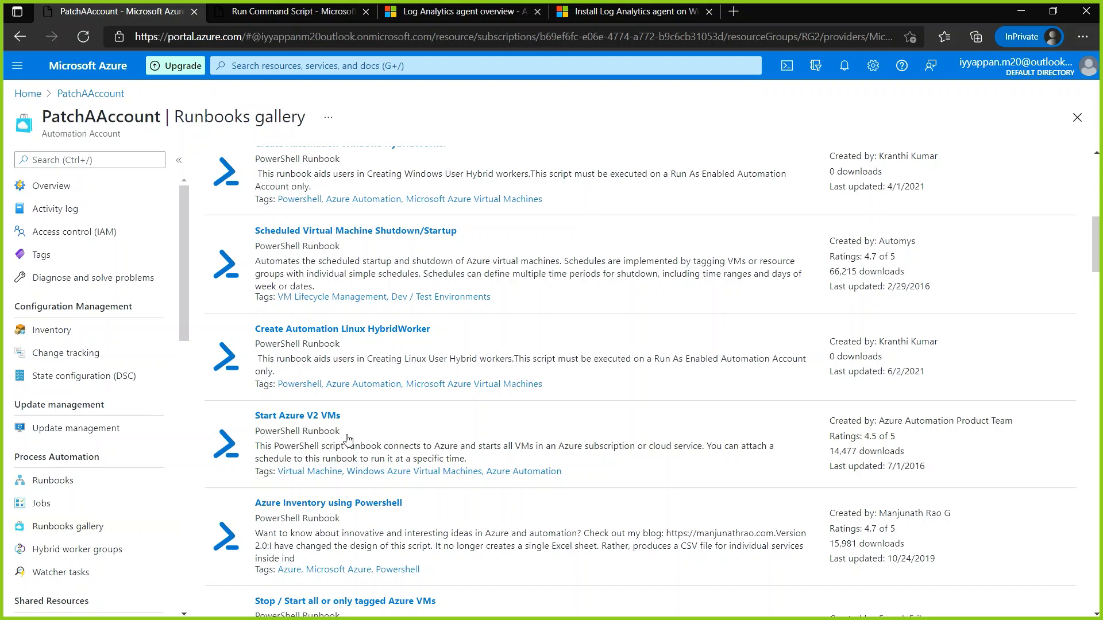
{"action": "left_click", "coordinate": [347, 439]}
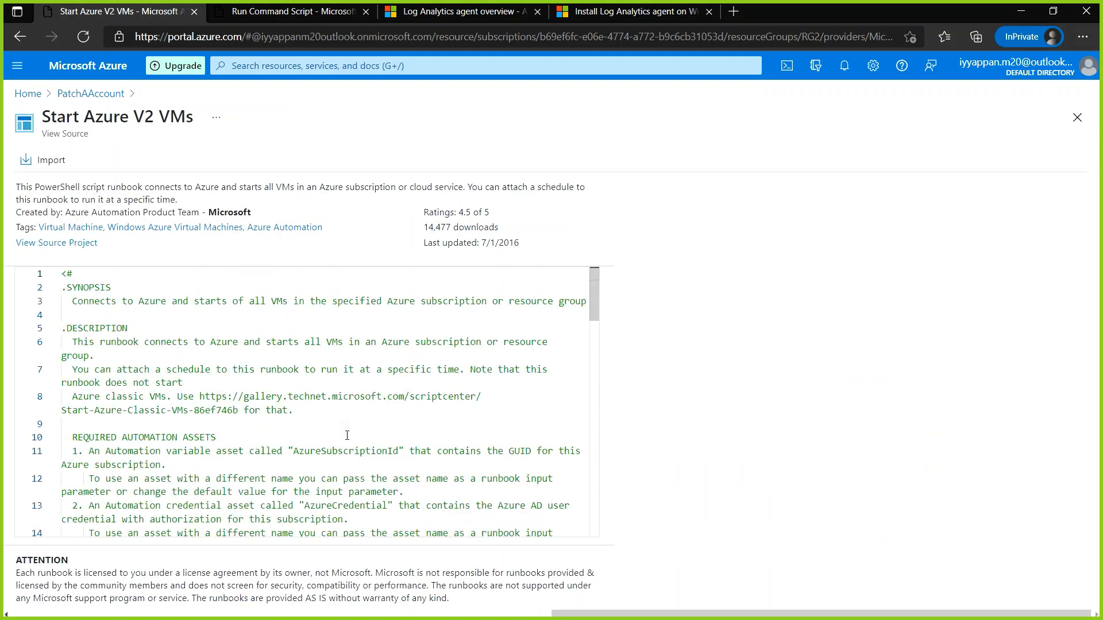
{"action": "scroll", "coordinate": [250, 414], "scroll_direction": "down", "scroll_amount": 5}
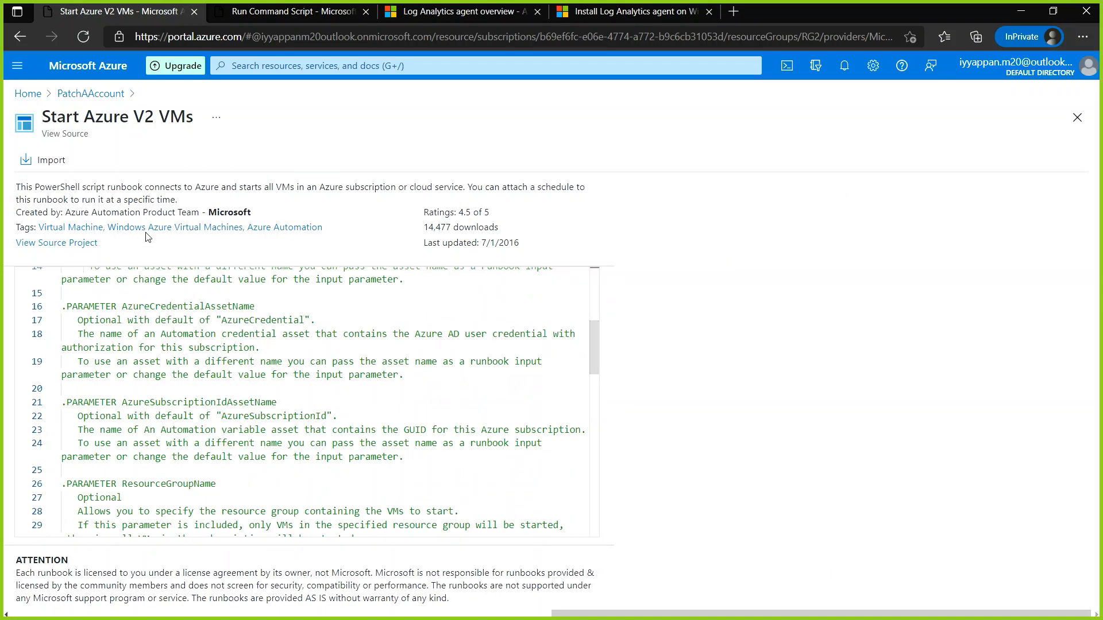
Read through the Start Azure V2 VMs source script, import it as AzureVMStartCMD, and dismiss the import notification.
{"action": "scroll", "coordinate": [162, 395], "scroll_direction": "up", "scroll_amount": 5}
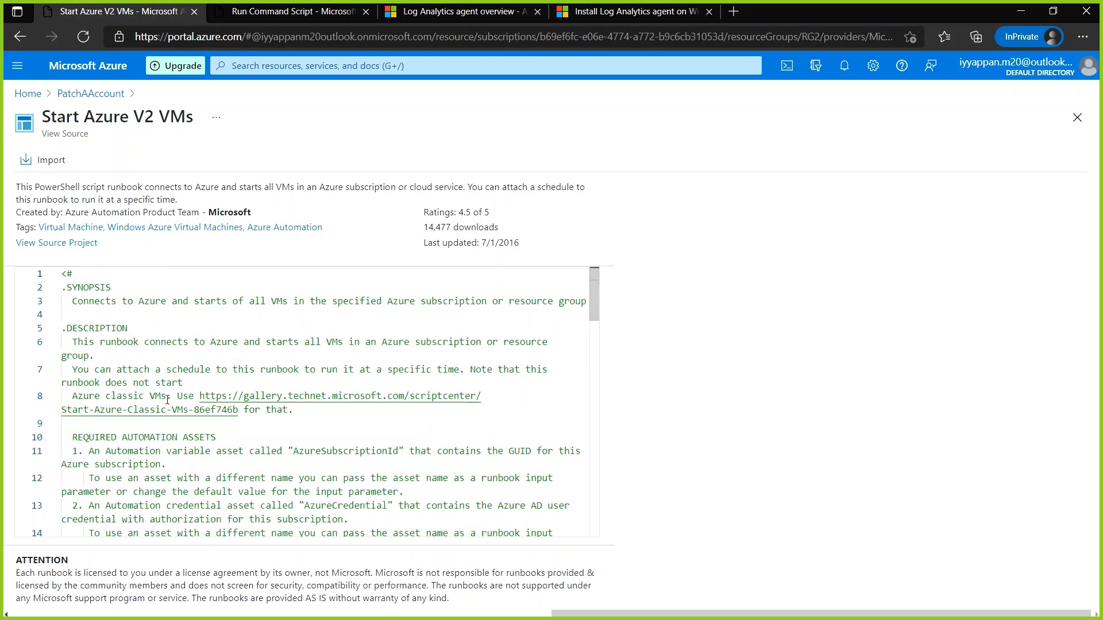
{"action": "scroll", "coordinate": [168, 401], "scroll_direction": "down", "scroll_amount": 10}
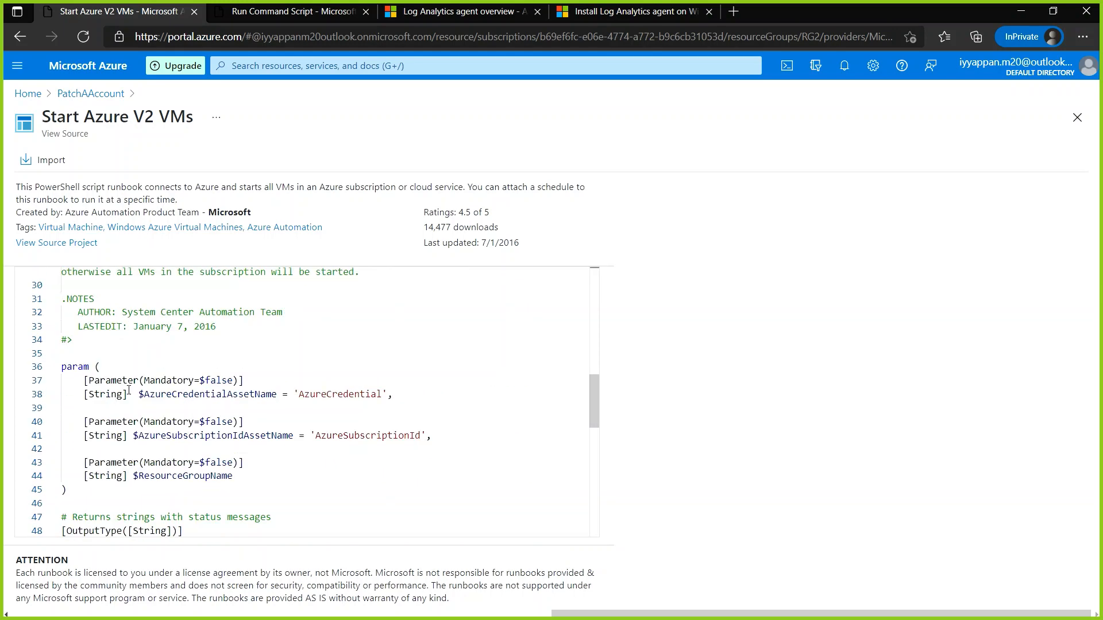
{"action": "scroll", "coordinate": [130, 391], "scroll_direction": "down", "scroll_amount": 8}
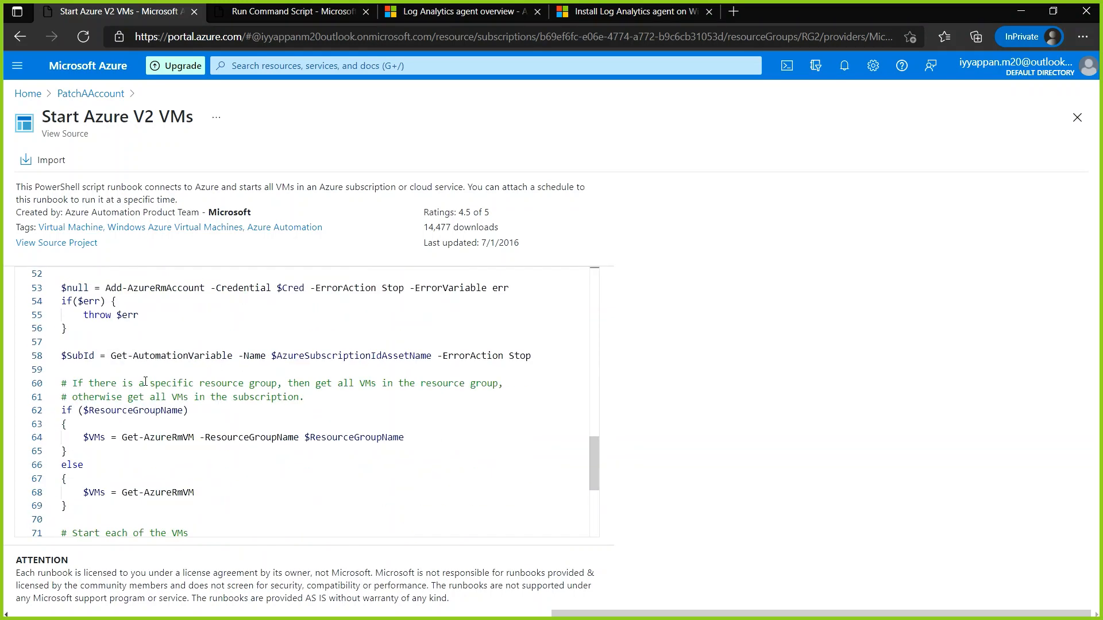
{"action": "left_click", "coordinate": [49, 161]}
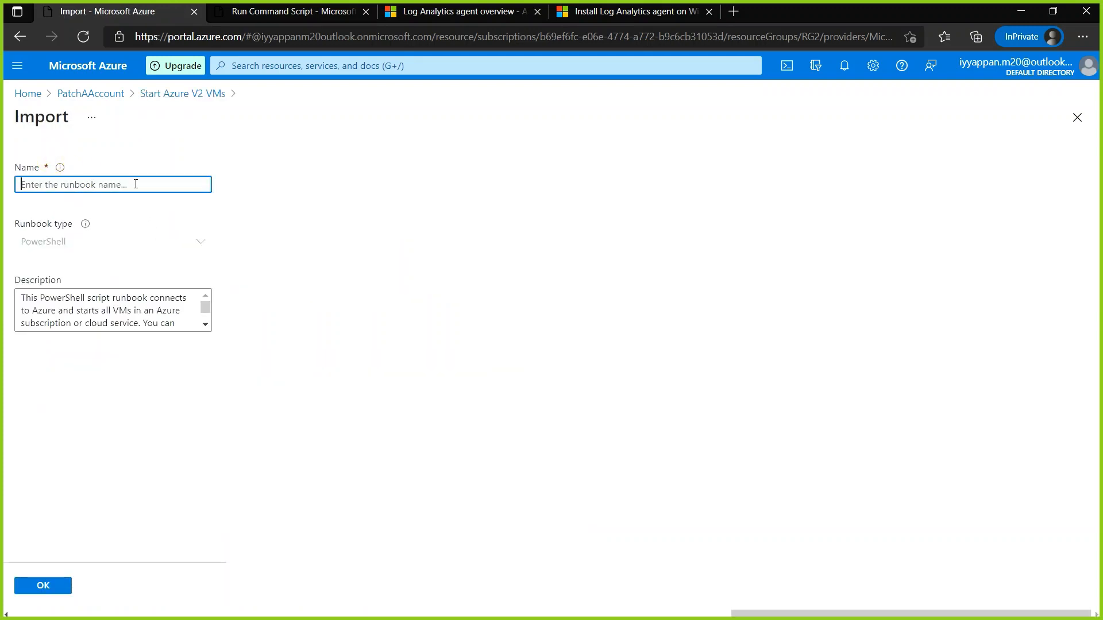
{"action": "type", "text": "AzureVMStartCMD"}
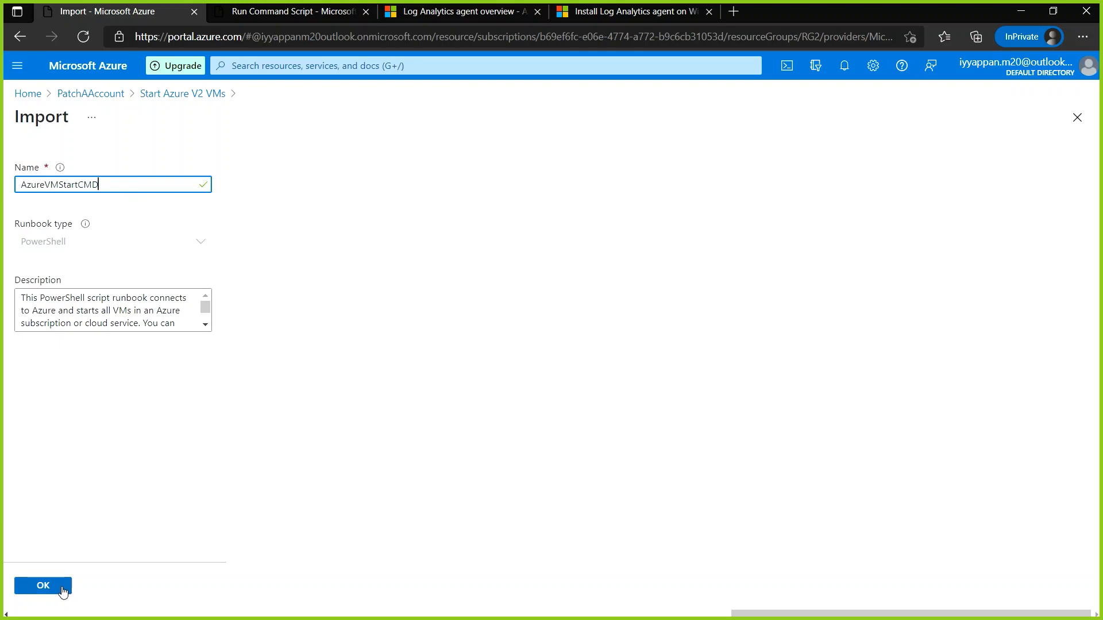
{"action": "left_click", "coordinate": [46, 586]}
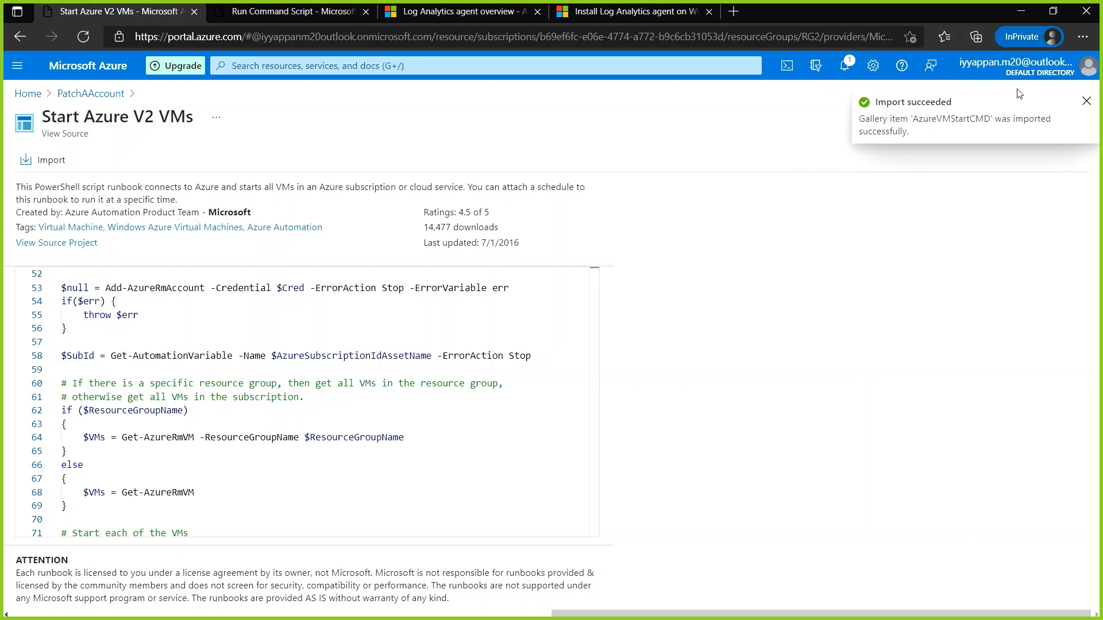
{"action": "left_click", "coordinate": [1088, 100]}
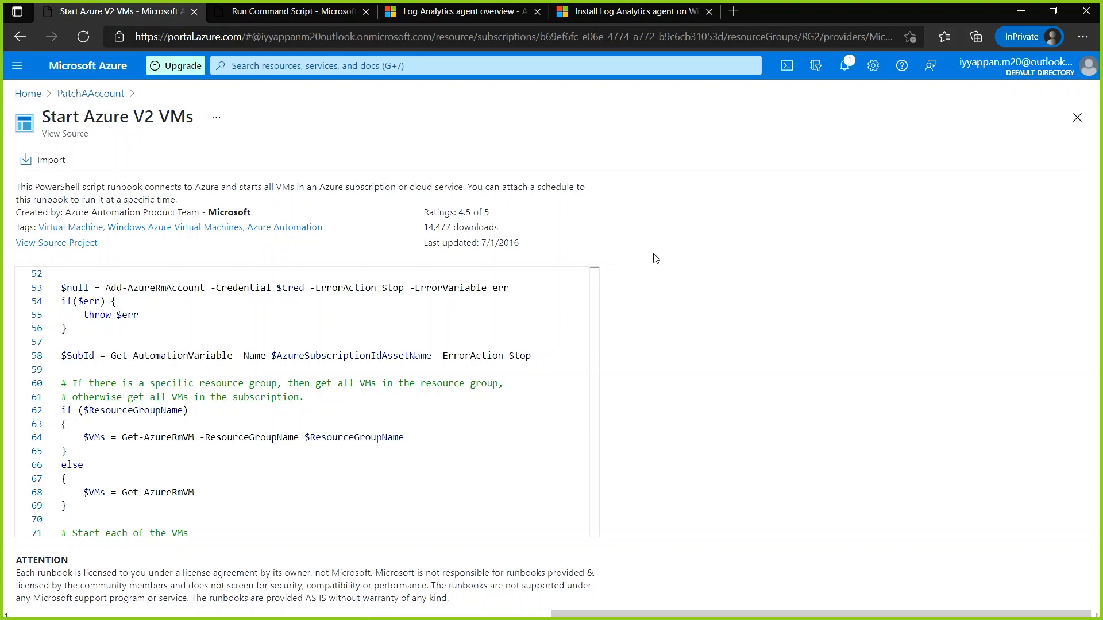
Open AzureVMStartCMD from PatchAAccount's runbooks list in the PowerShell editor and read through its whole script.
{"action": "left_click", "coordinate": [105, 99]}
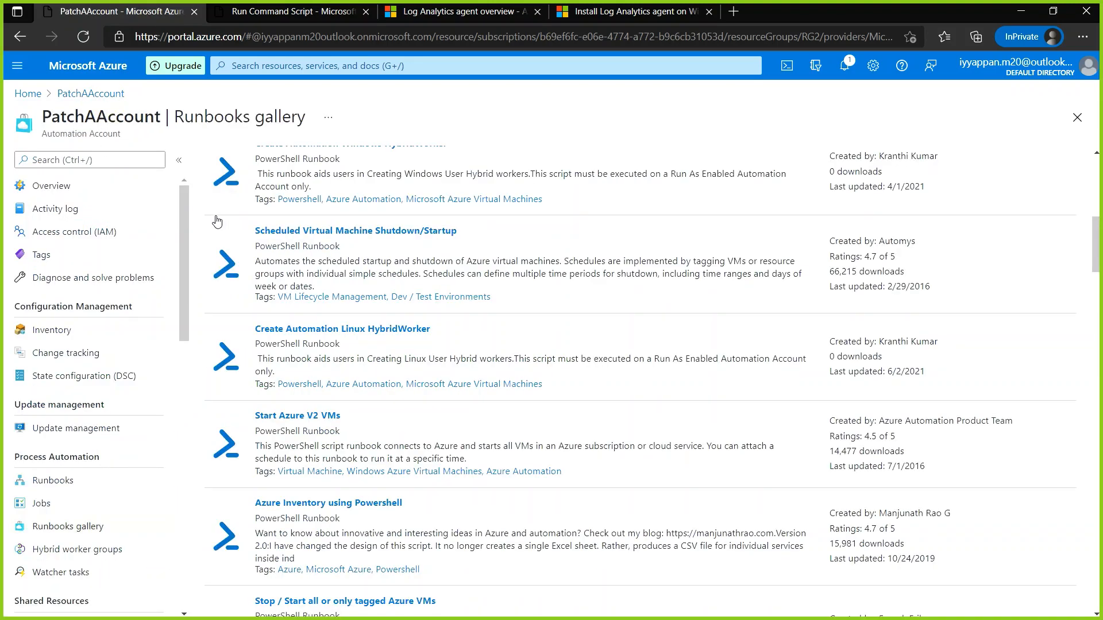
{"action": "left_click", "coordinate": [91, 481]}
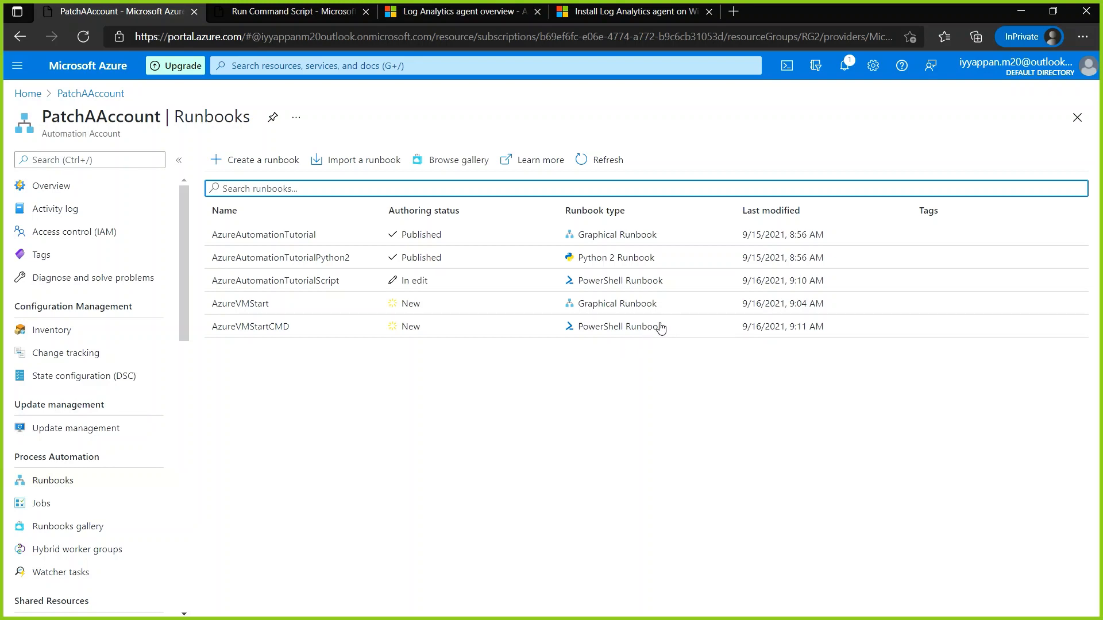
{"action": "left_click", "coordinate": [441, 335]}
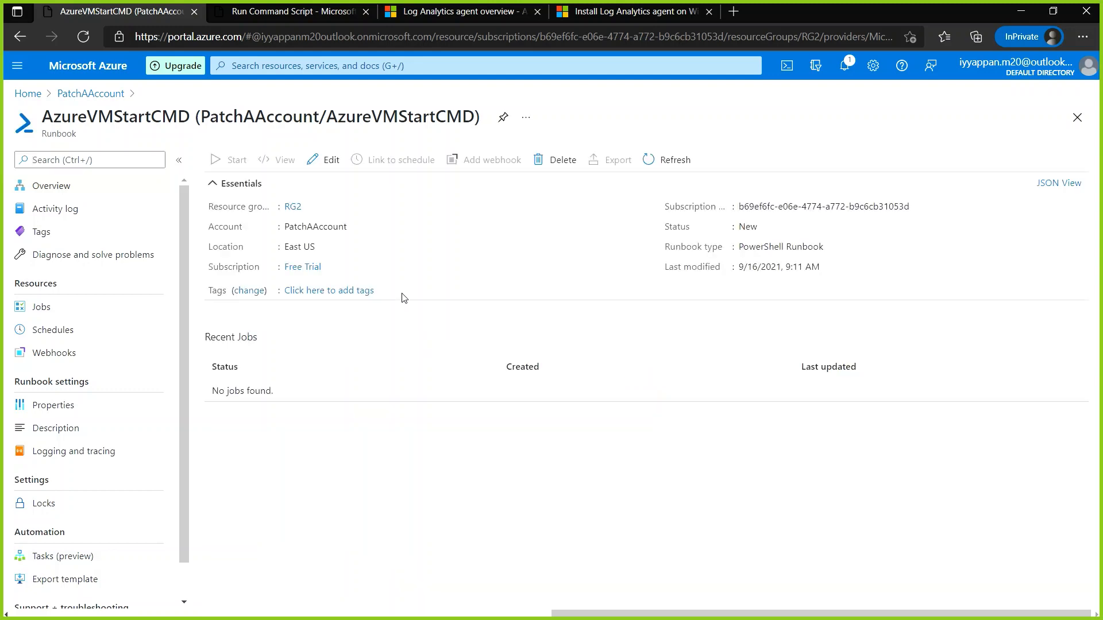
{"action": "left_click", "coordinate": [329, 160]}
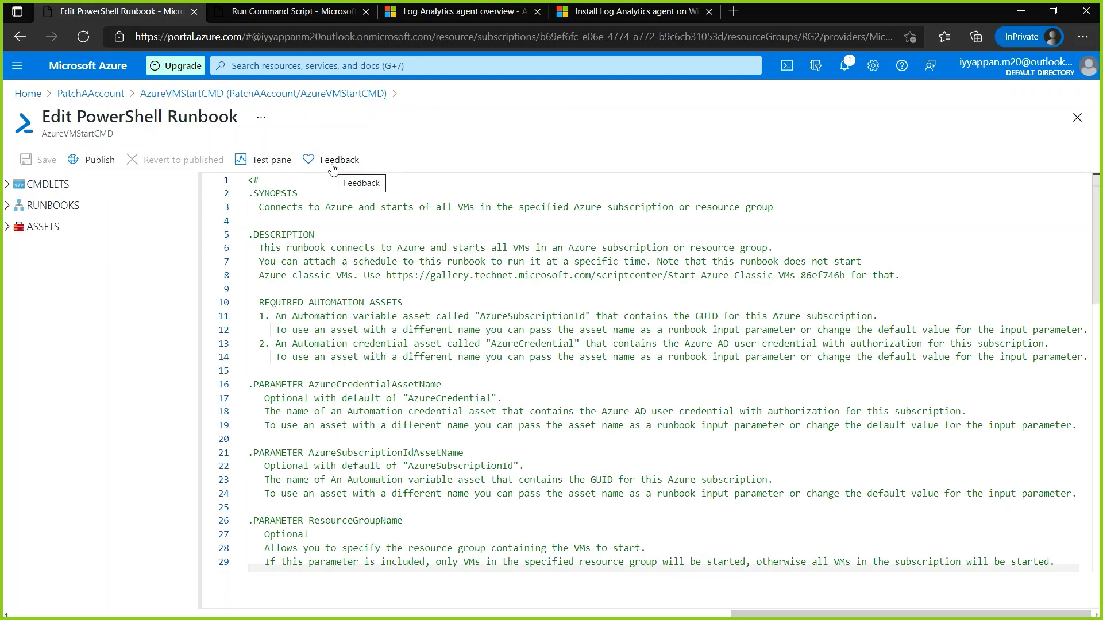
{"action": "scroll", "coordinate": [482, 322], "scroll_direction": "down", "scroll_amount": 1}
{"action": "scroll", "coordinate": [483, 322], "scroll_direction": "down", "scroll_amount": 5}
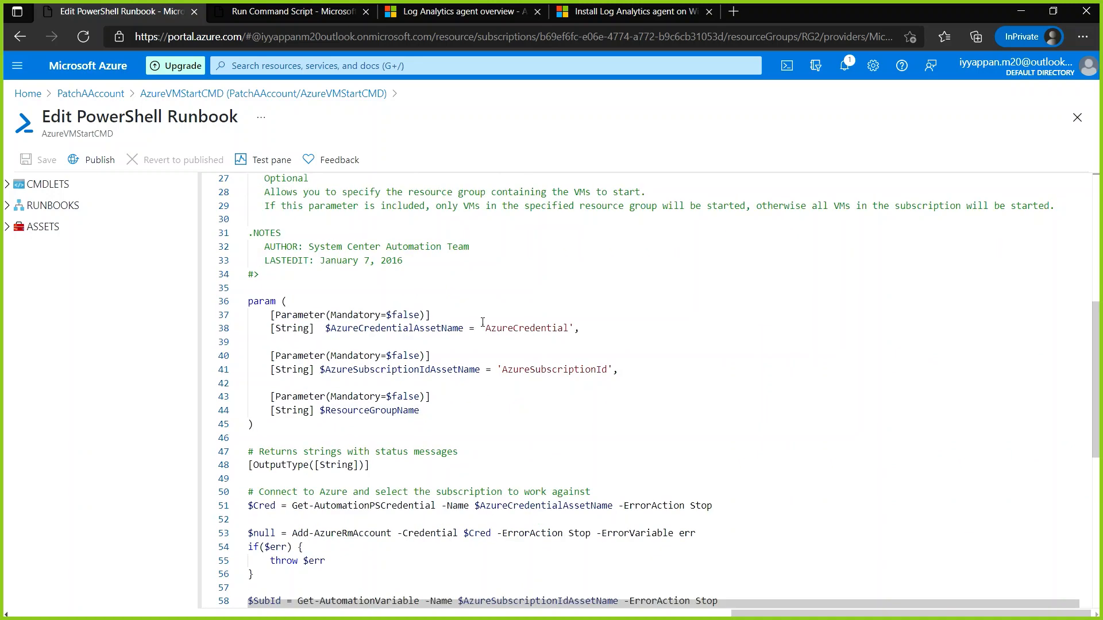
{"action": "scroll", "coordinate": [480, 316], "scroll_direction": "down", "scroll_amount": 6}
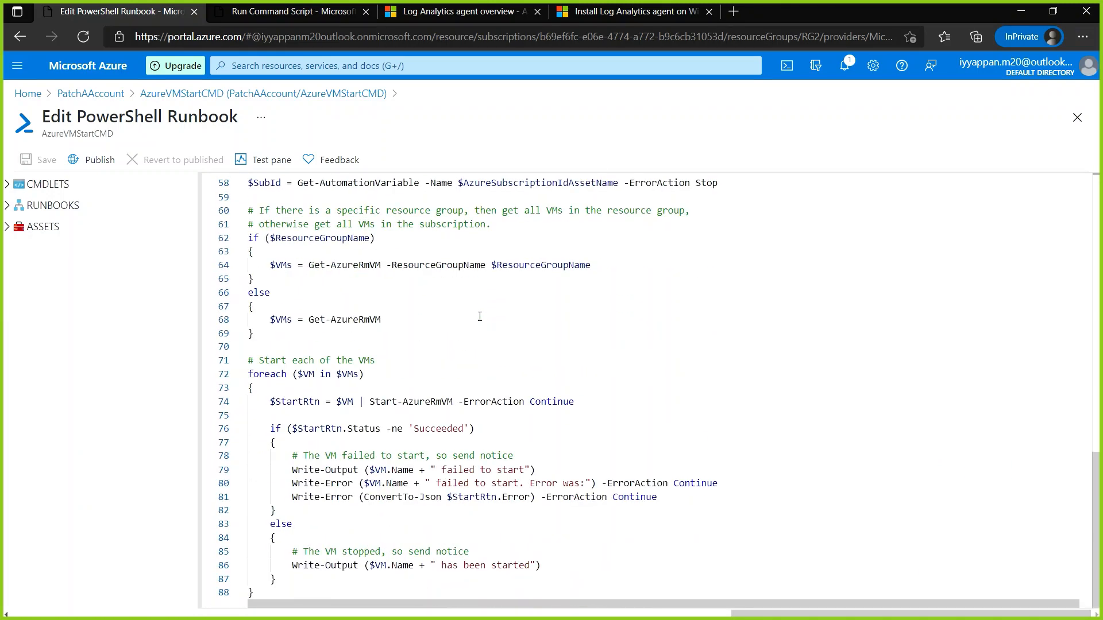
{"action": "scroll", "coordinate": [479, 316], "scroll_direction": "up", "scroll_amount": 12}
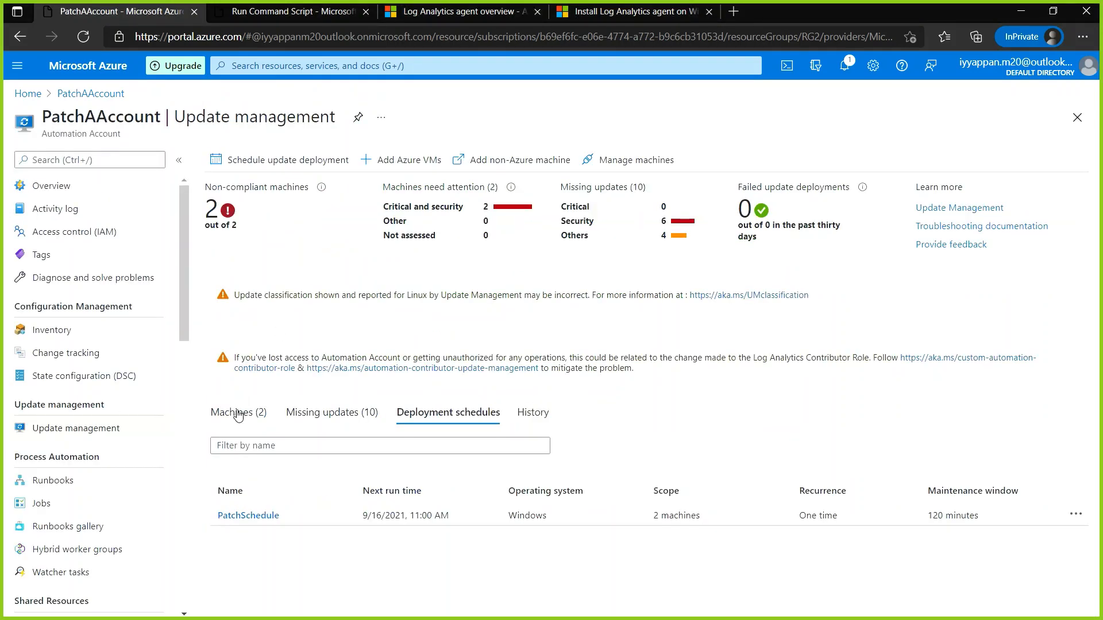
Review the machines and deployment schedules in Update management, and view the PatchSchedule entry's details in PatchAAccount's shared schedules.
{"action": "left_click", "coordinate": [238, 415]}
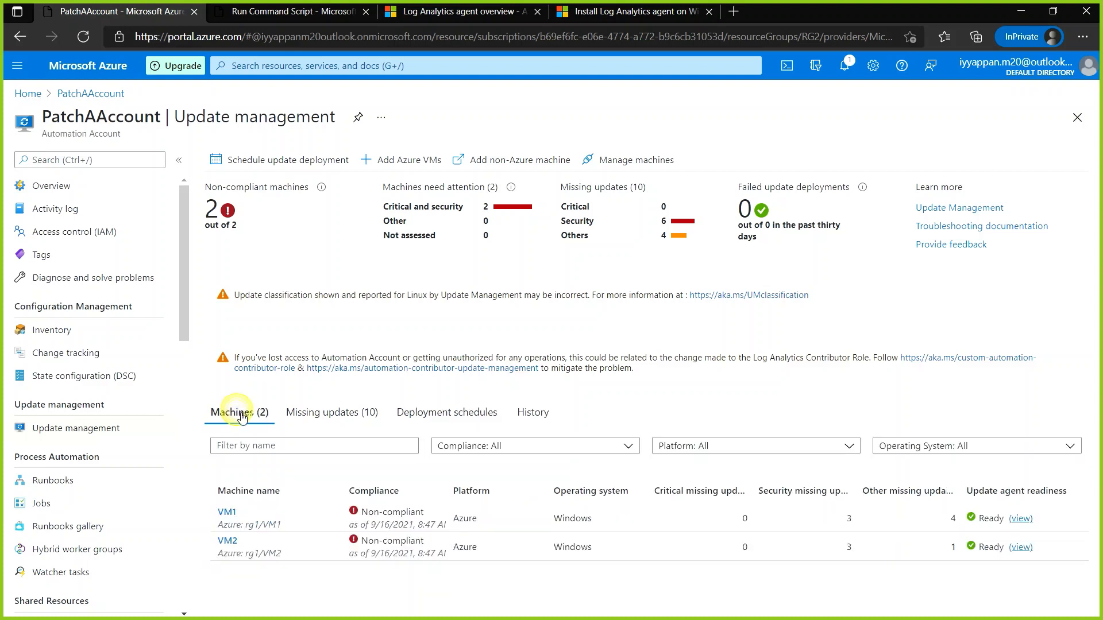
{"action": "left_click", "coordinate": [424, 416]}
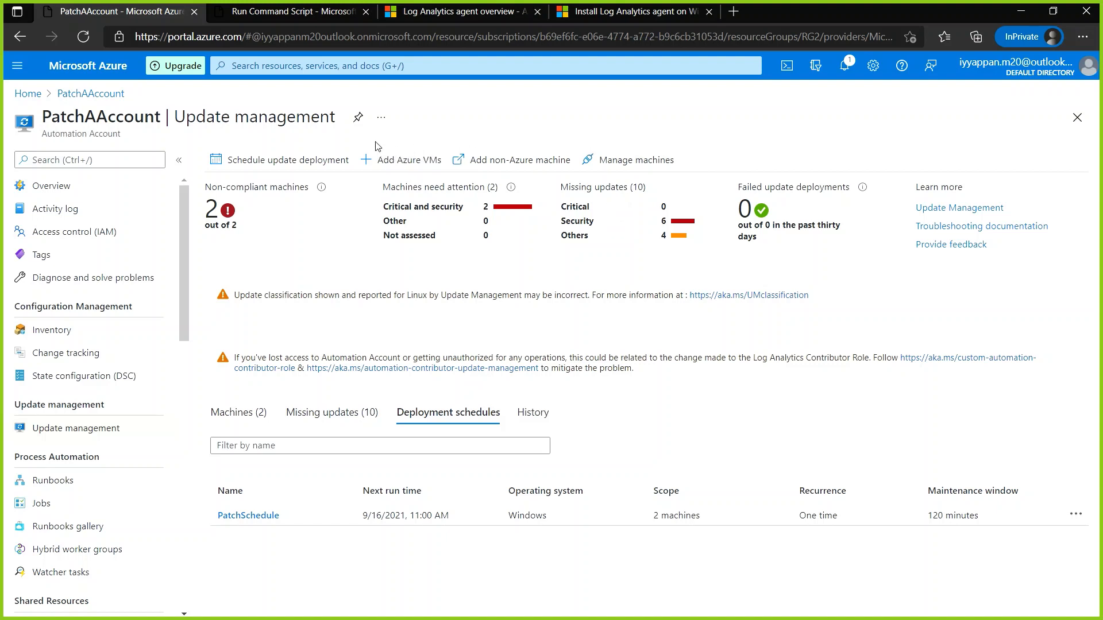
{"action": "scroll", "coordinate": [107, 261], "scroll_direction": "down", "scroll_amount": 1}
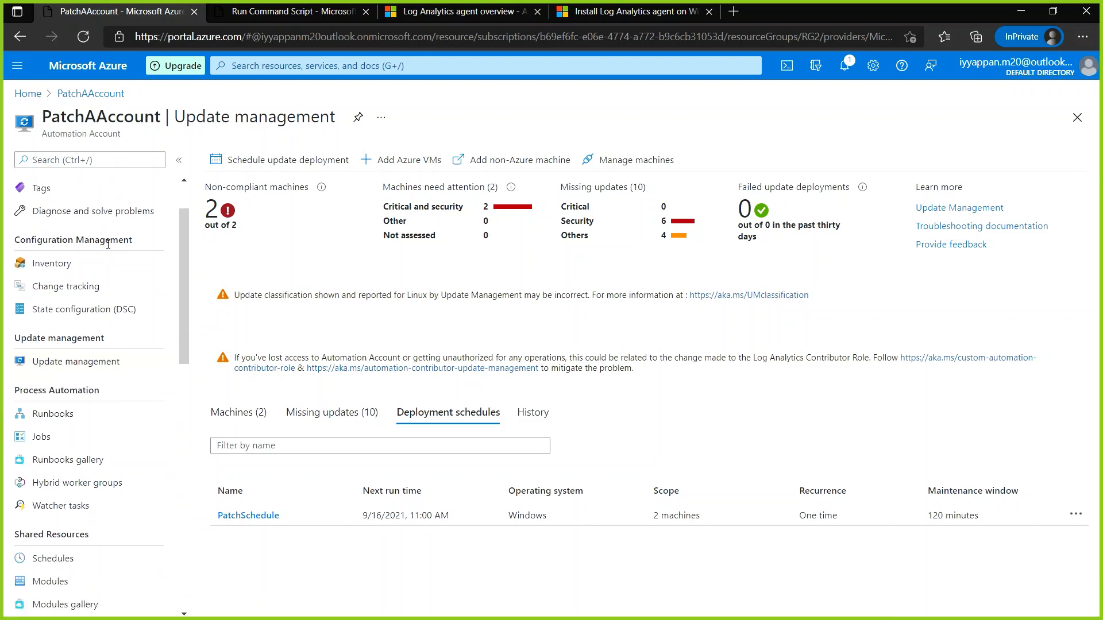
{"action": "scroll", "coordinate": [107, 242], "scroll_direction": "down", "scroll_amount": 1}
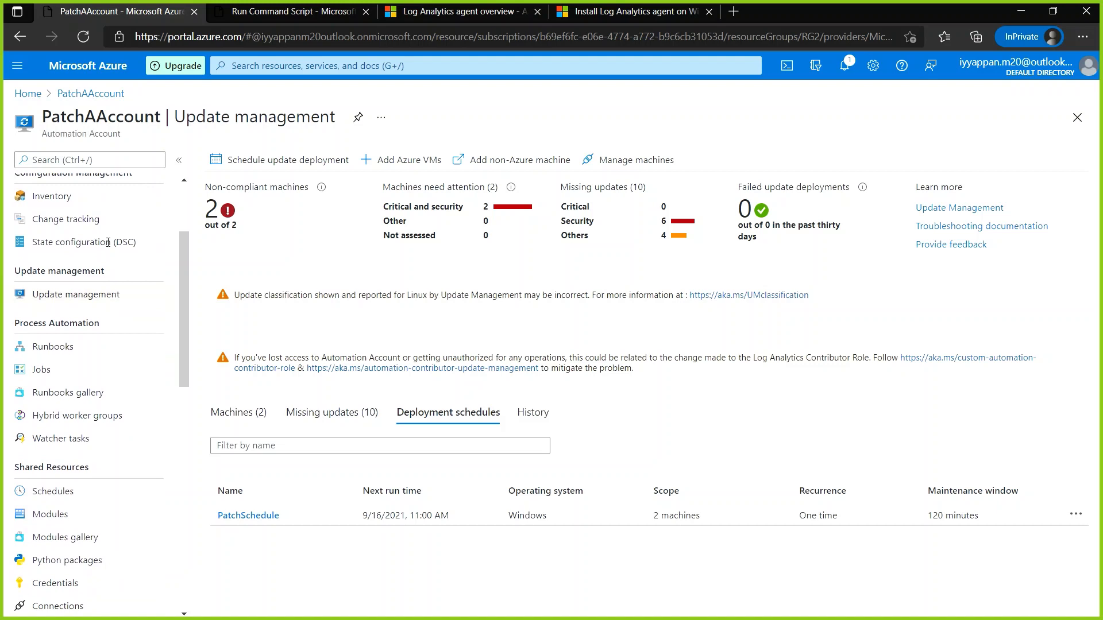
{"action": "left_click", "coordinate": [82, 491]}
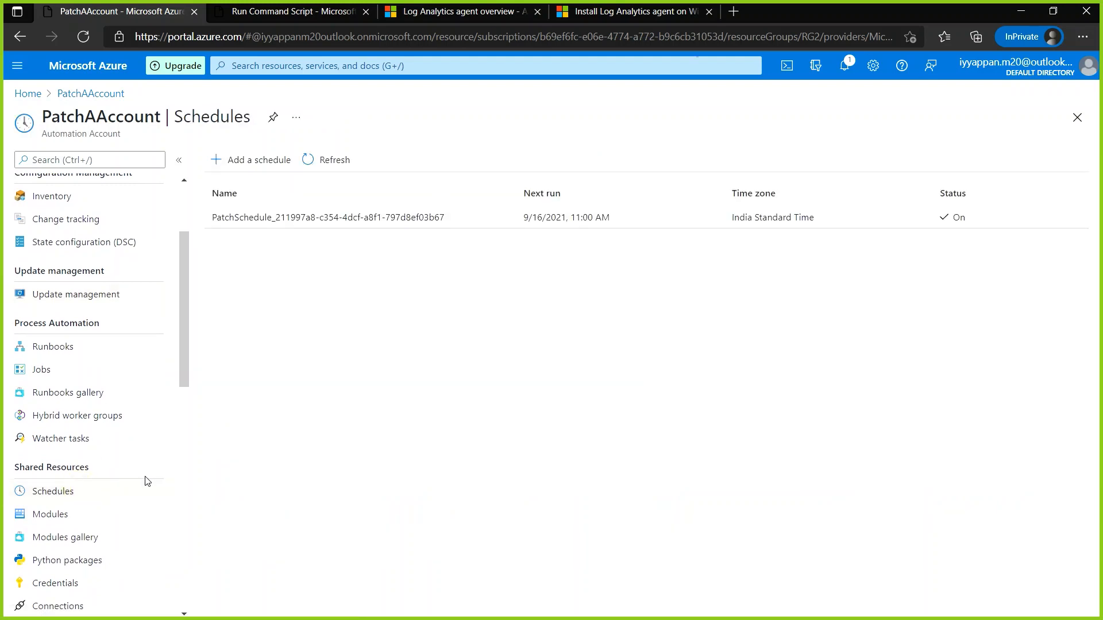
{"action": "left_click", "coordinate": [379, 219]}
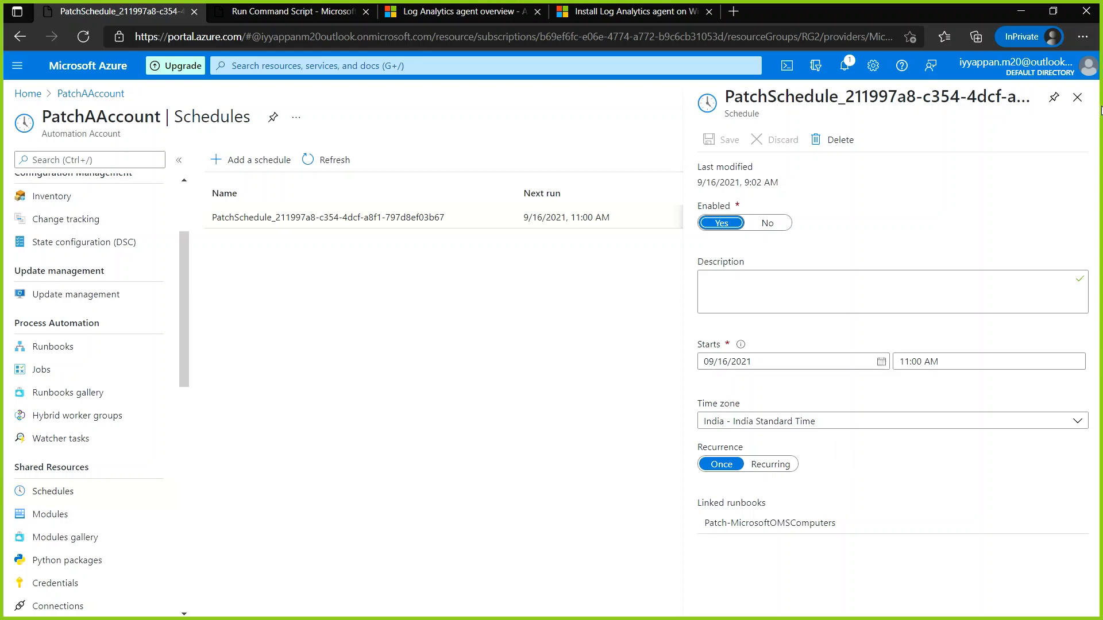
{"action": "left_click", "coordinate": [1081, 101]}
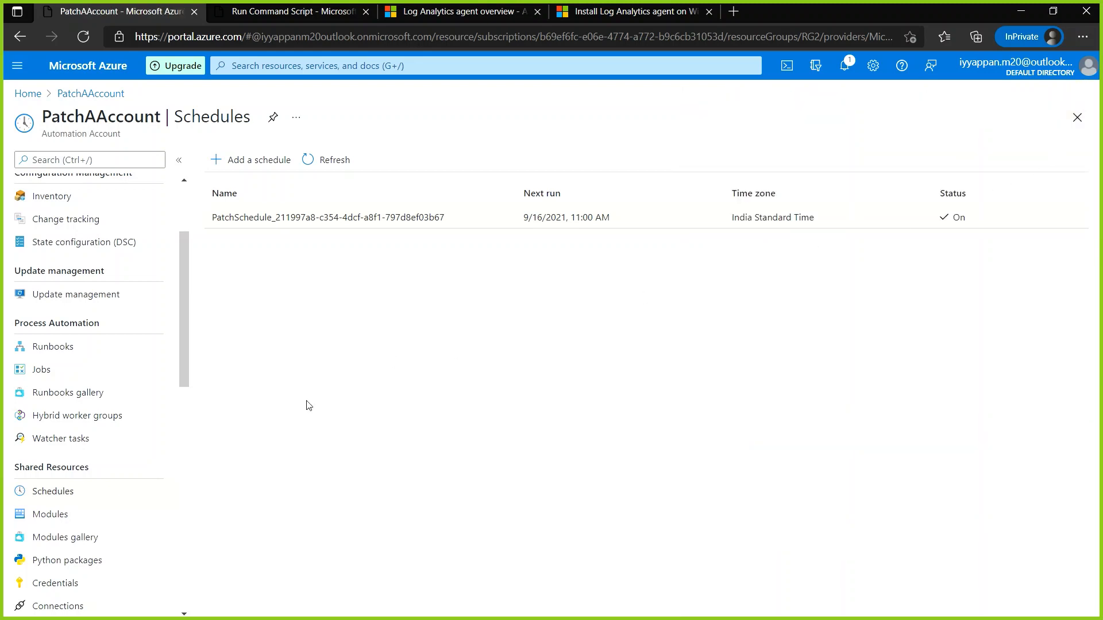
View PatchAAccount's installed modules and look over its remaining shared resources, account settings and monitoring options.
{"action": "left_click", "coordinate": [122, 516]}
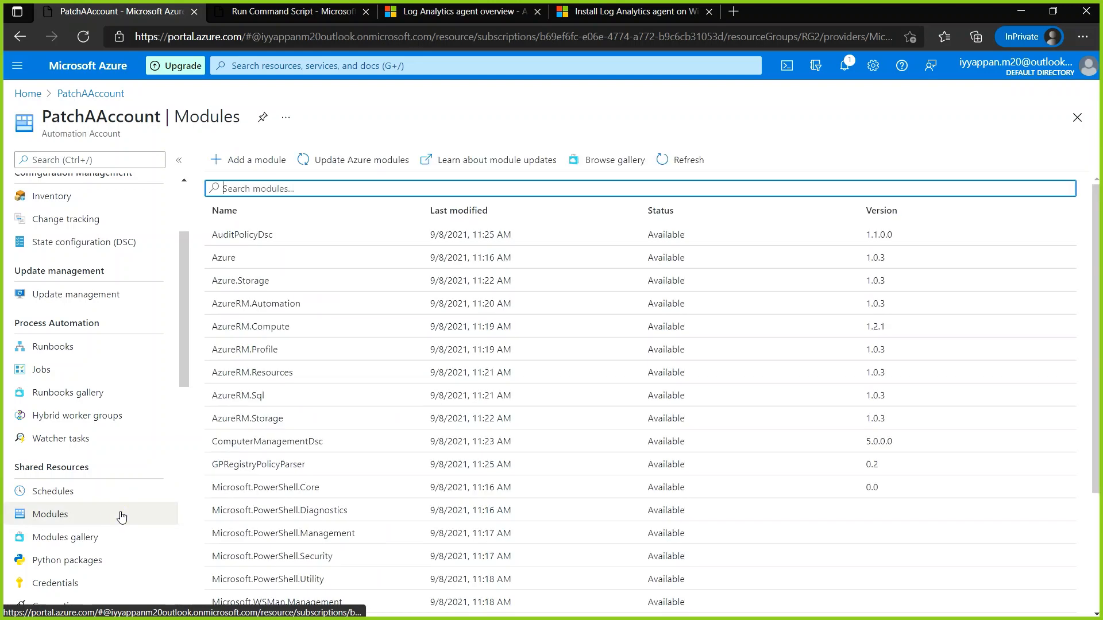
{"action": "scroll", "coordinate": [121, 514], "scroll_direction": "down", "scroll_amount": 3}
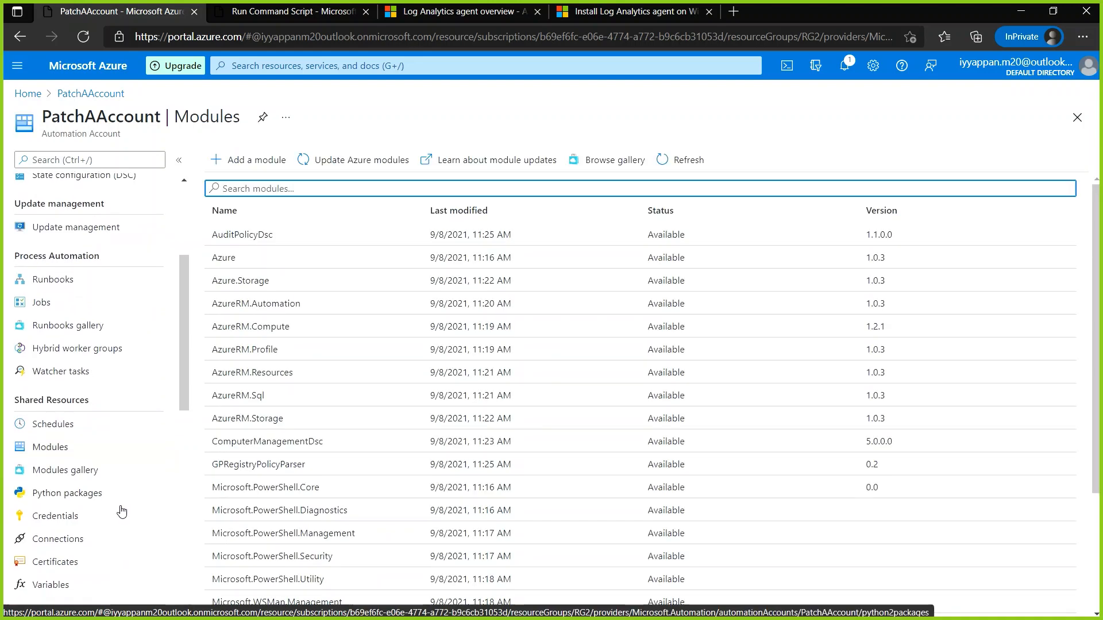
{"action": "scroll", "coordinate": [121, 511], "scroll_direction": "down", "scroll_amount": 4}
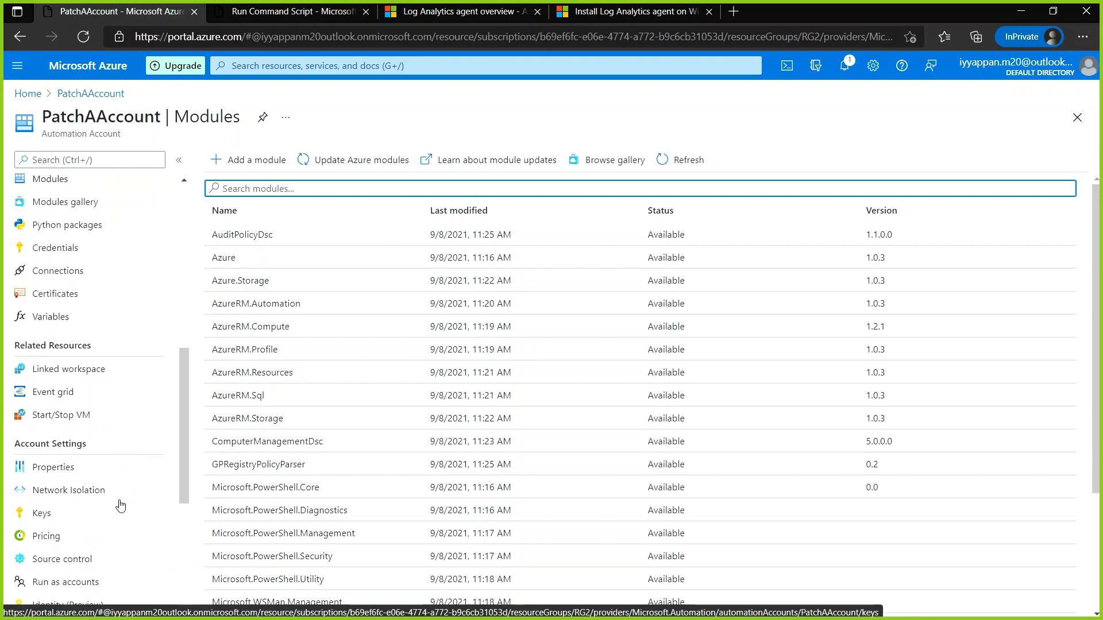
{"action": "scroll", "coordinate": [117, 416], "scroll_direction": "down", "scroll_amount": 5}
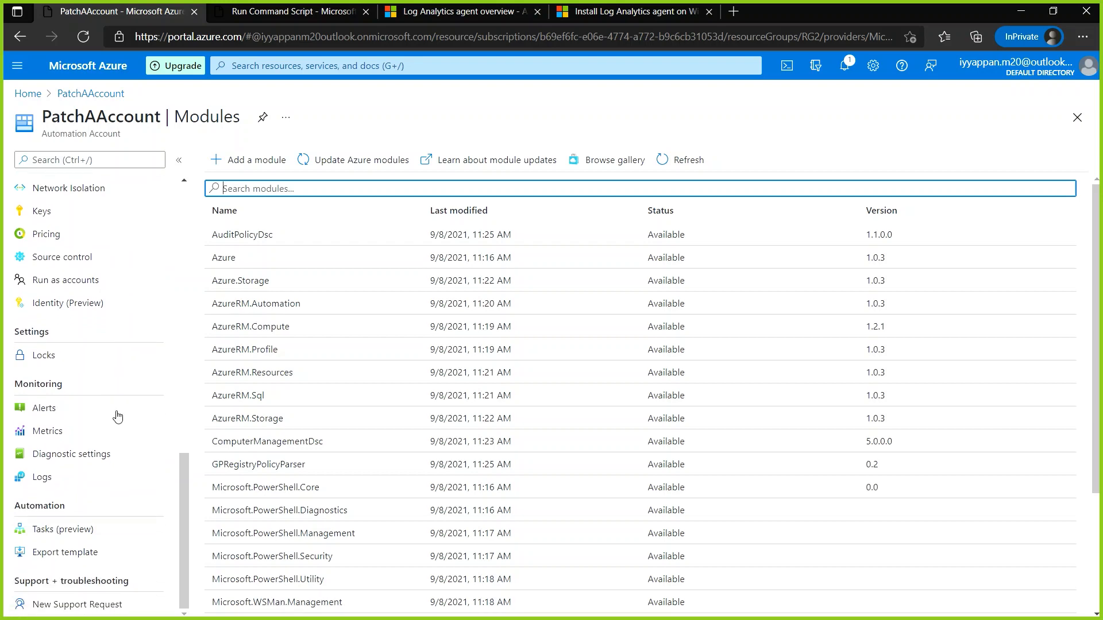
{"action": "scroll", "coordinate": [118, 416], "scroll_direction": "up", "scroll_amount": 7}
{"action": "scroll", "coordinate": [118, 416], "scroll_direction": "up", "scroll_amount": 3}
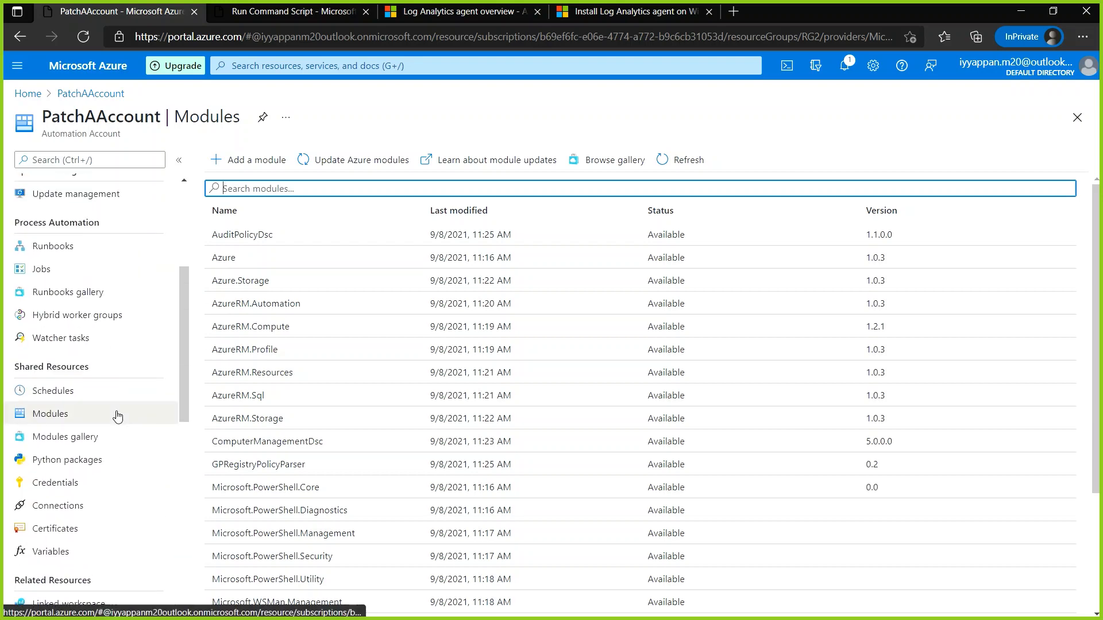
{"action": "scroll", "coordinate": [118, 416], "scroll_direction": "up", "scroll_amount": 5}
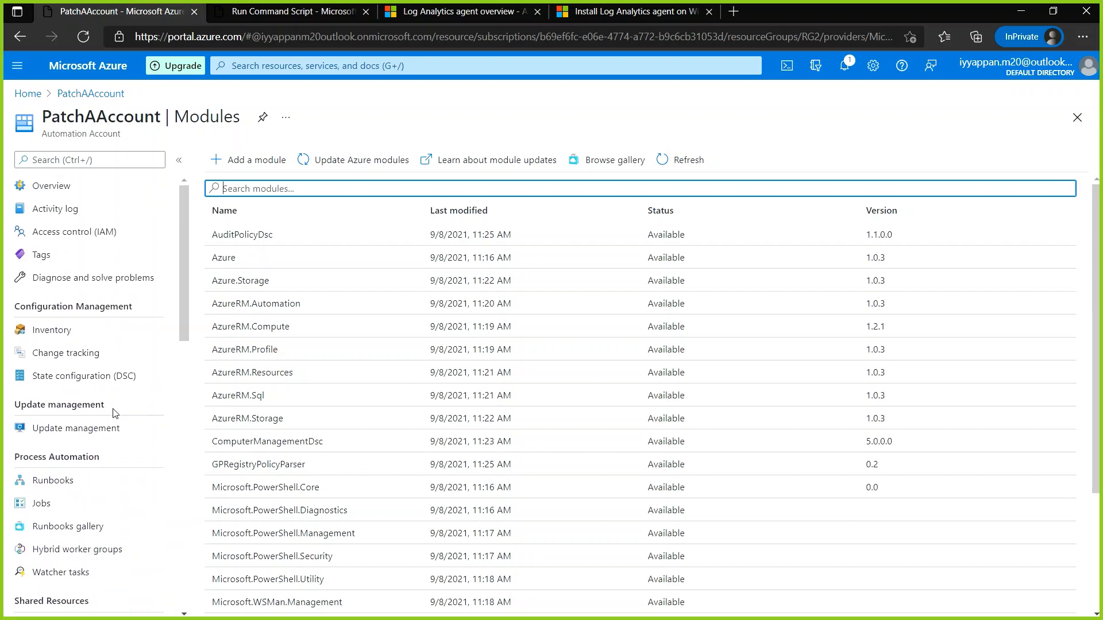
View PatchAAccount's Inventory and Overview pages, and return to Update management.
{"action": "left_click", "coordinate": [106, 332]}
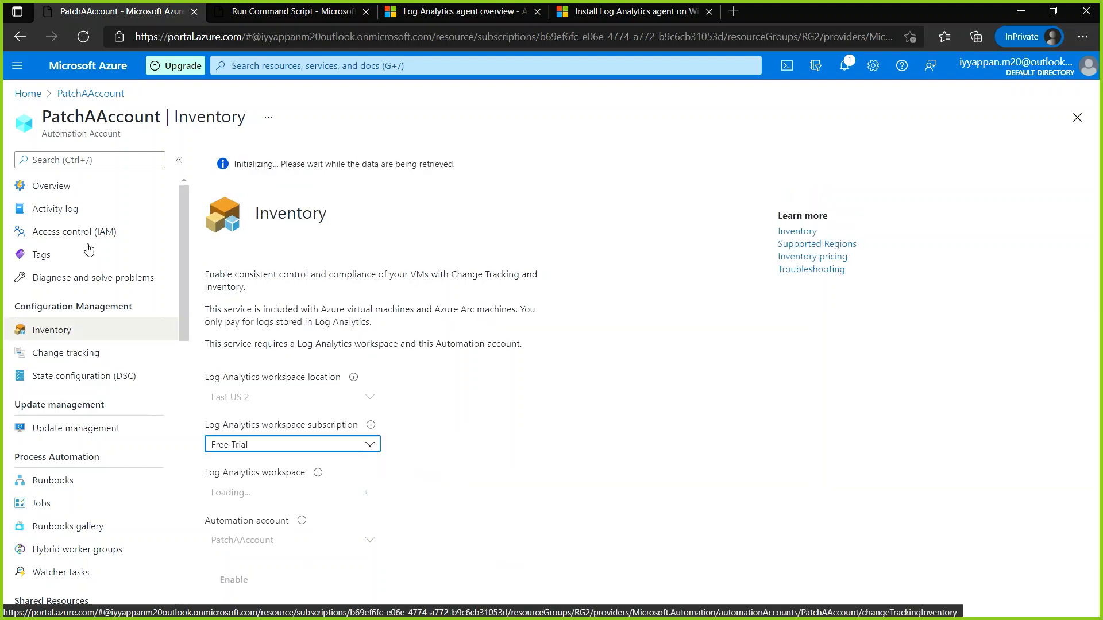
{"action": "left_click", "coordinate": [86, 192]}
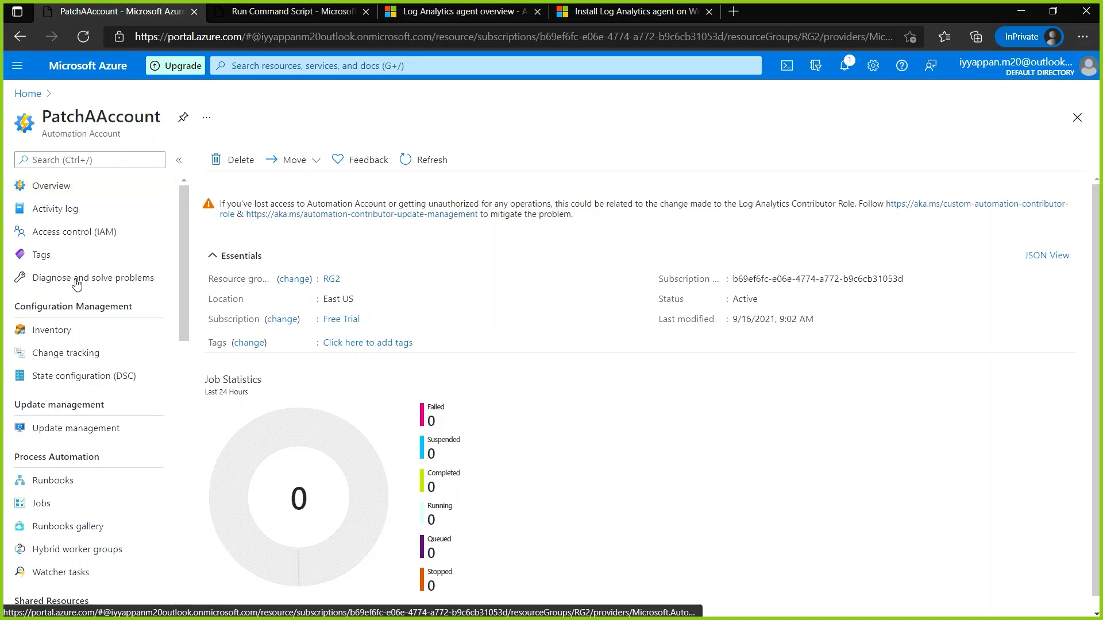
{"action": "left_click", "coordinate": [79, 434]}
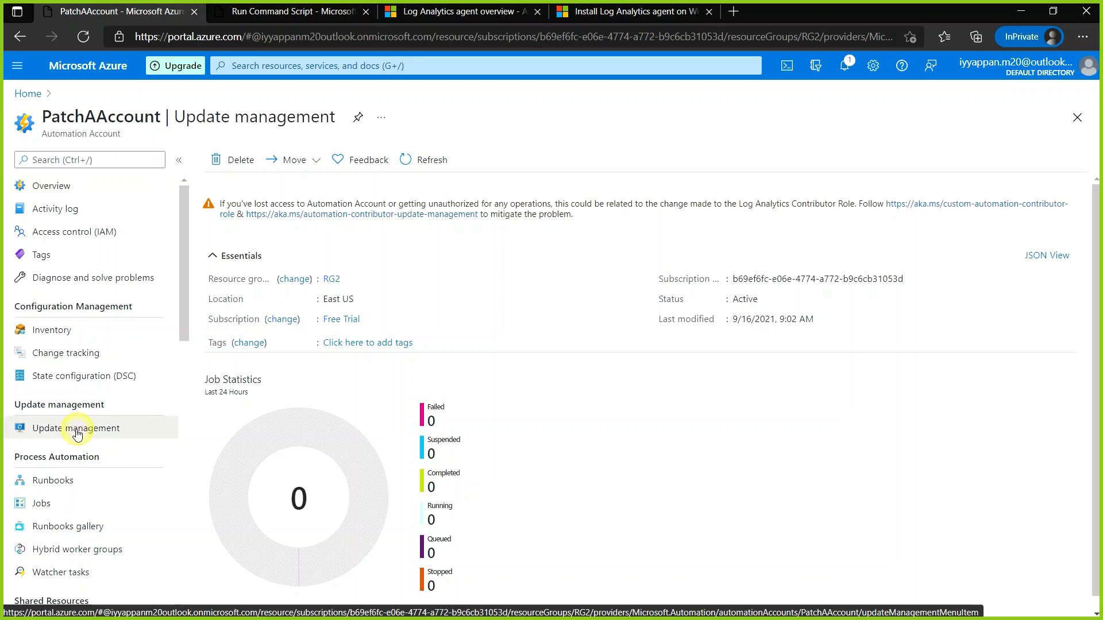